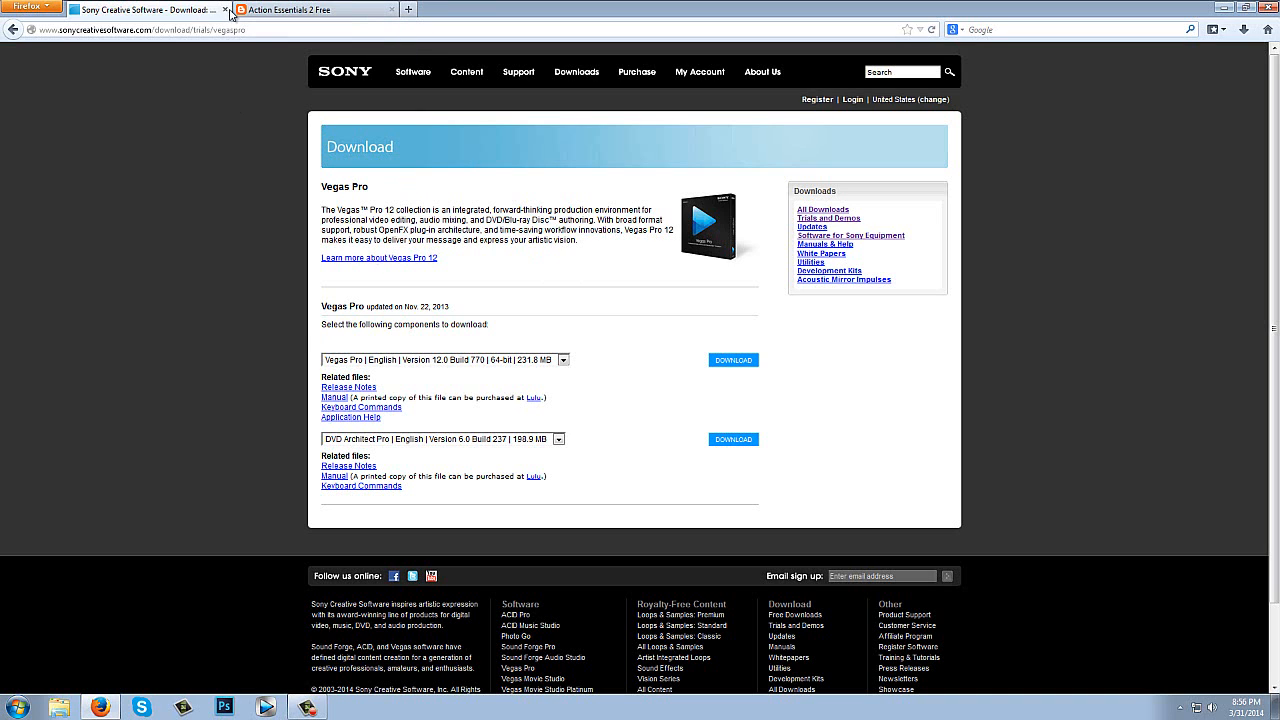
- Close the Vegas Pro download page and the remaining browser window
left_click(227, 9)
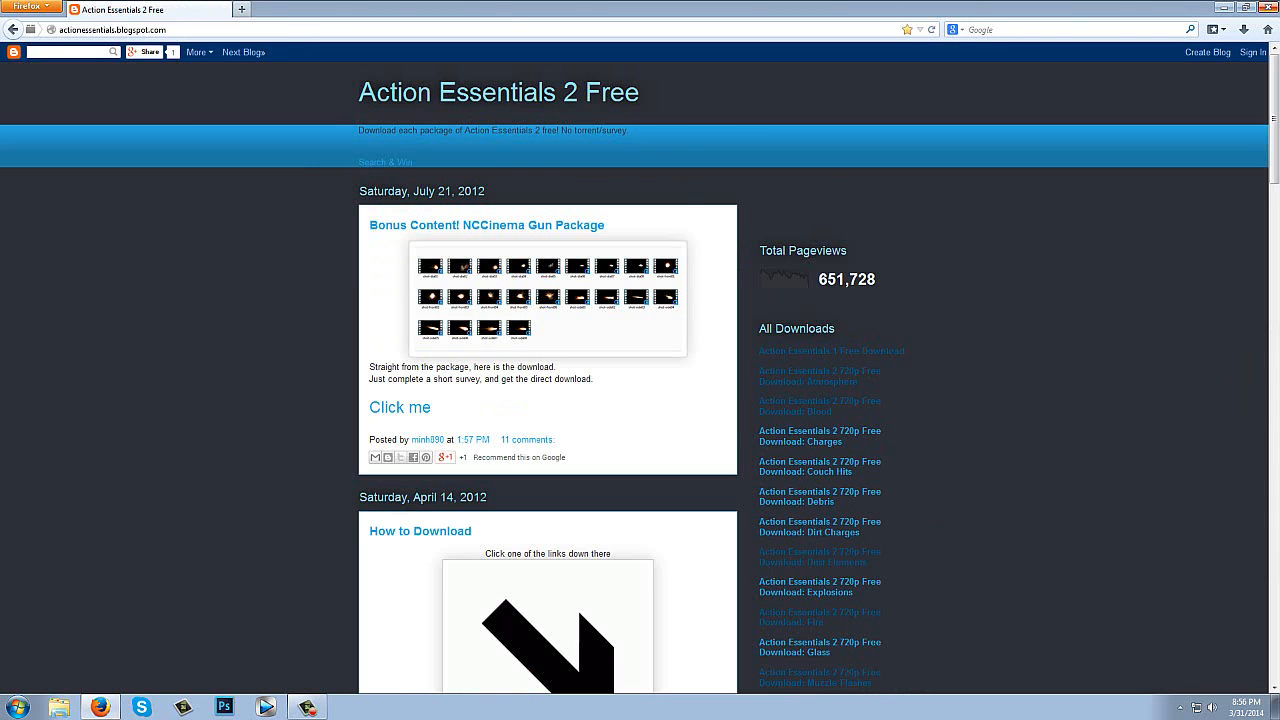
left_click(1270, 7)
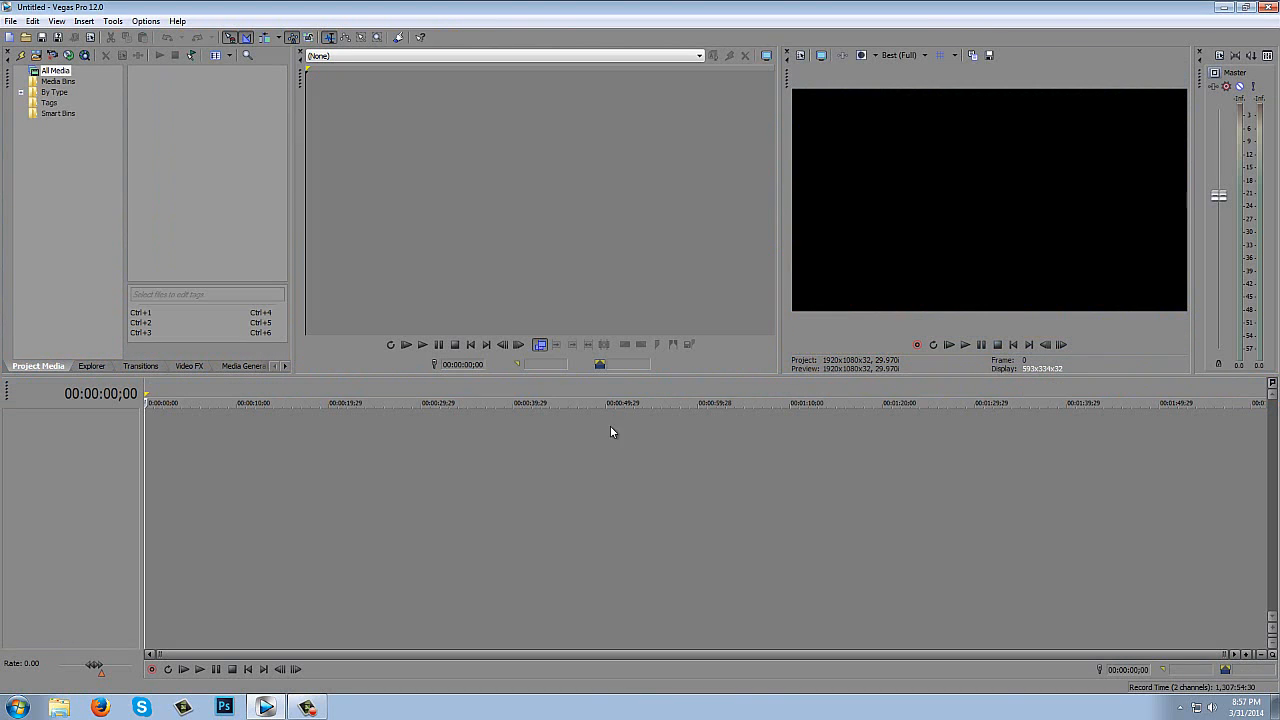
- Import IMG_0258 from the Gun Game folder in the Videos library and place it at the start of the timeline
left_click(10, 21)
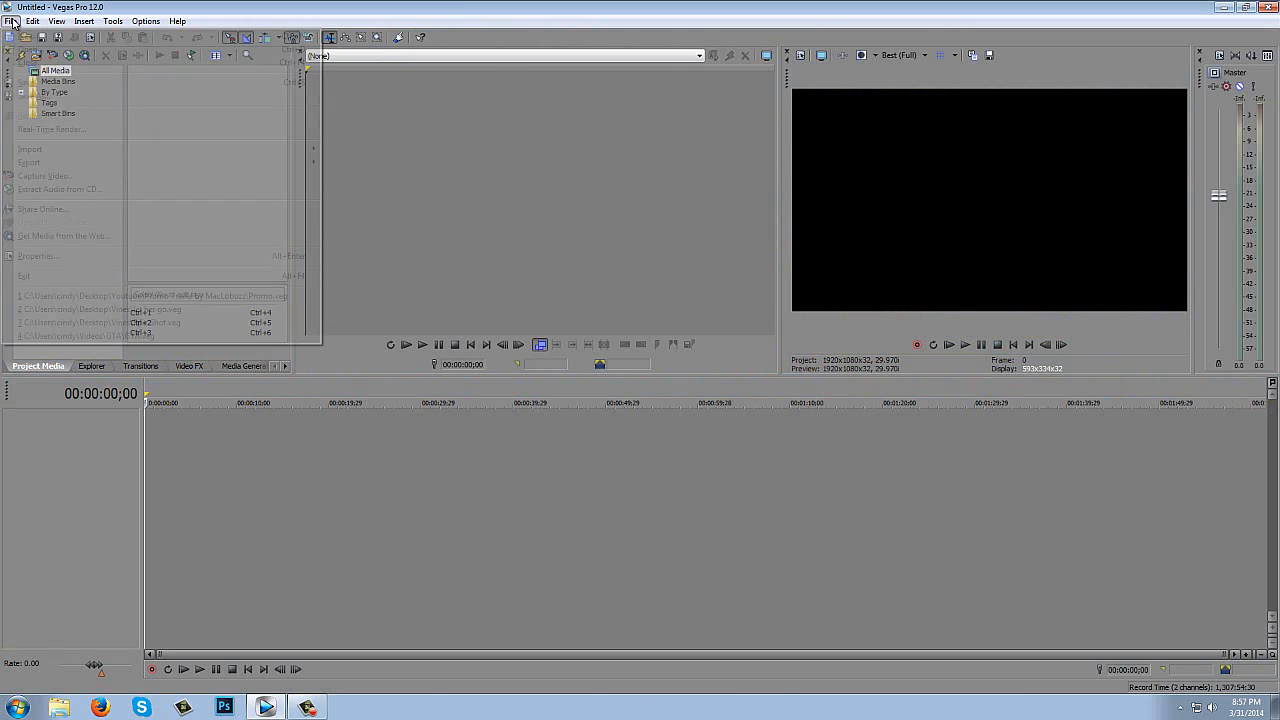
mouse_move(60, 148)
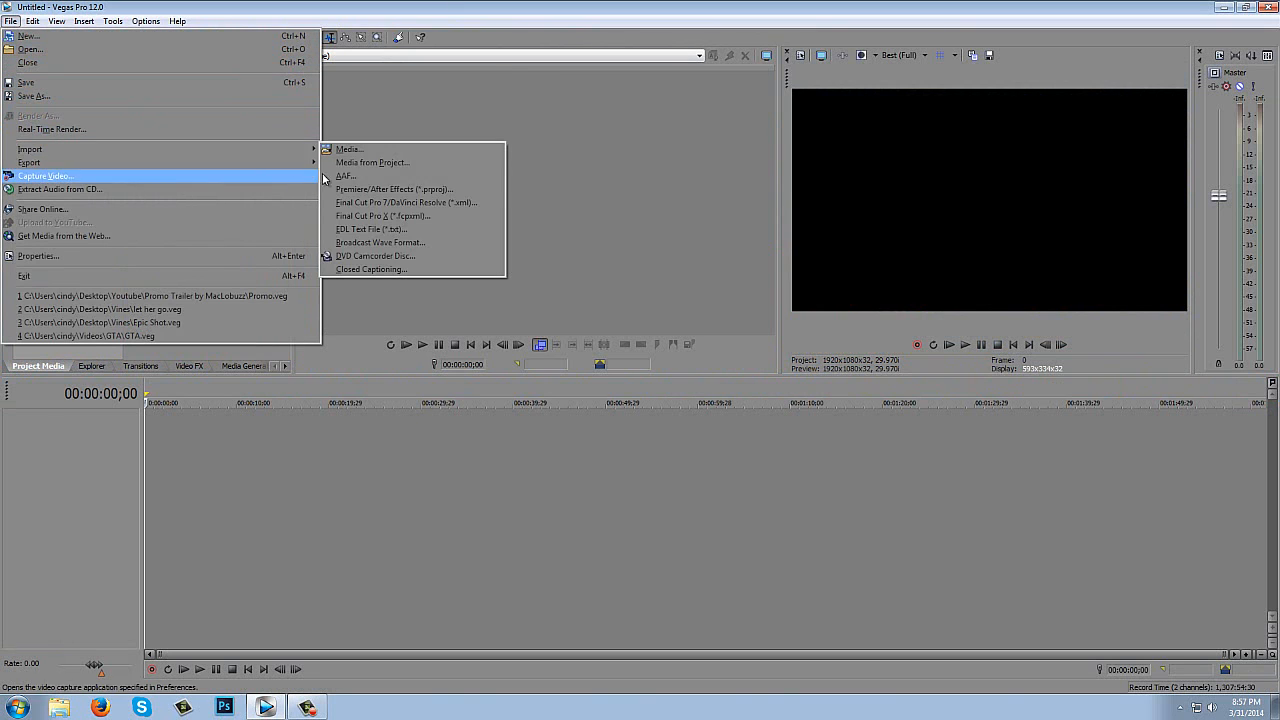
left_click(345, 152)
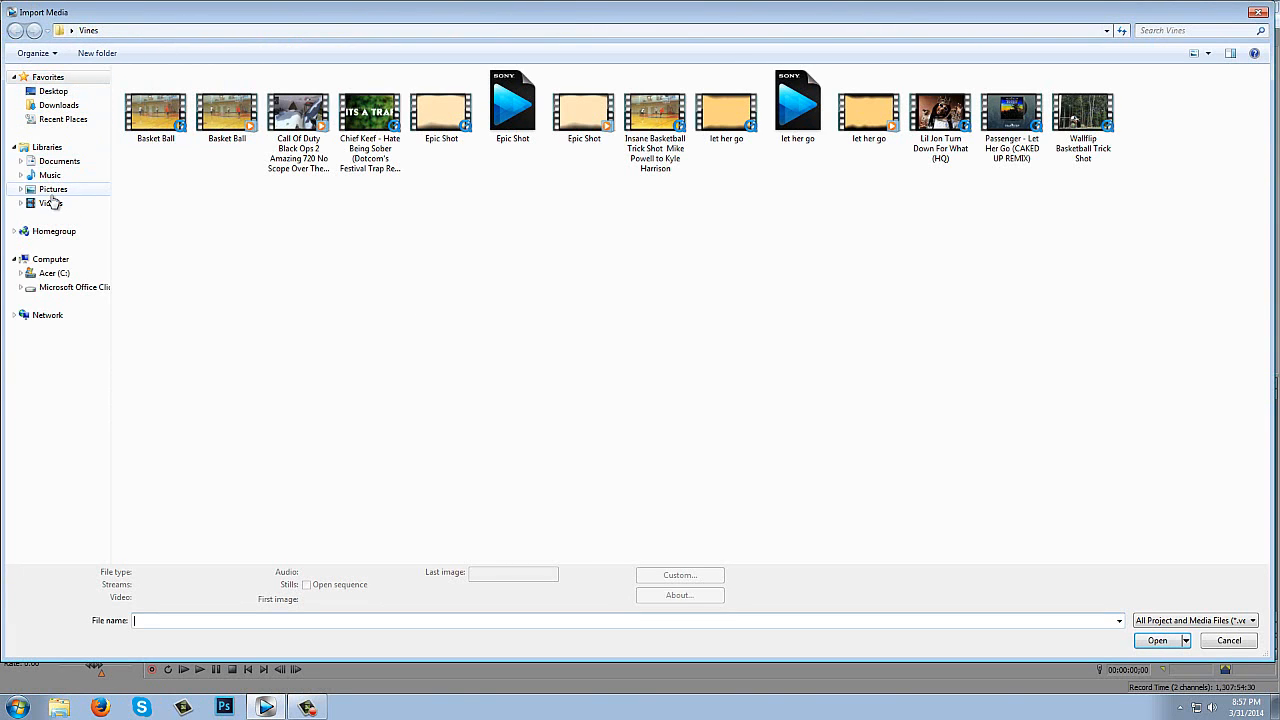
left_click(52, 203)
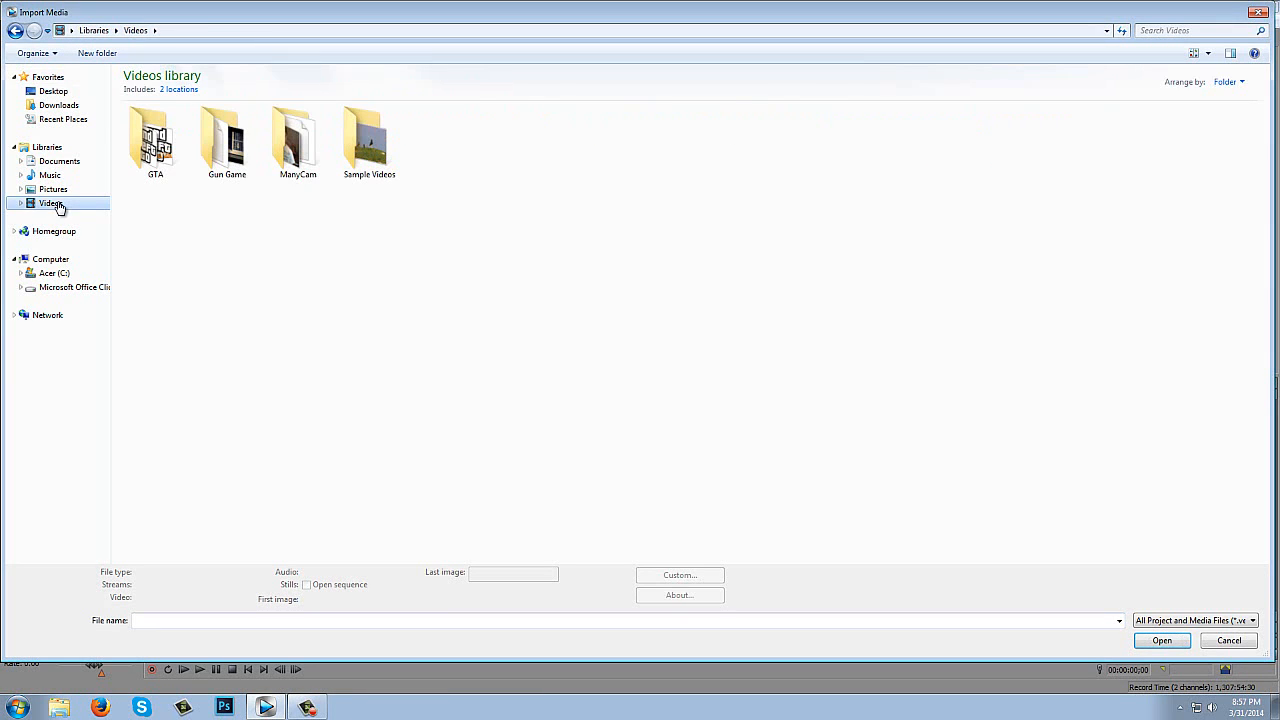
left_click(217, 178)
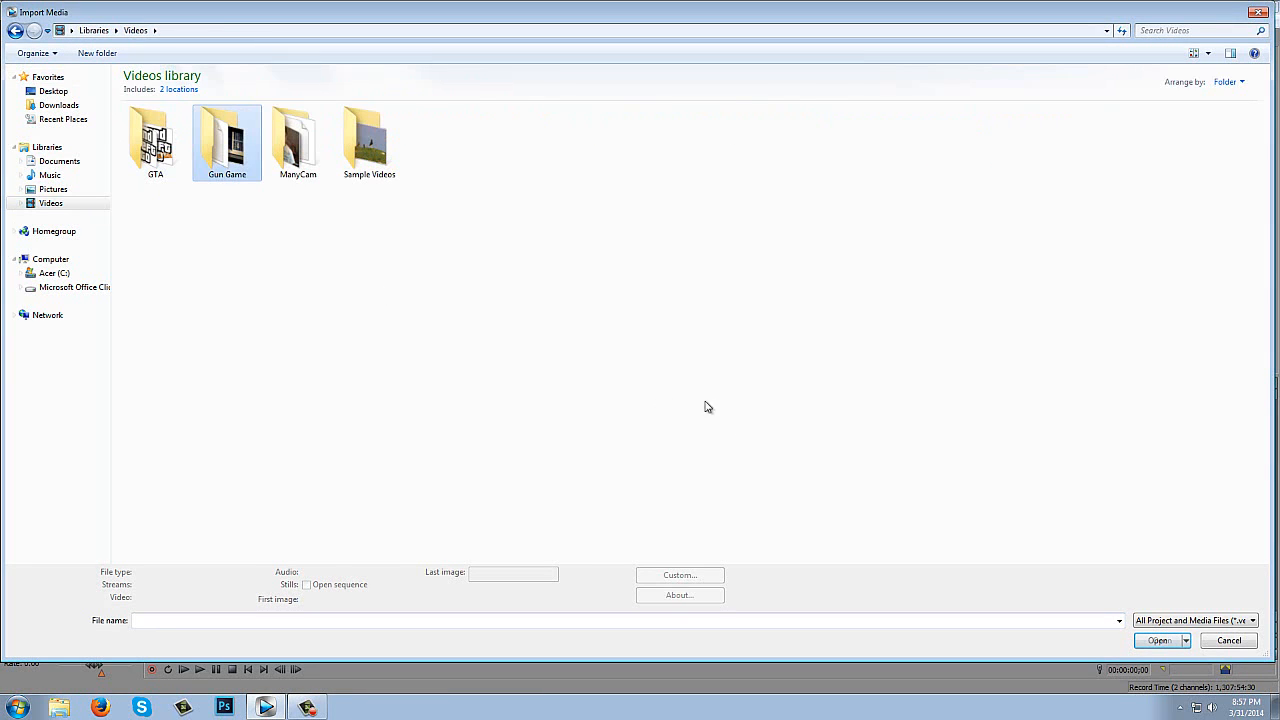
scroll(740, 374, "down", 3)
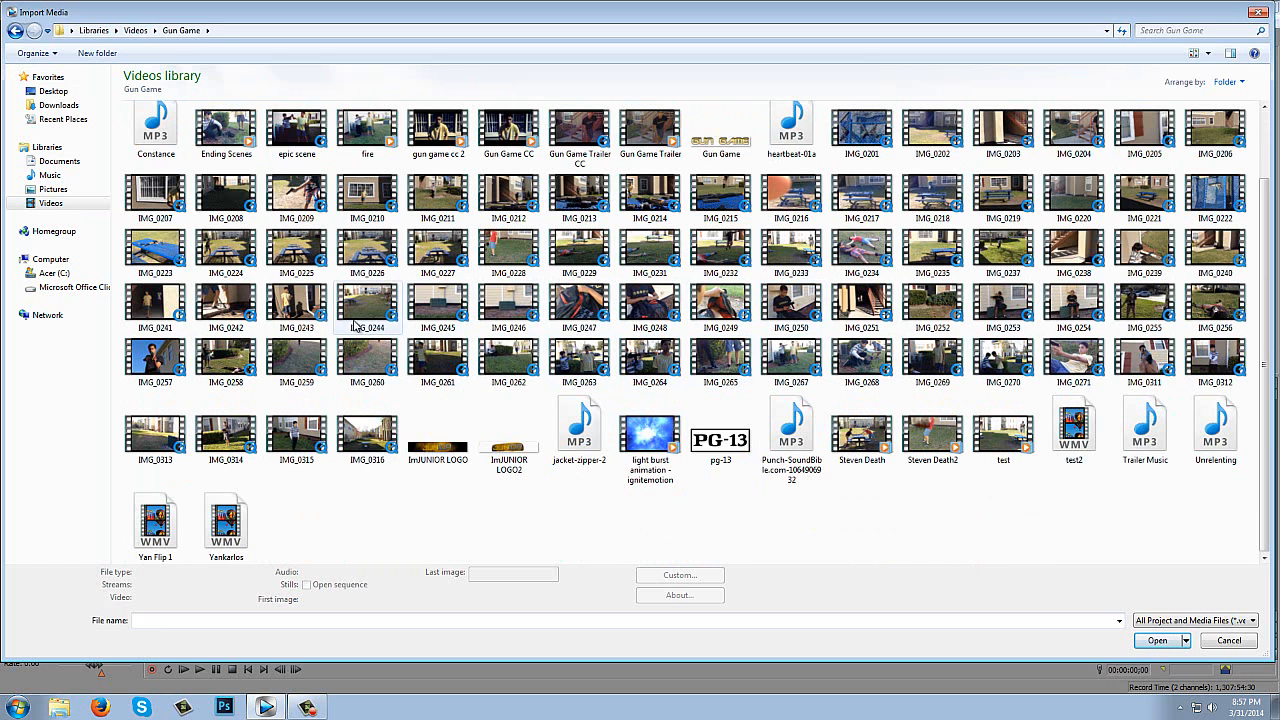
left_click(228, 356)
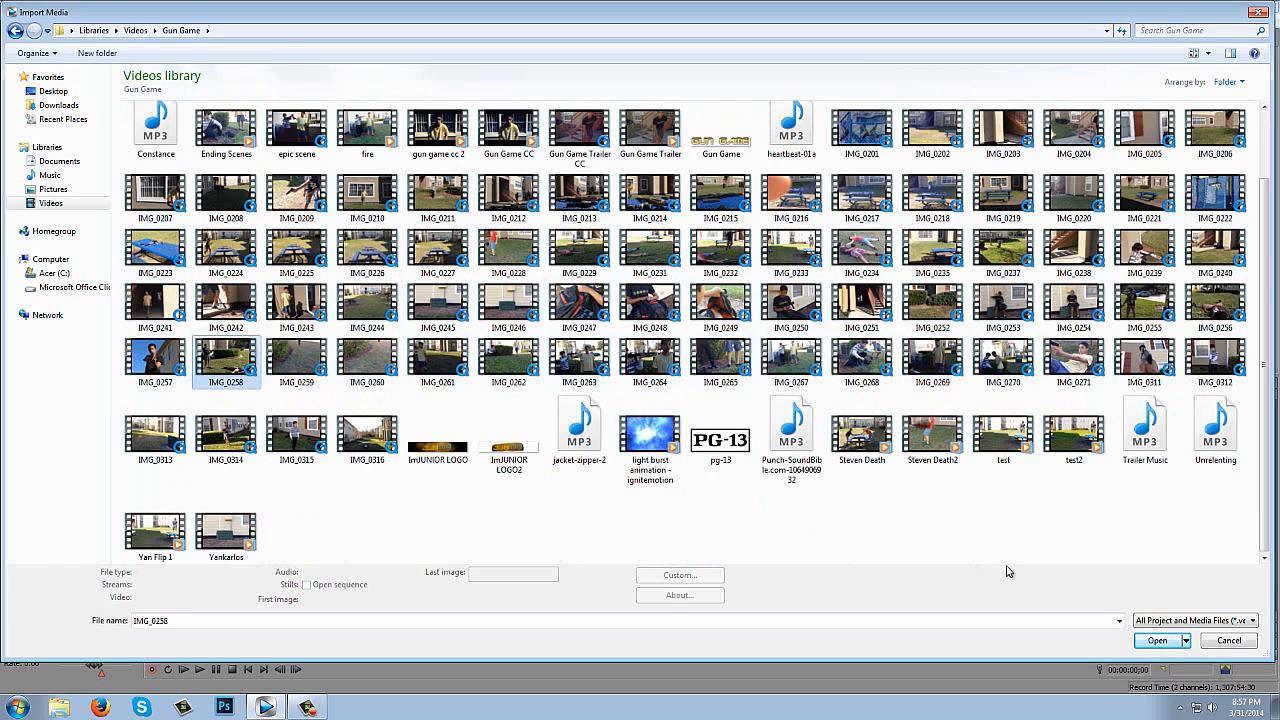
left_click(1160, 641)
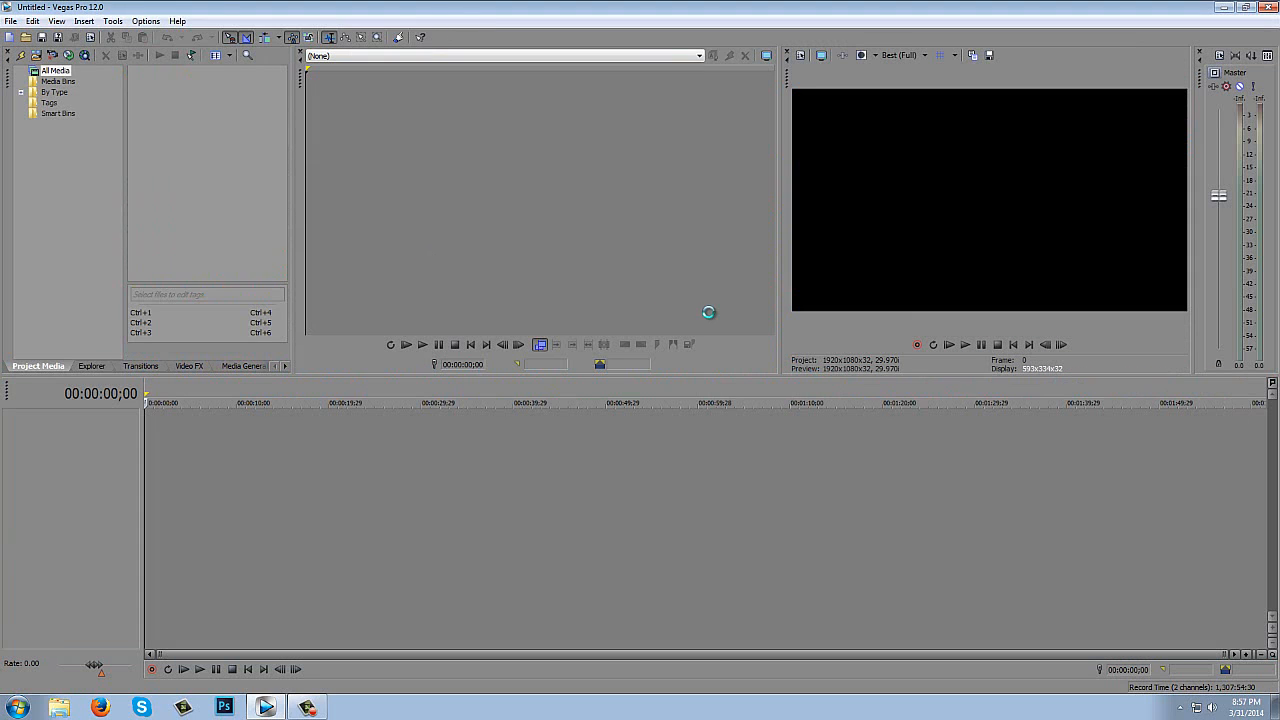
left_click_drag(148, 97, 146, 455)
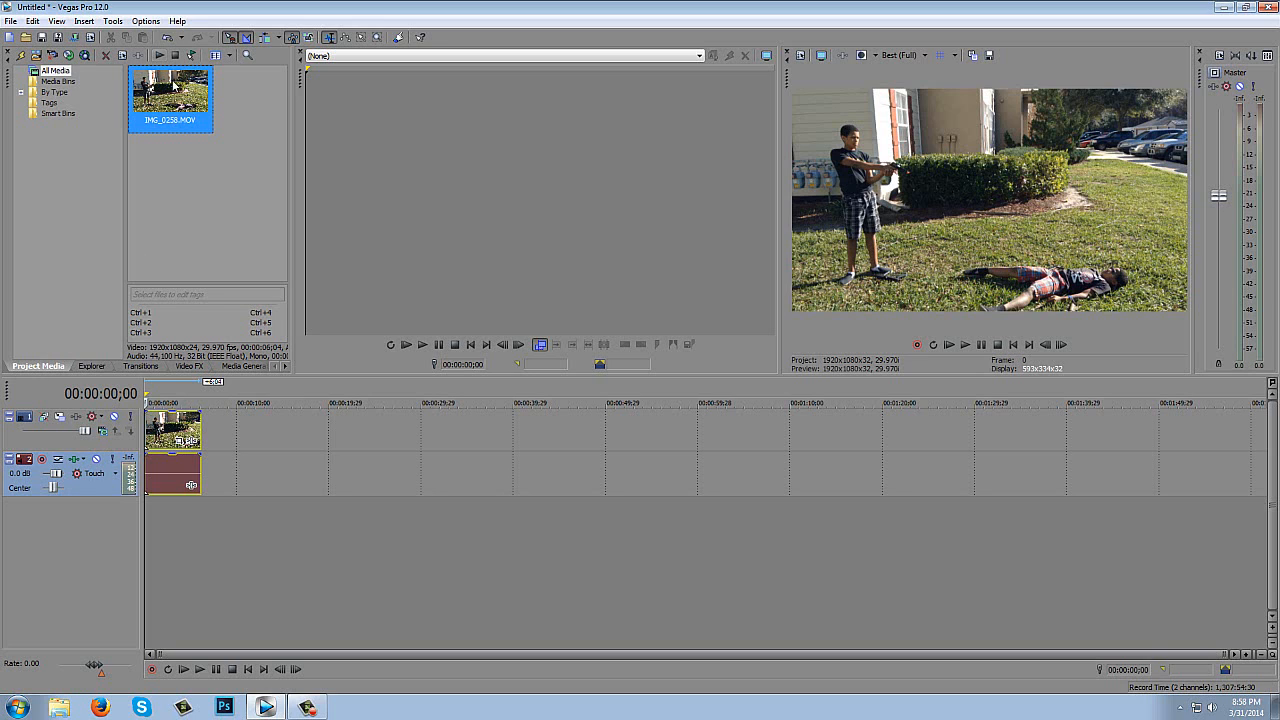
- Insert two empty video tracks above the IMG_0258 clip
right_click(238, 431)
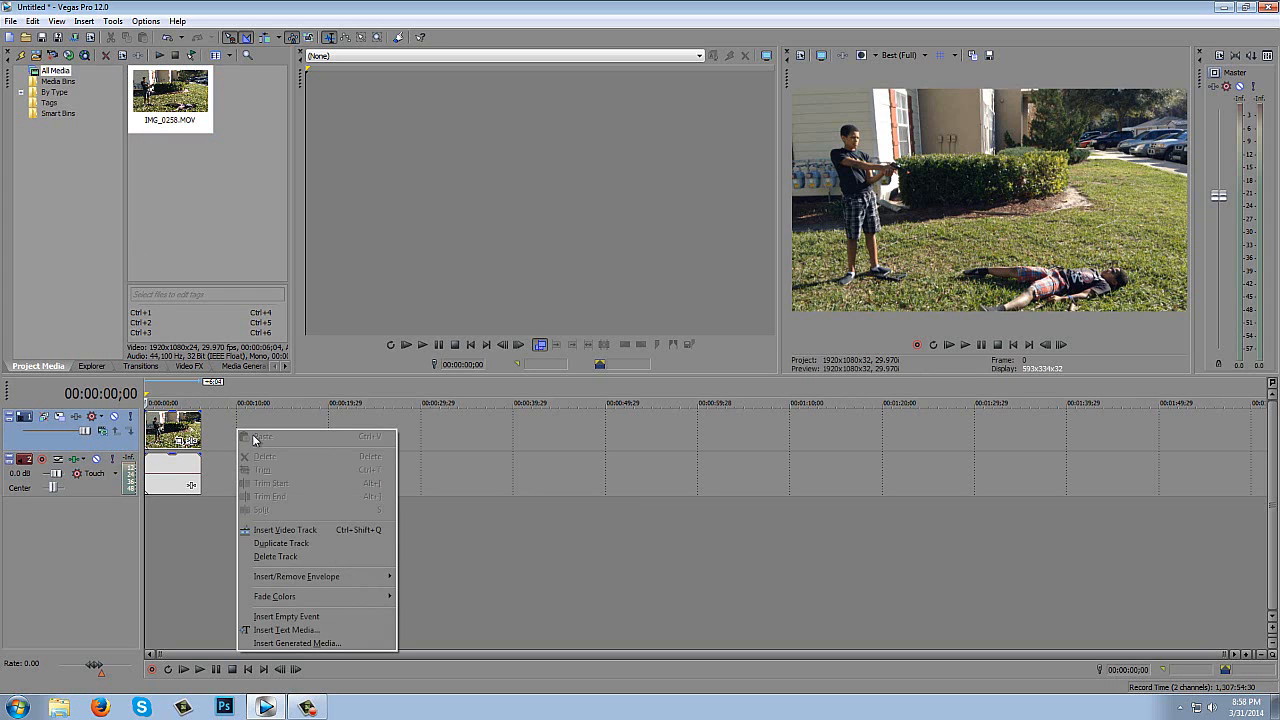
left_click(298, 531)
right_click(259, 430)
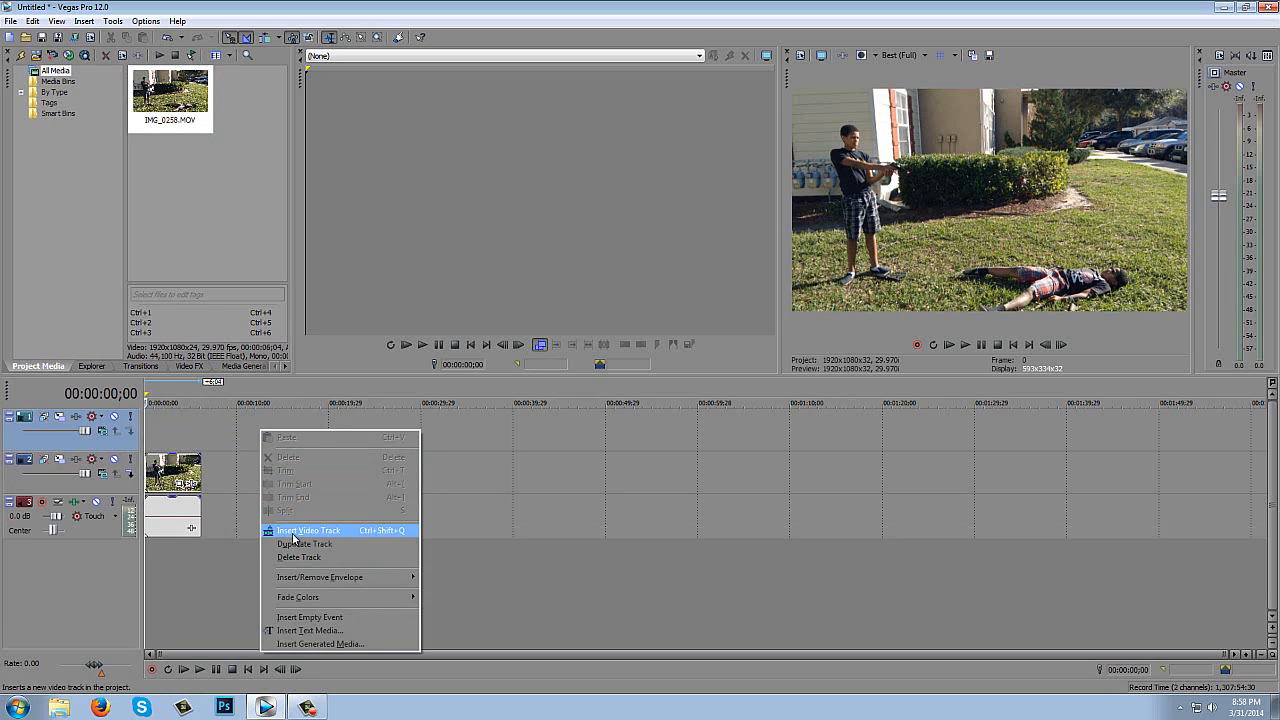
left_click(292, 533)
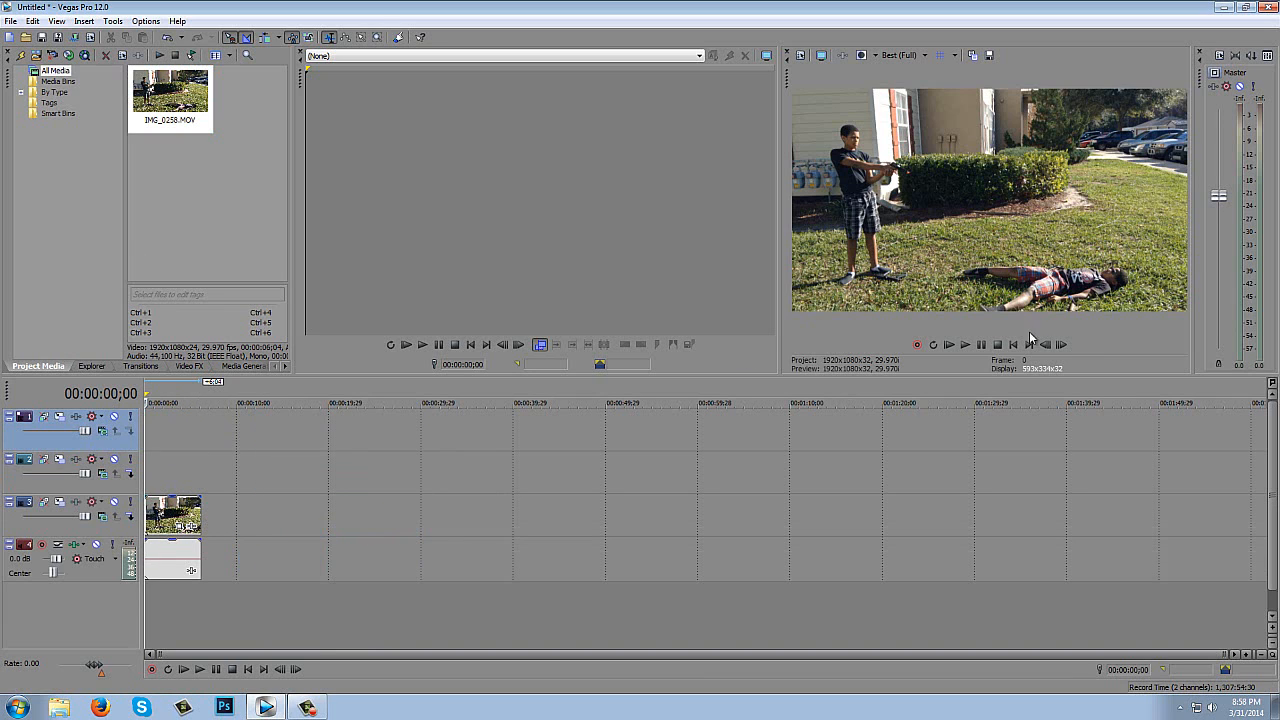
- Play the clip to find the shot moment and split it at 00:00:03;05
left_click(965, 344)
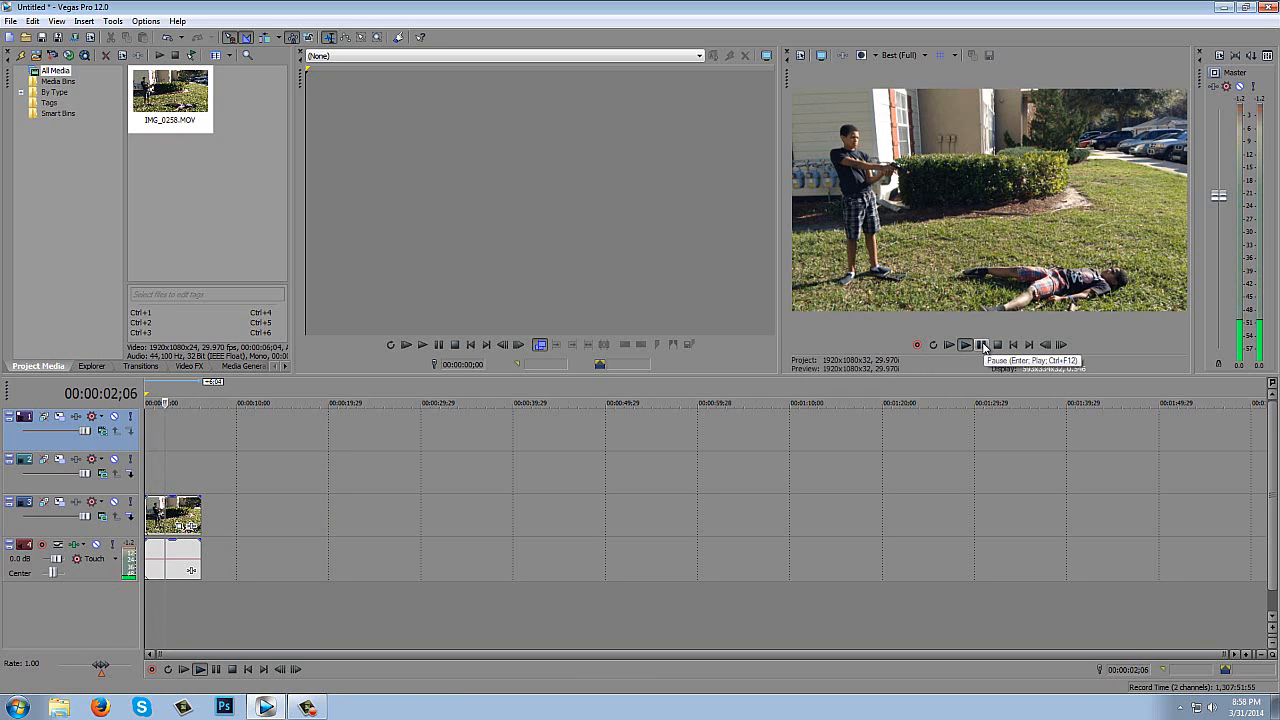
left_click(982, 345)
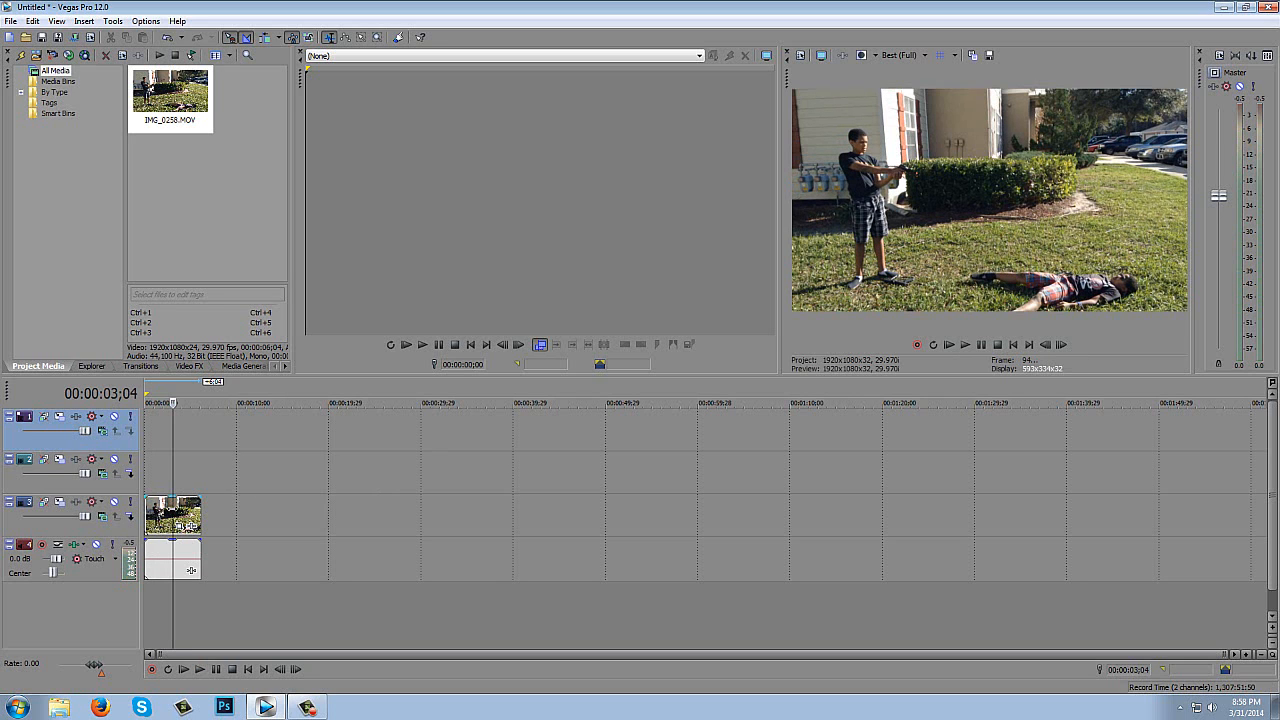
left_click(185, 520)
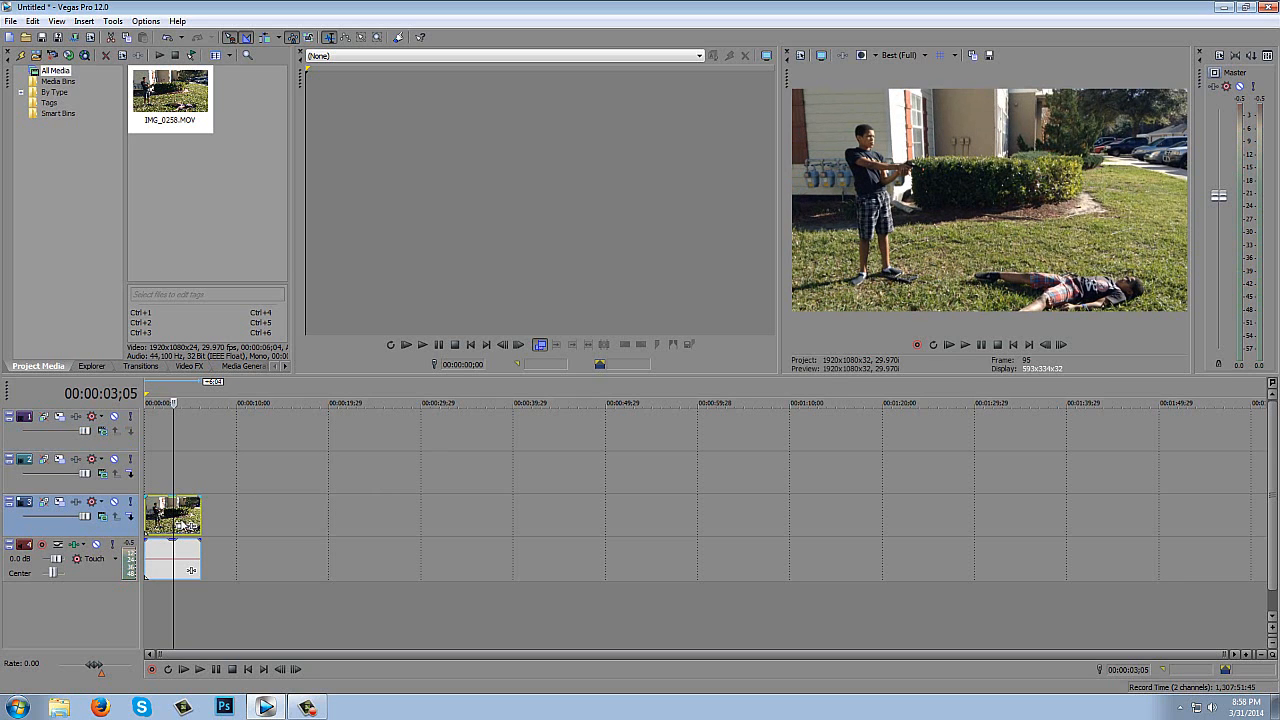
key("s")
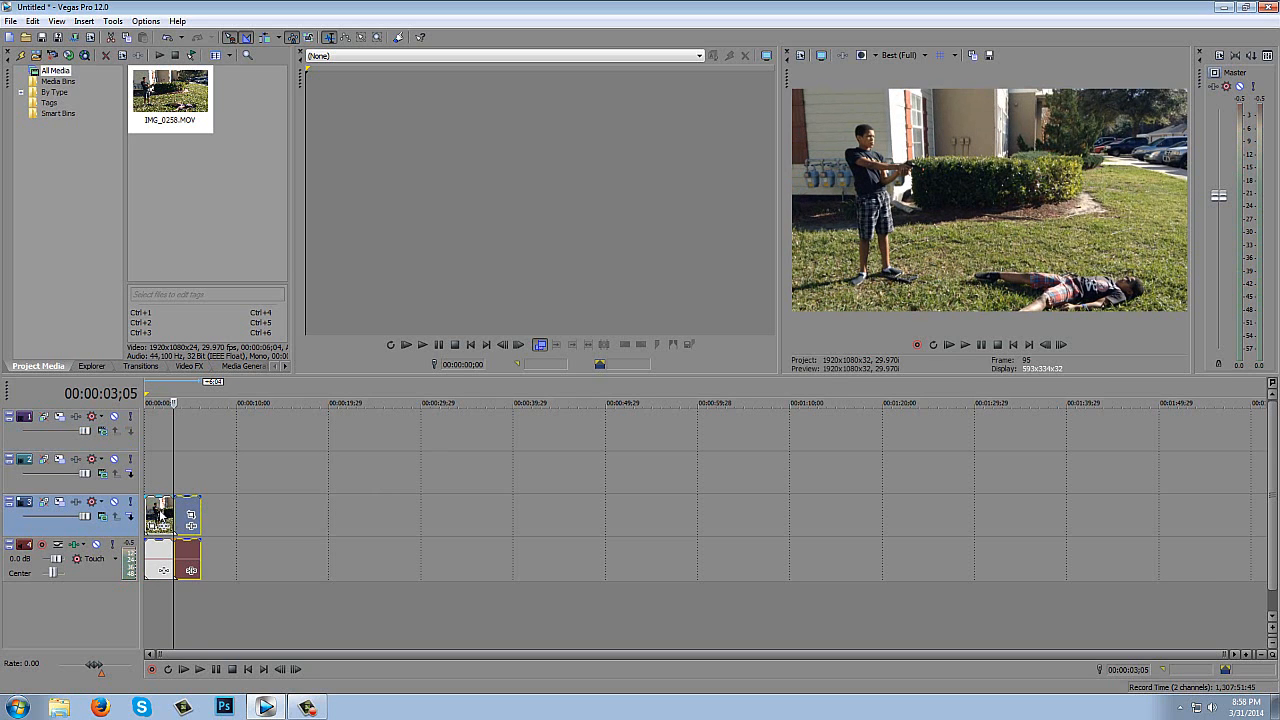
- Delete the part before the split, move the remaining clip to the timeline start and return the cursor there
right_click(160, 510)
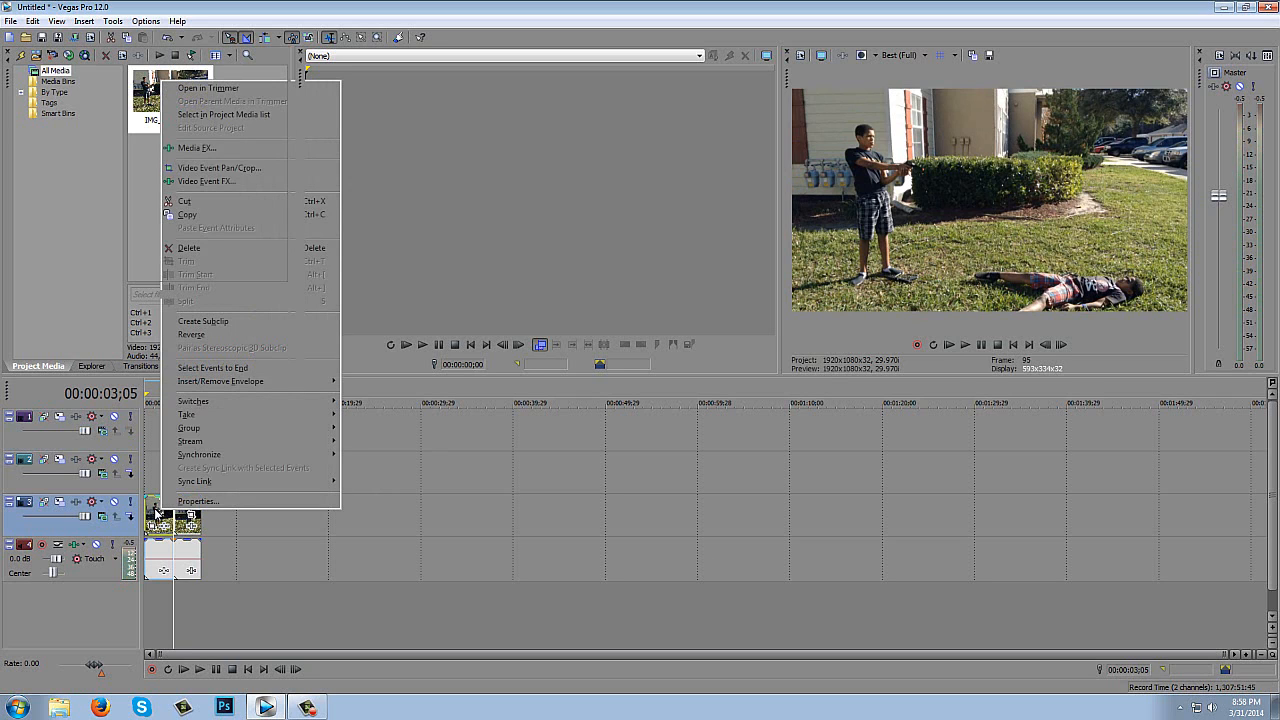
left_click(188, 247)
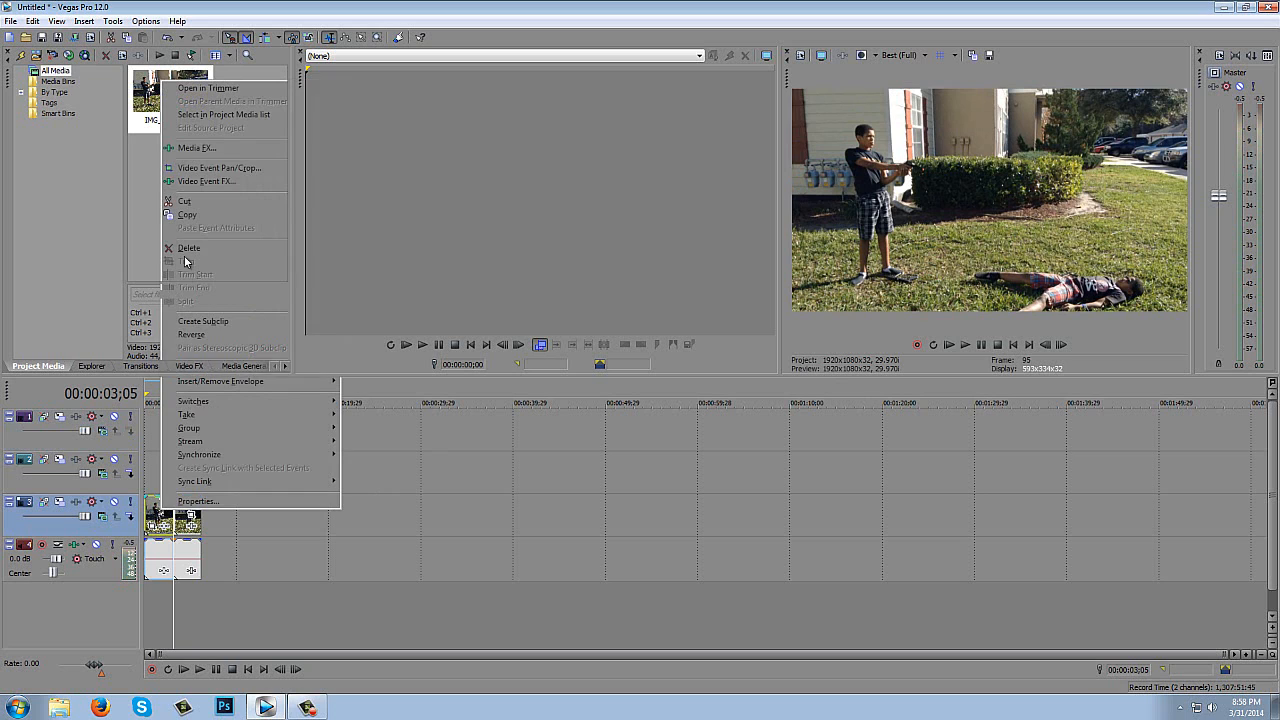
left_click_drag(185, 510, 155, 512)
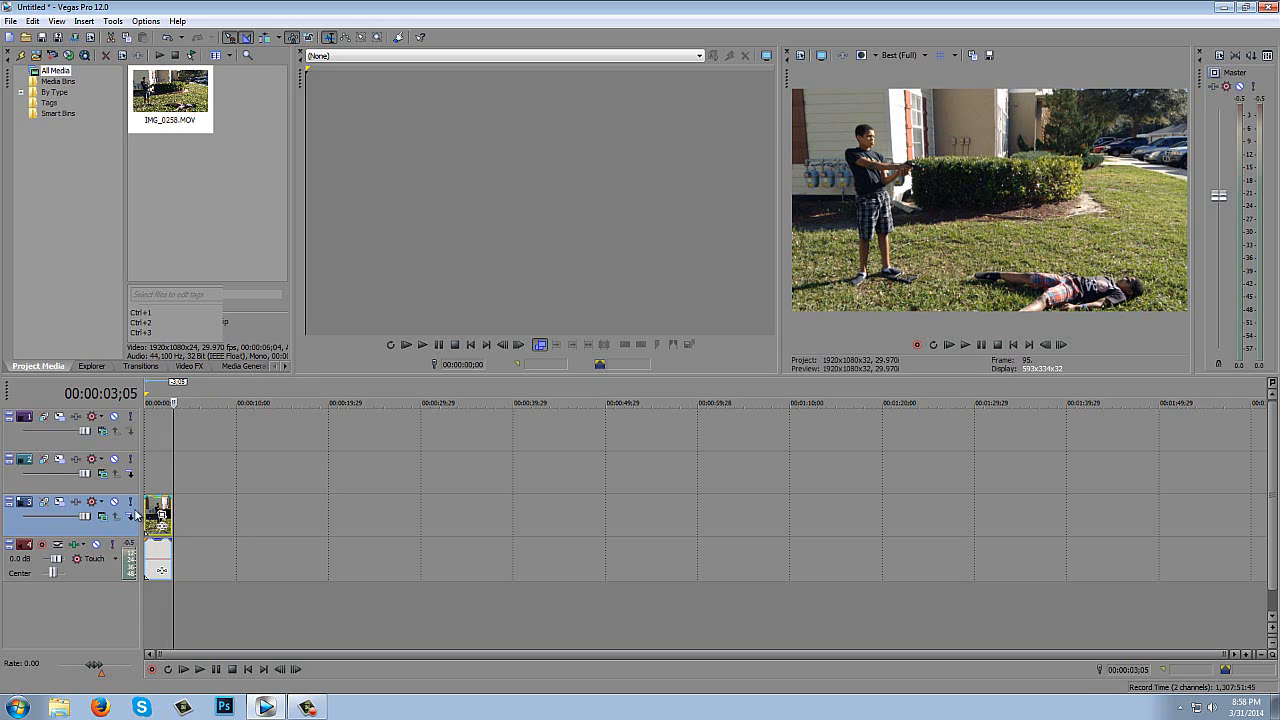
left_click(147, 505)
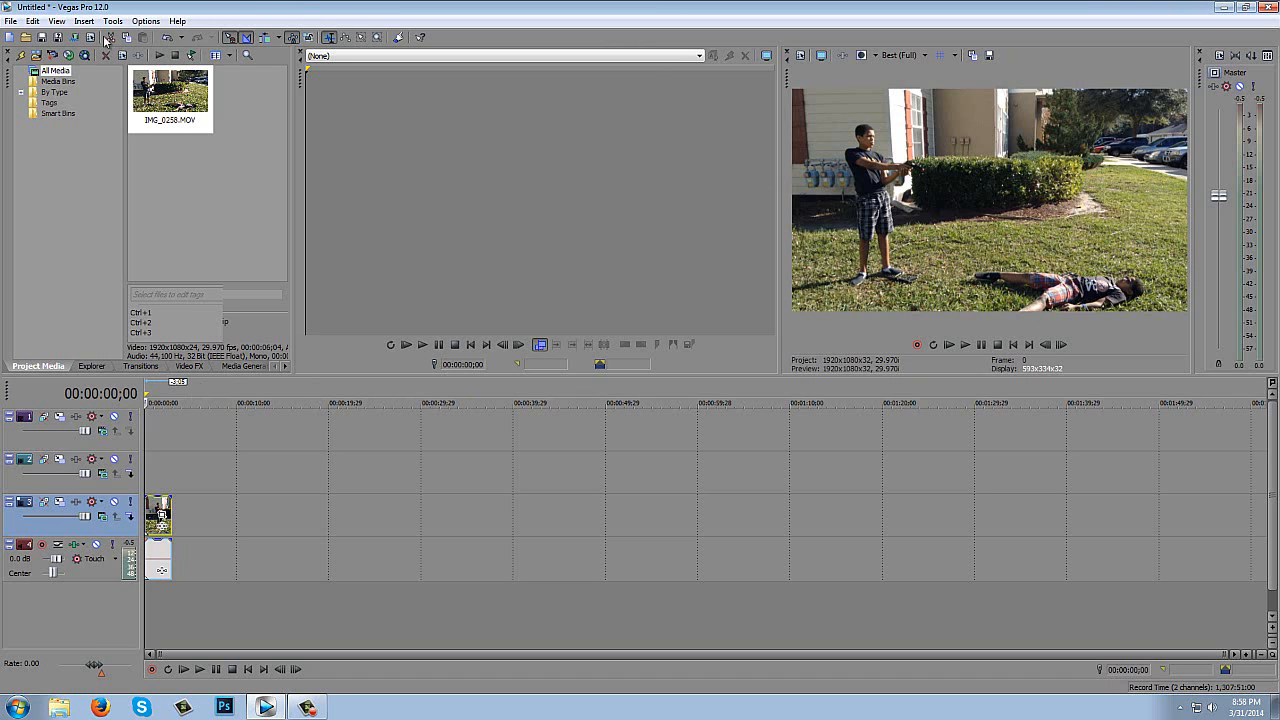
- Import Muzzle_Flash_13_WMV V9 from Desktop > Editing Programs > Action Essentials 2 Pack 2 > Muzzle Flashes
left_click(10, 21)
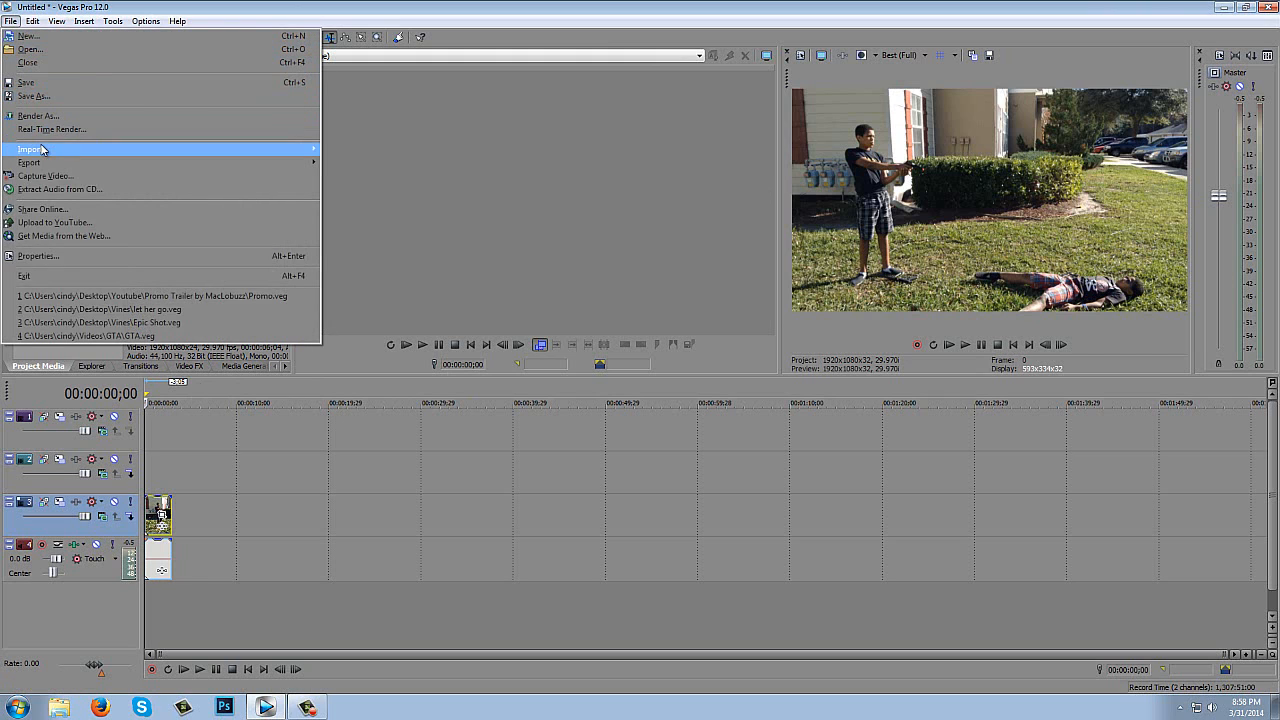
mouse_move(60, 149)
left_click(325, 149)
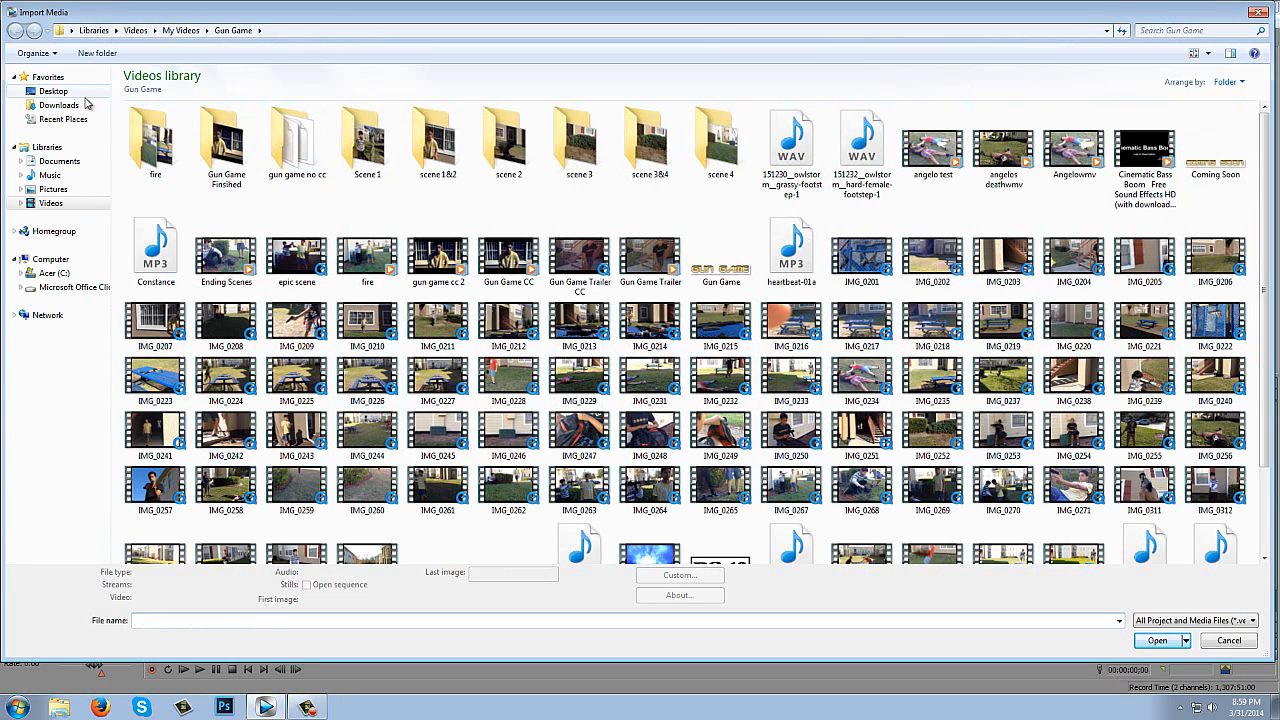
left_click(53, 91)
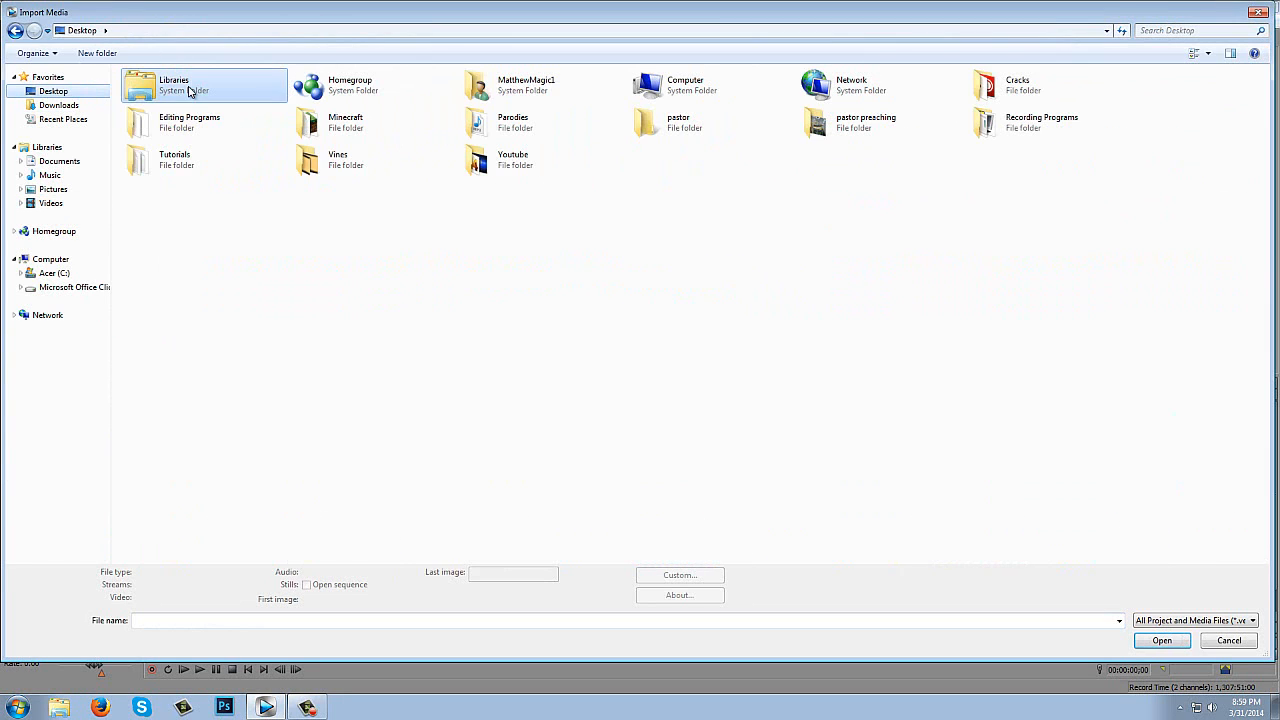
double_click(271, 117)
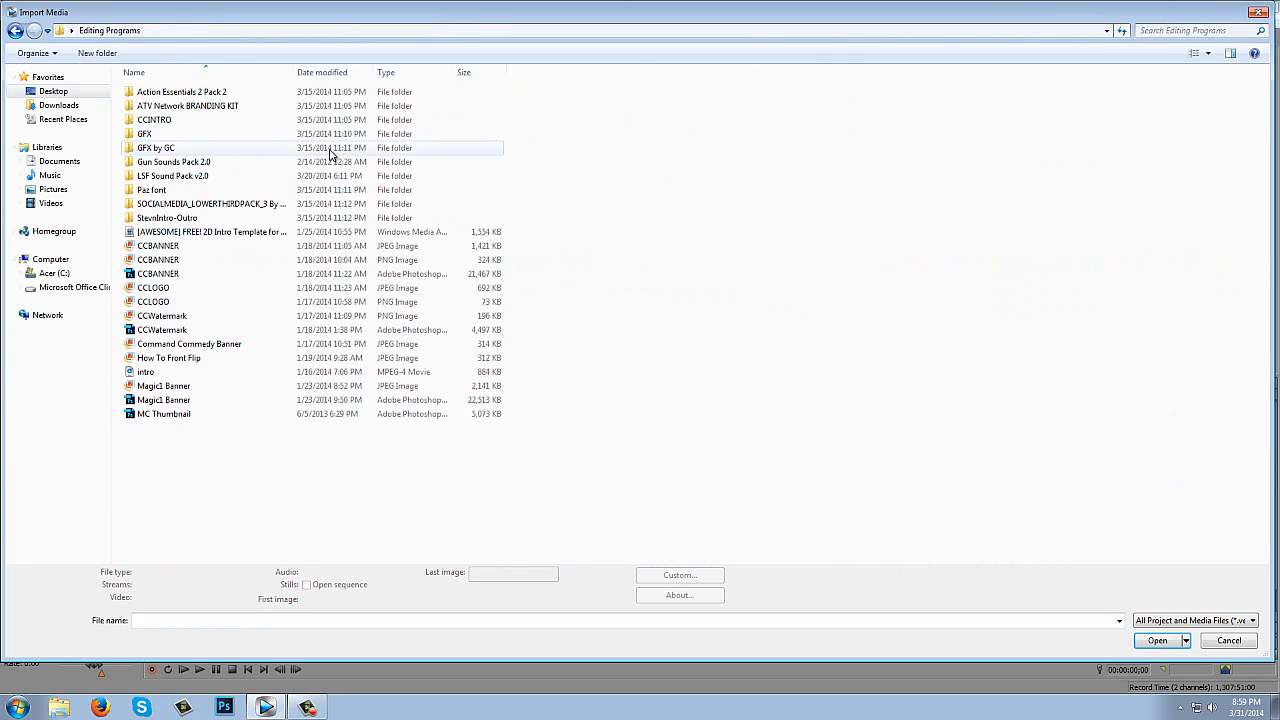
double_click(190, 92)
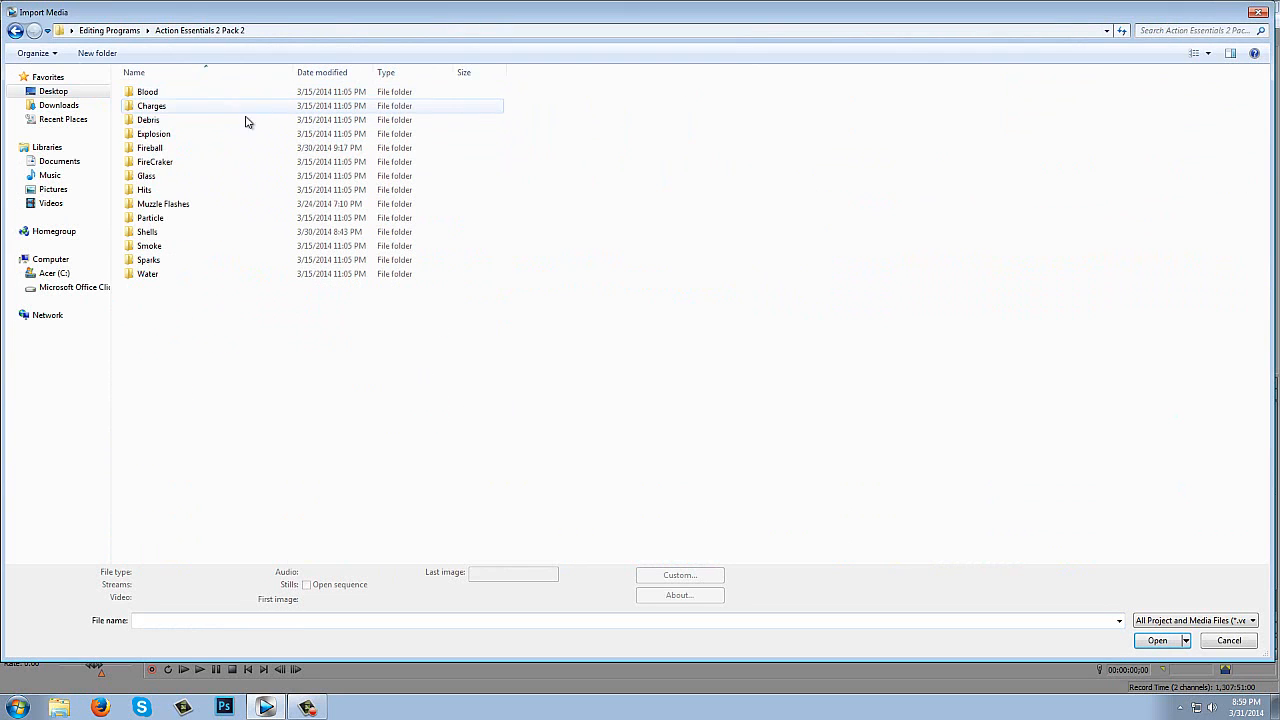
left_click(158, 206)
left_click(160, 207)
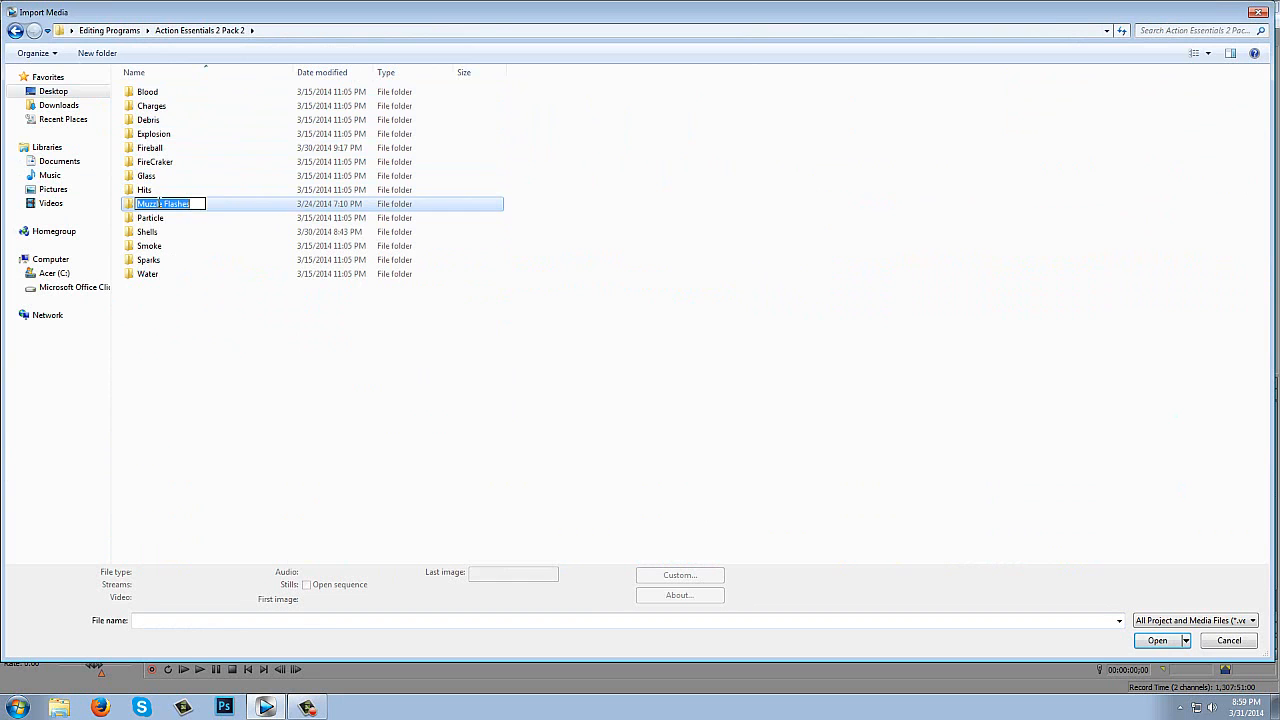
double_click(223, 211)
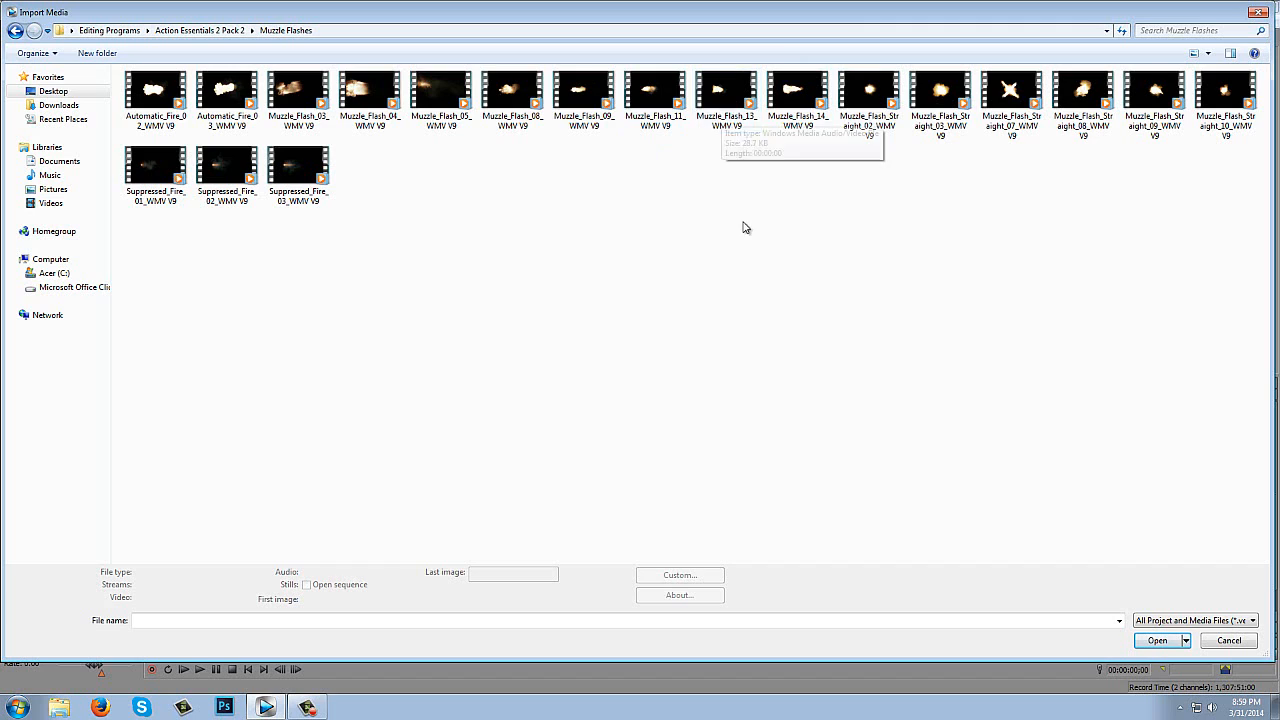
left_click(738, 112)
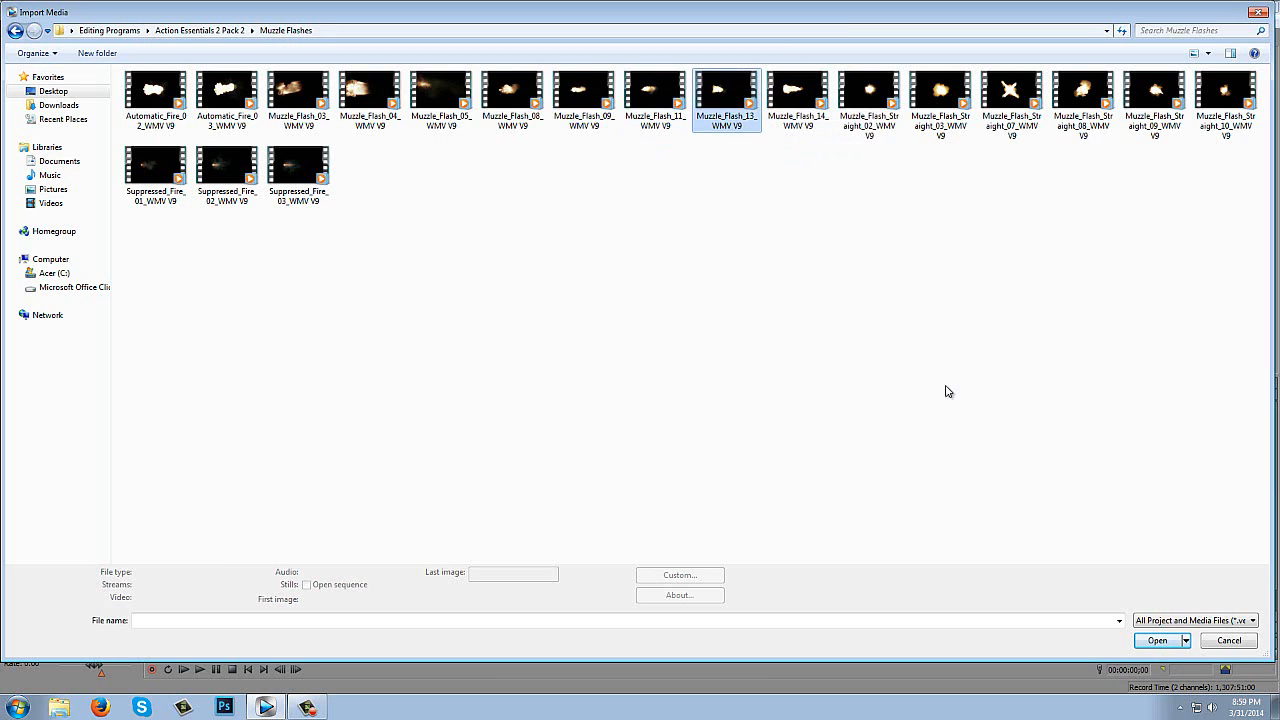
left_click(1157, 640)
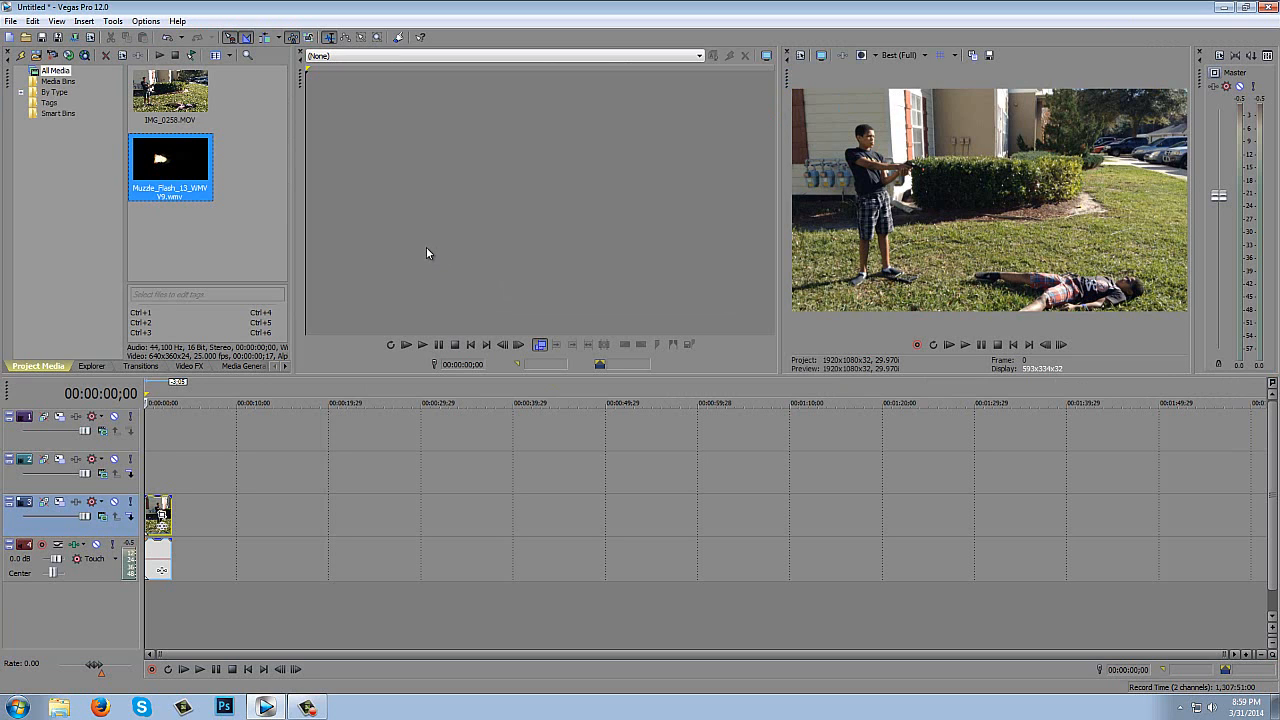
- Place the muzzle flash clip at the start of video track 2 and delete the audio track that comes with it
left_click_drag(179, 257, 149, 470)
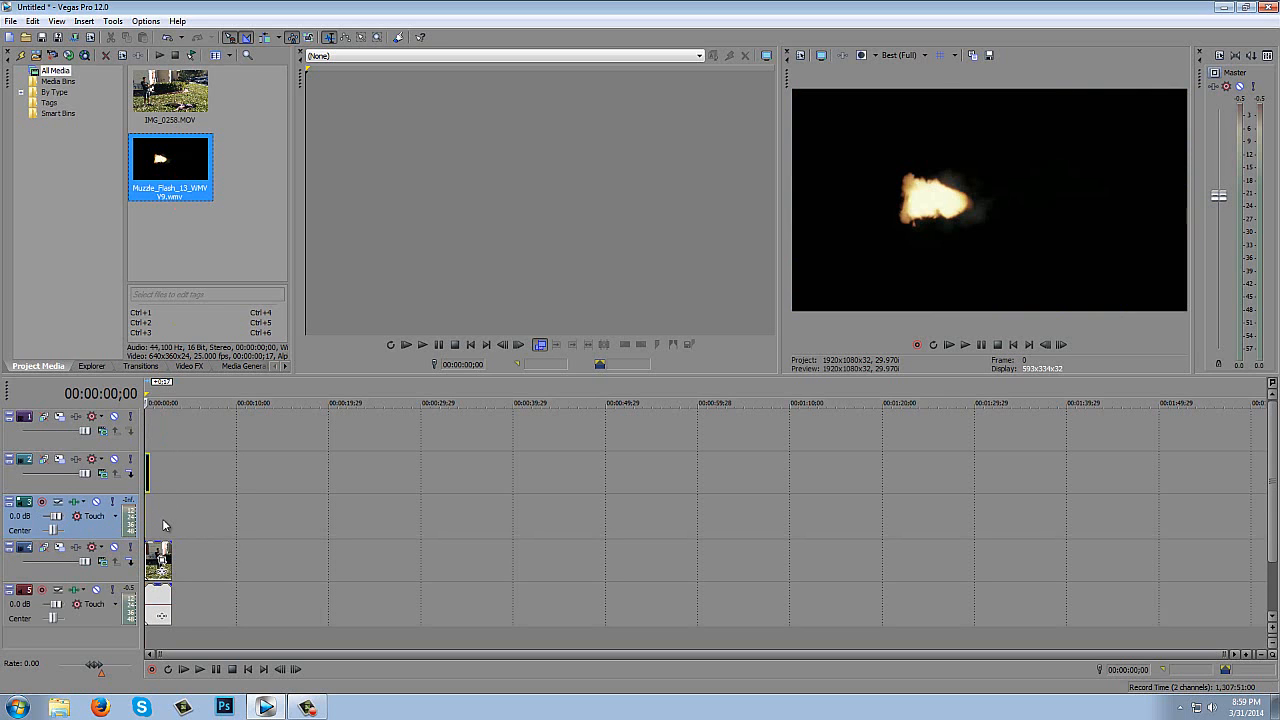
right_click(224, 516)
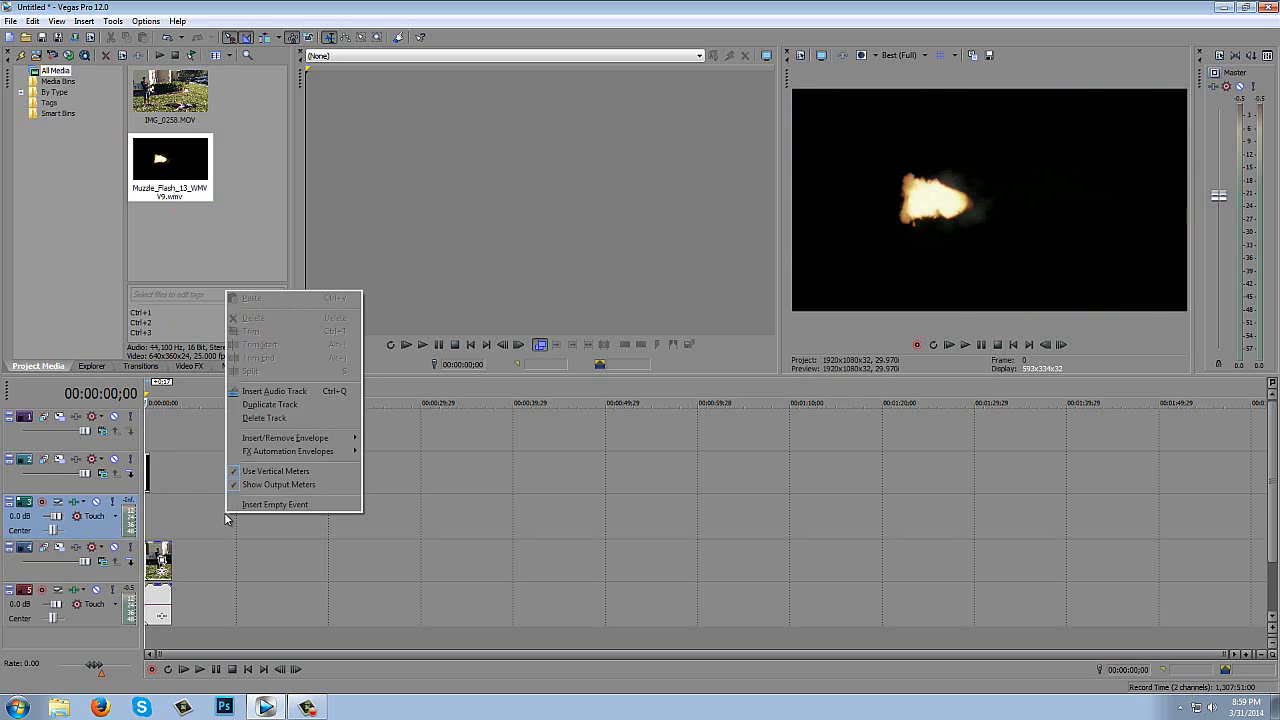
key("d")
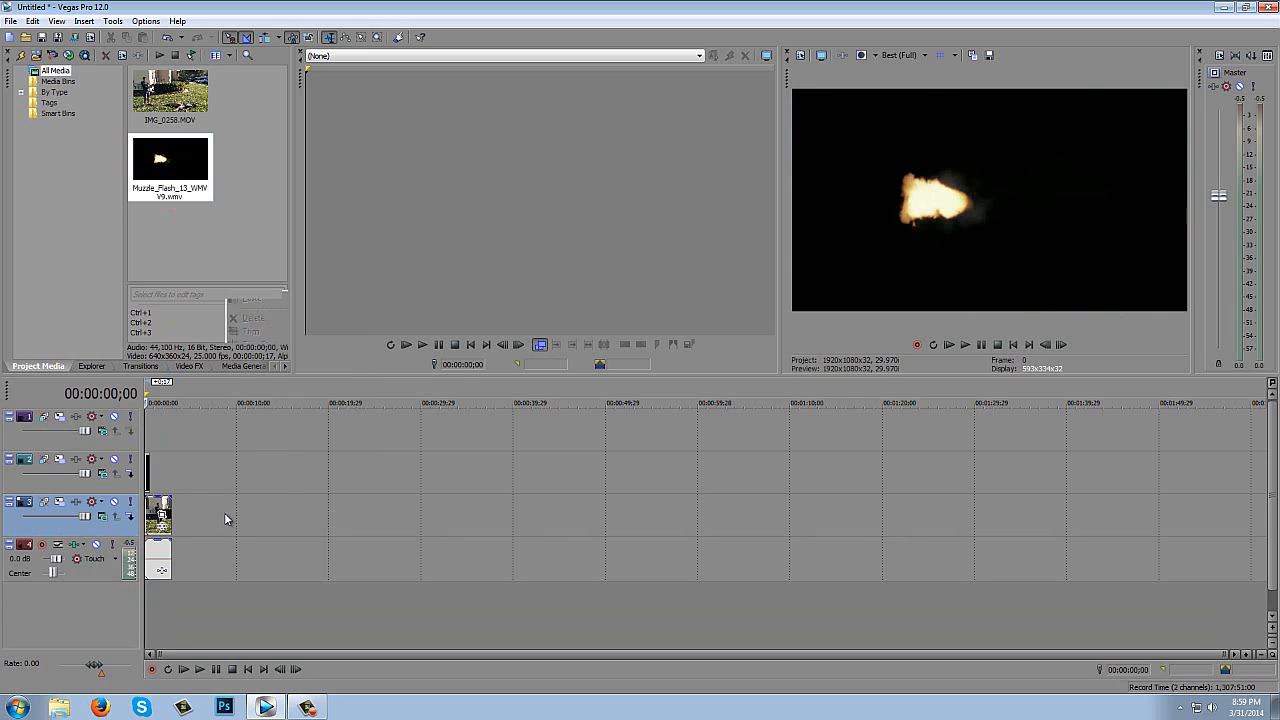
left_click(1245, 654)
left_click(1245, 654)
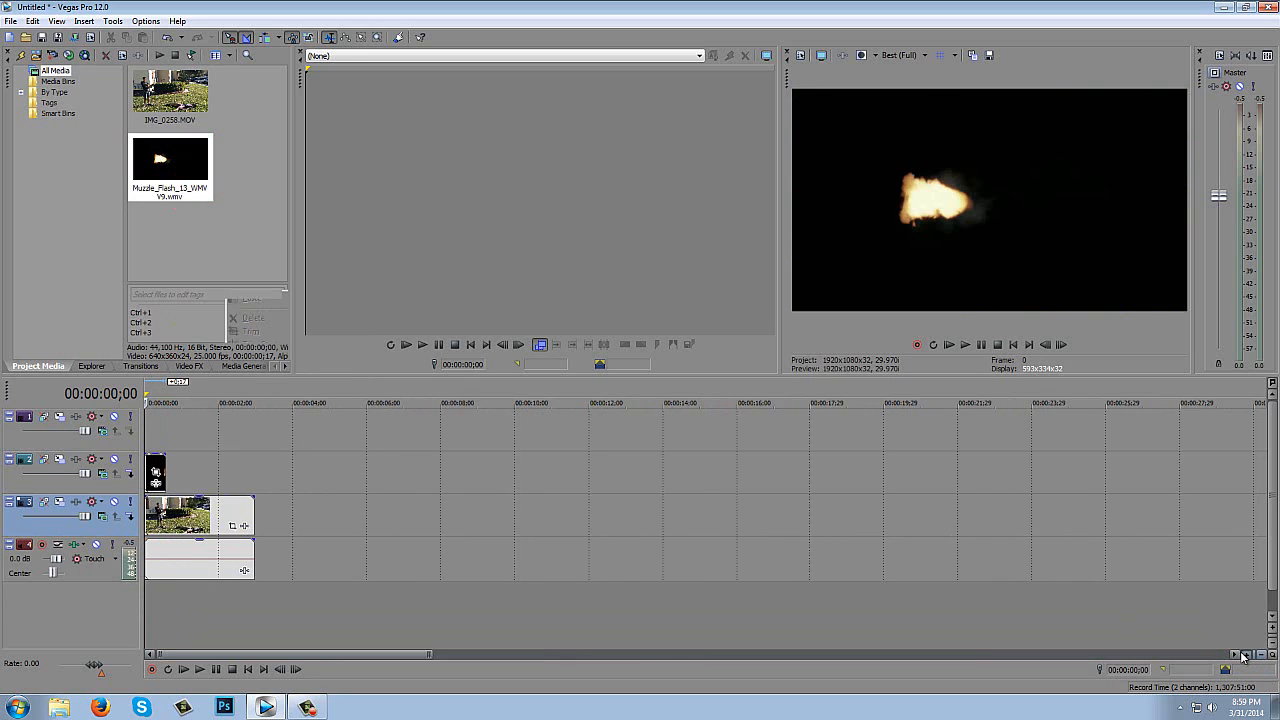
- Find the shot frame at 00:00:02;00 in the footage and move the muzzle flash clip on track 2 so it starts there
left_click_drag(155, 472, 230, 472)
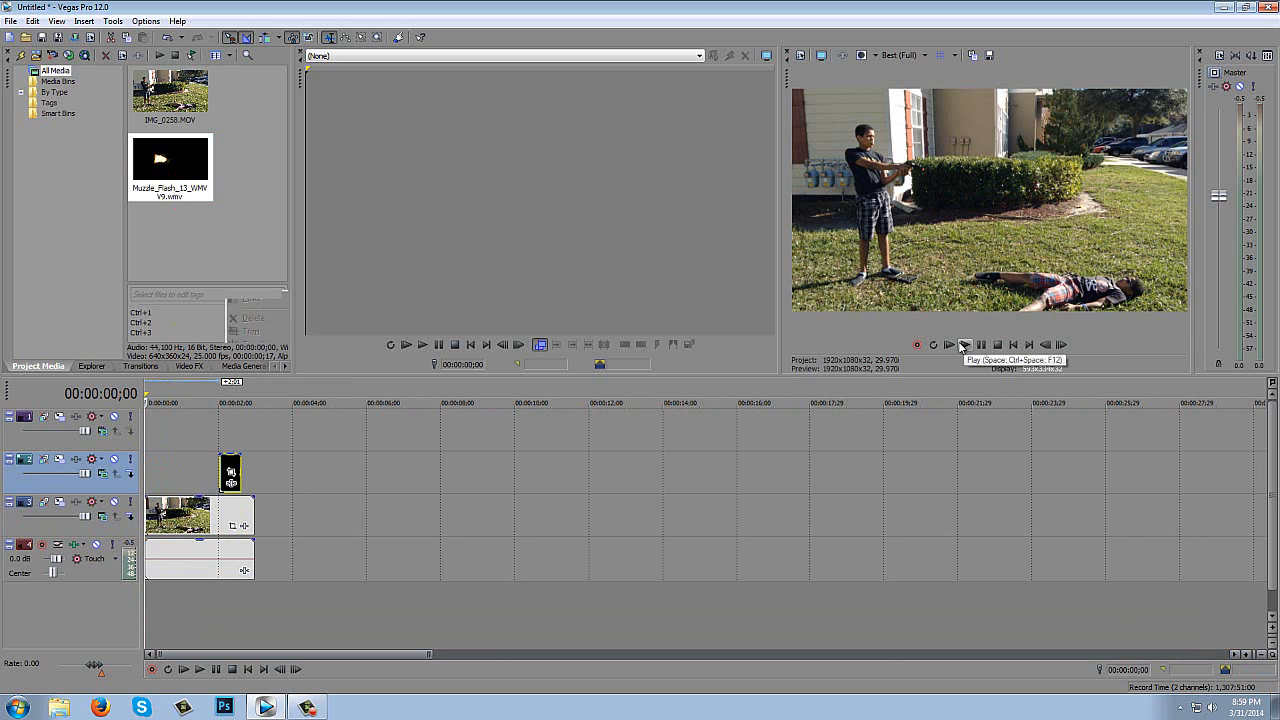
left_click(950, 345)
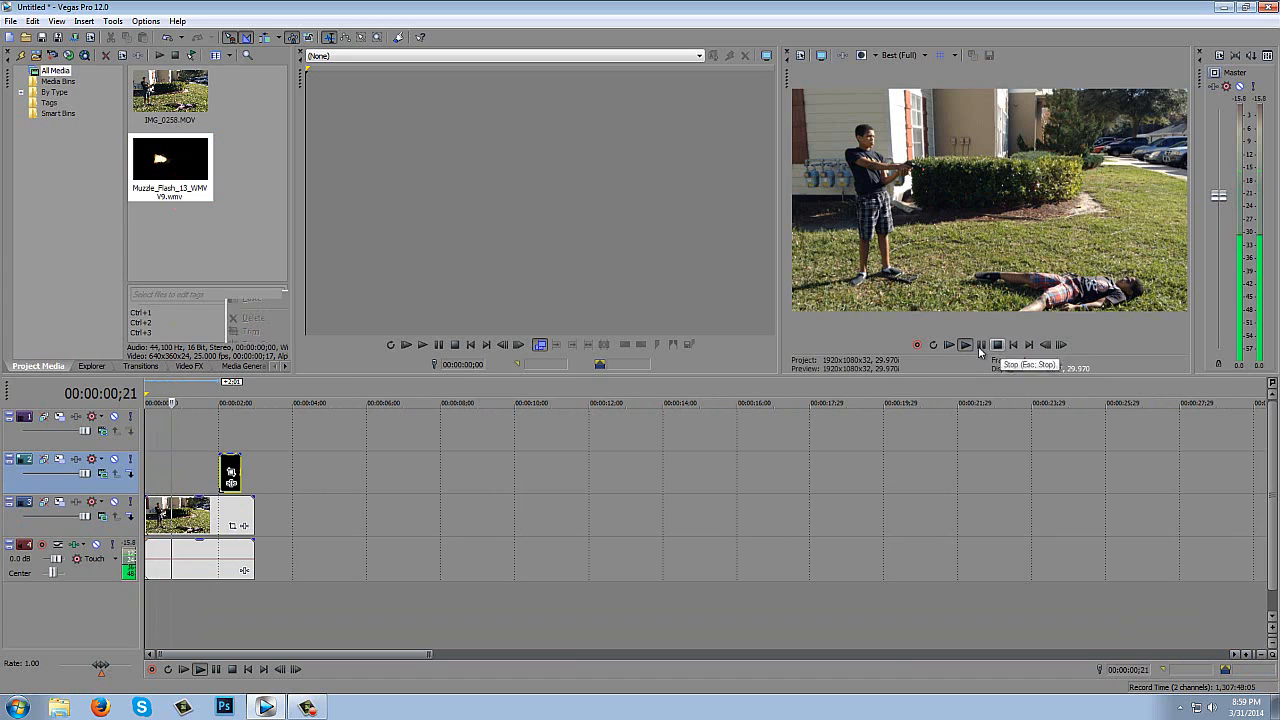
left_click(1064, 345)
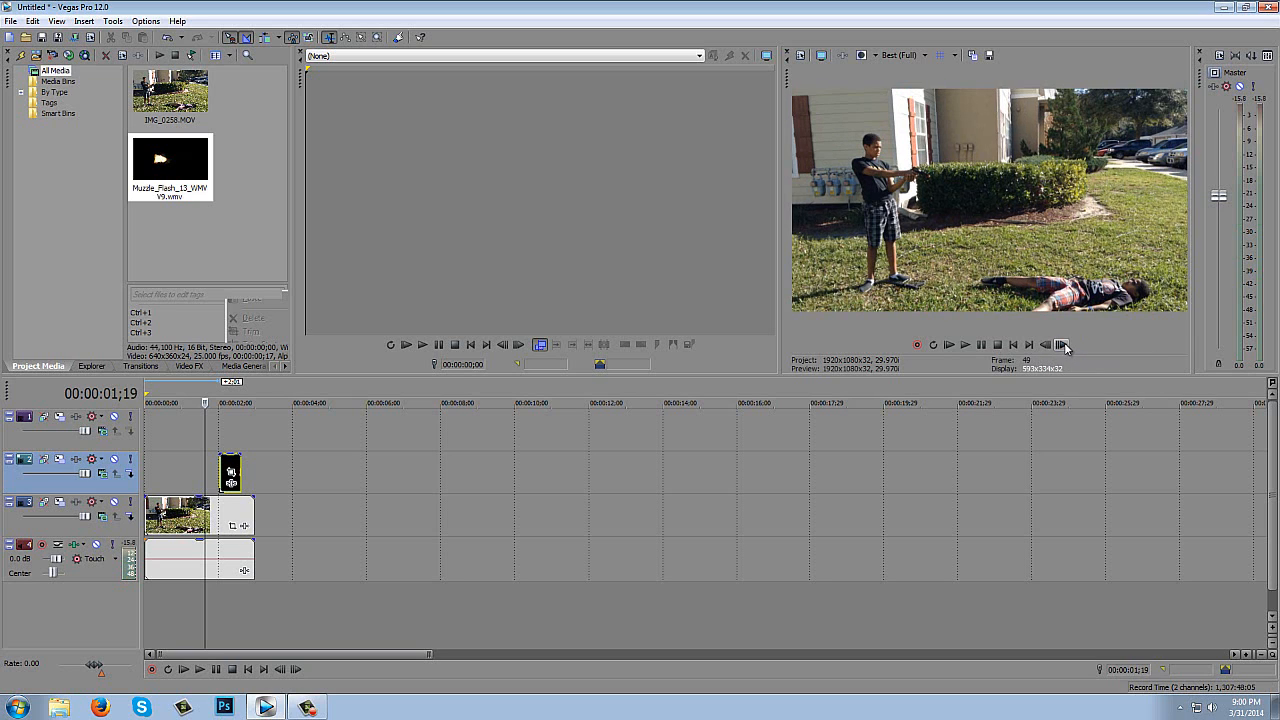
left_click(1065, 345)
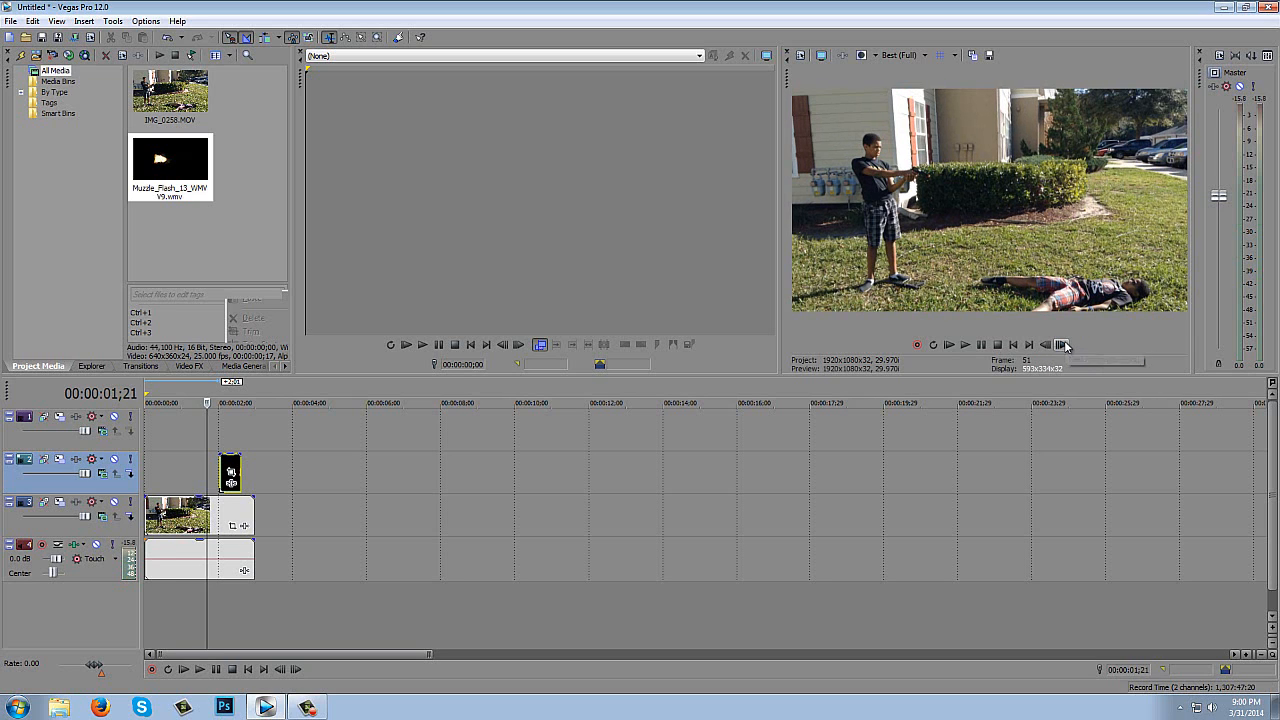
left_click(1065, 345)
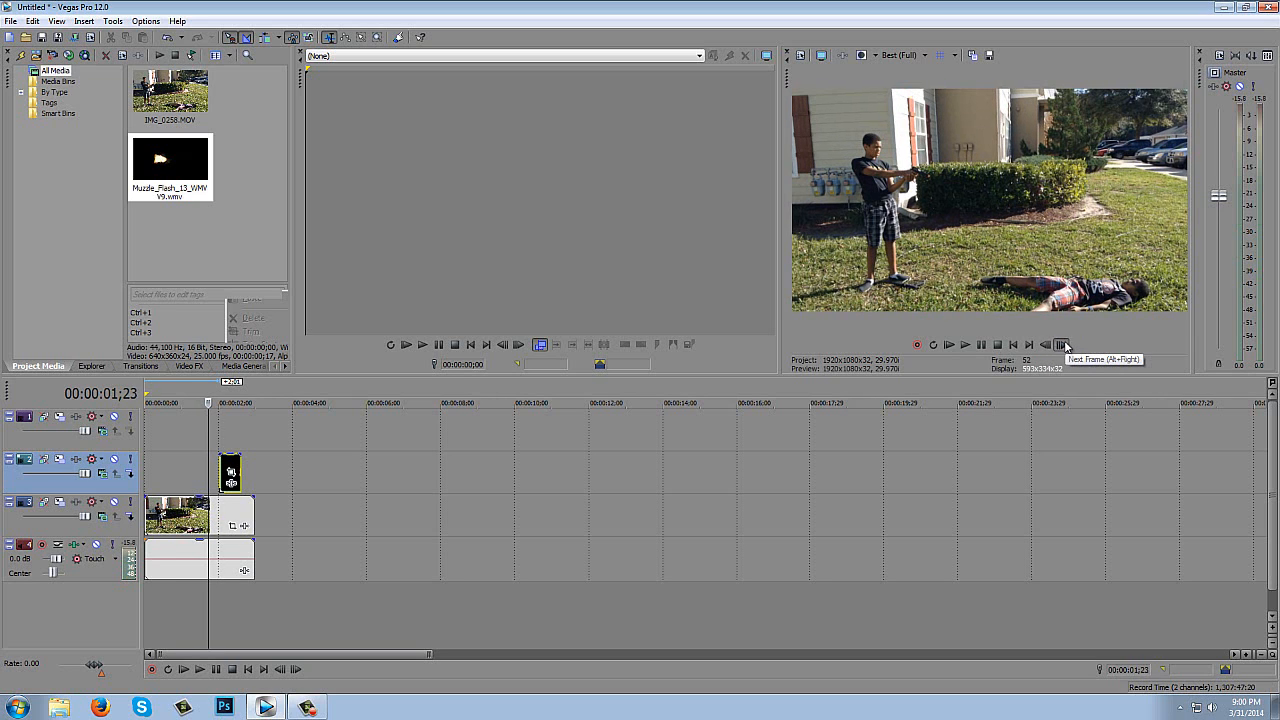
left_click(1065, 345)
left_click(1065, 345)
left_click(1065, 345)
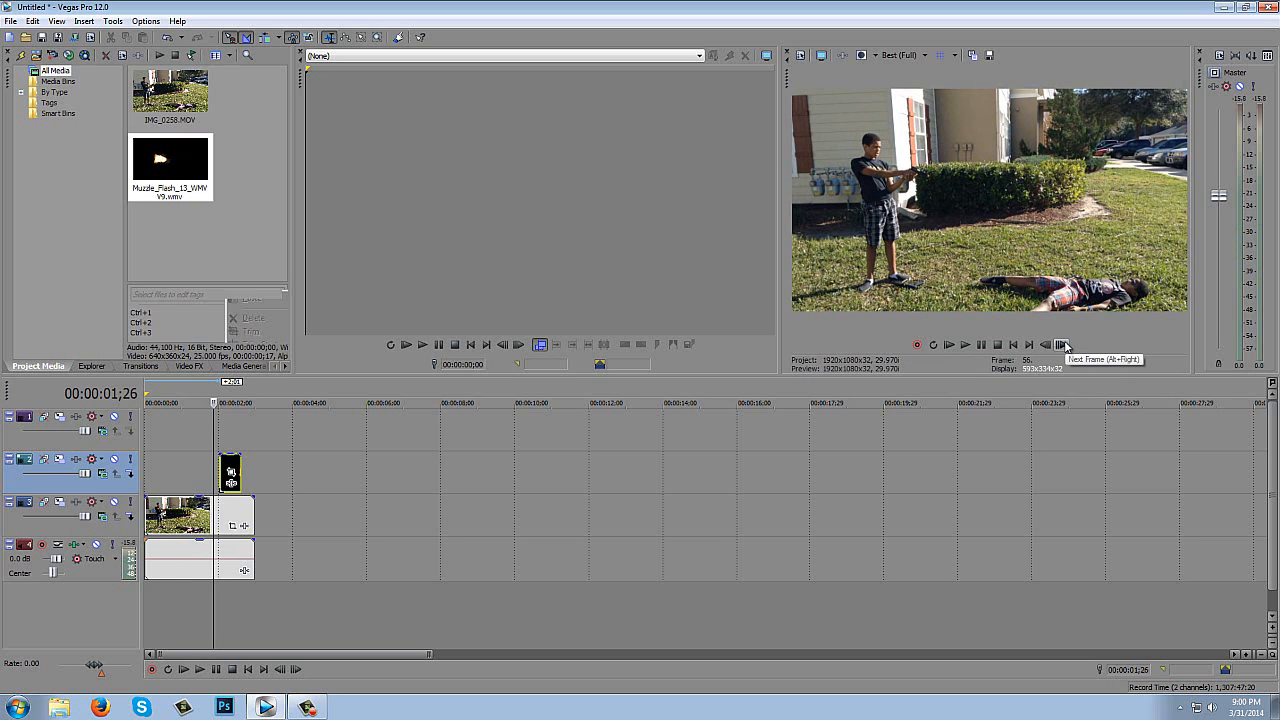
left_click(1065, 345)
left_click(1065, 345)
left_click(1065, 345)
left_click(1065, 345)
left_click(1065, 345)
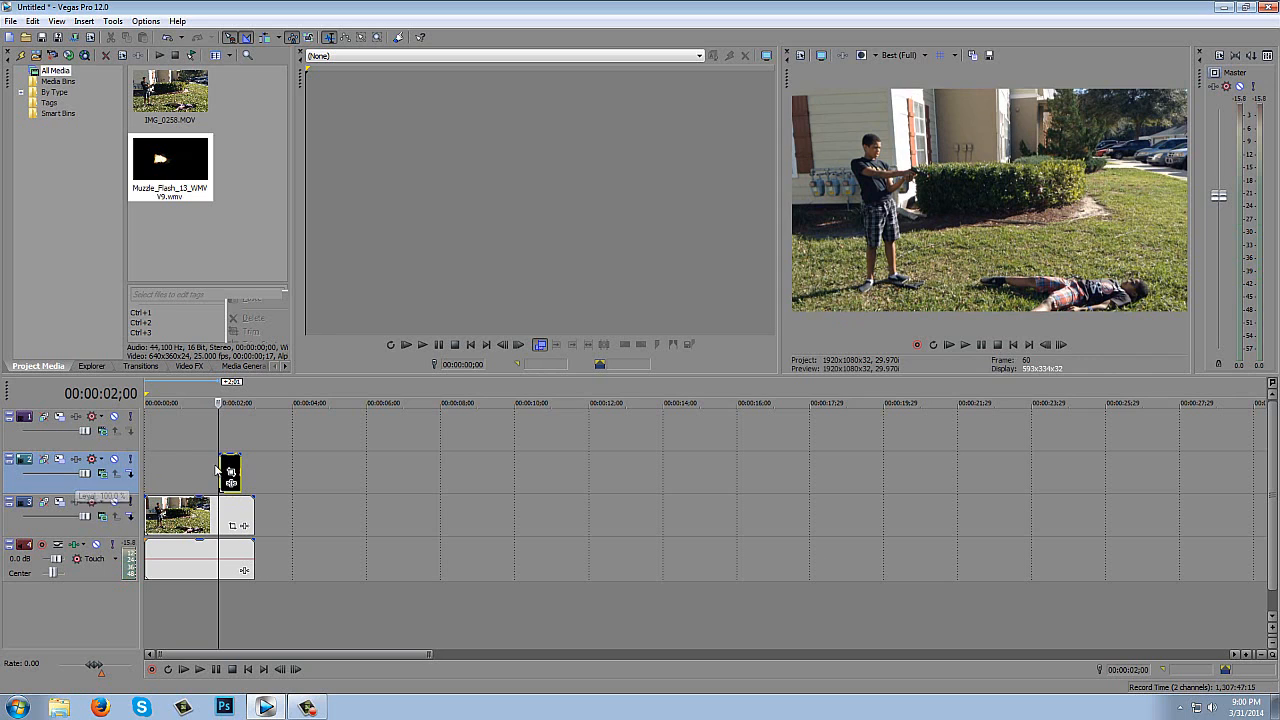
left_click_drag(231, 467, 228, 467)
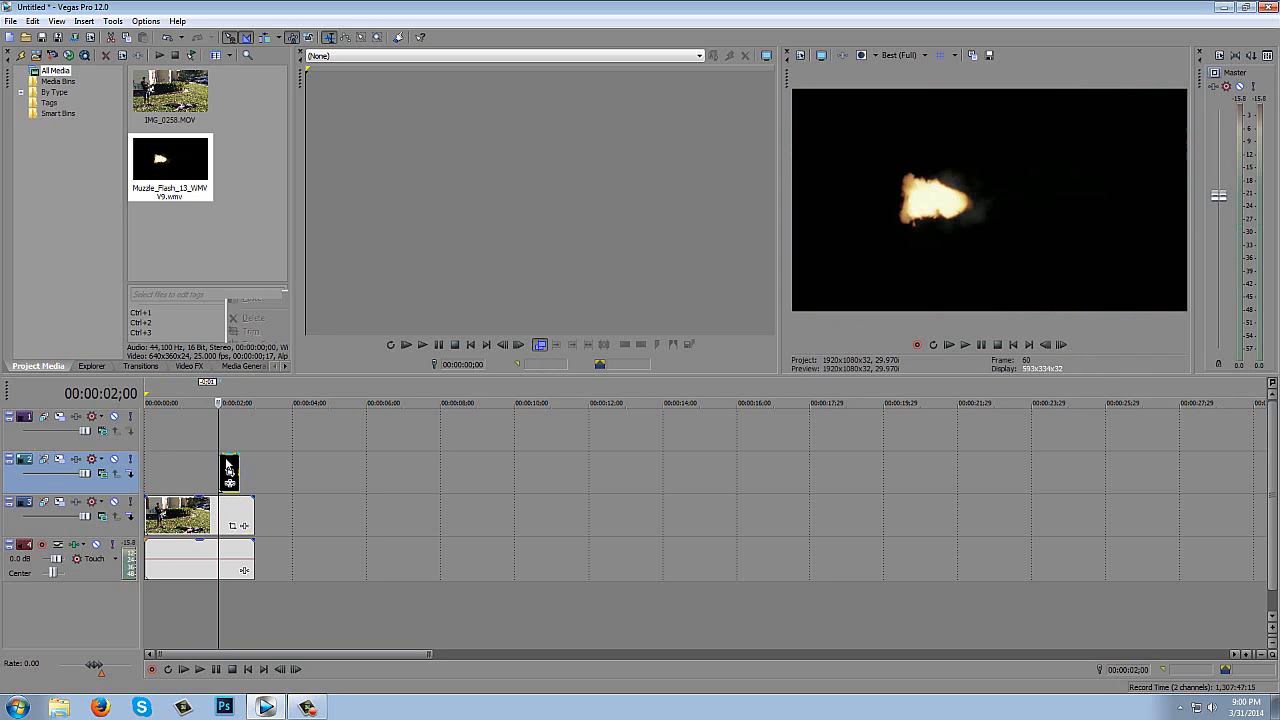
- Delete the footage's audio track and set the compositing mode of video track 2 to Screen
right_click(286, 566)
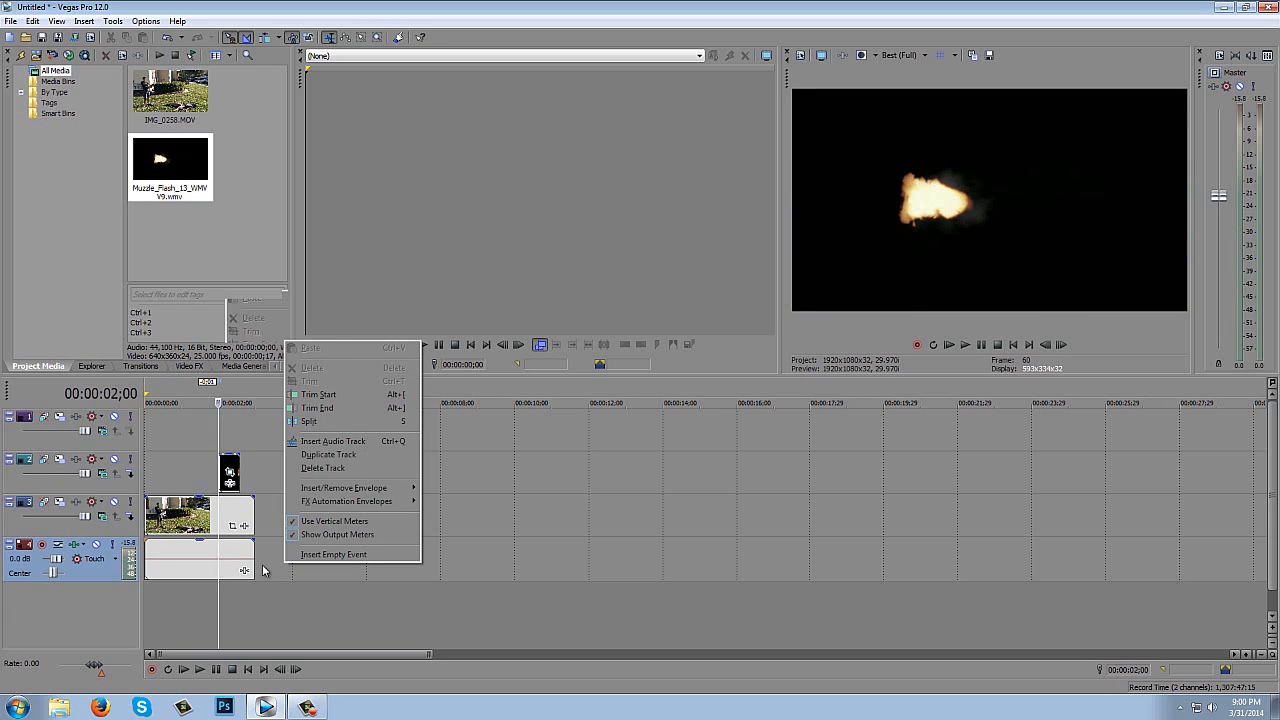
left_click(323, 468)
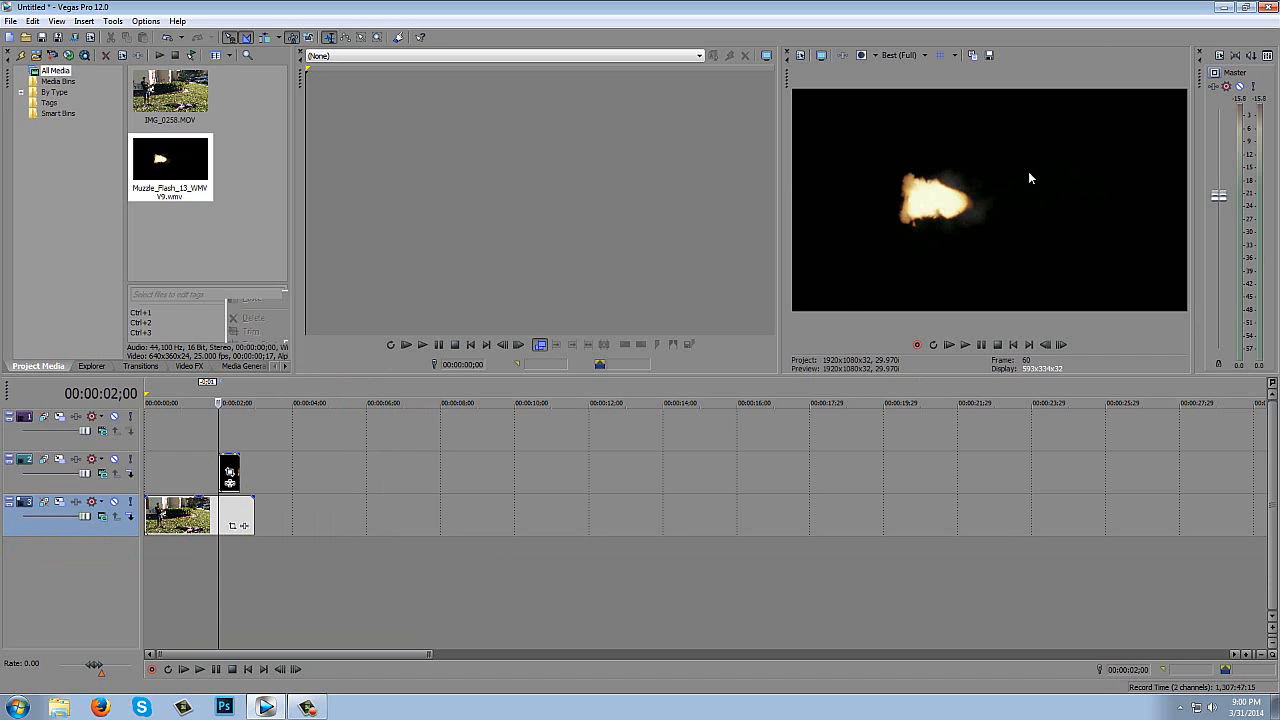
left_click(105, 477)
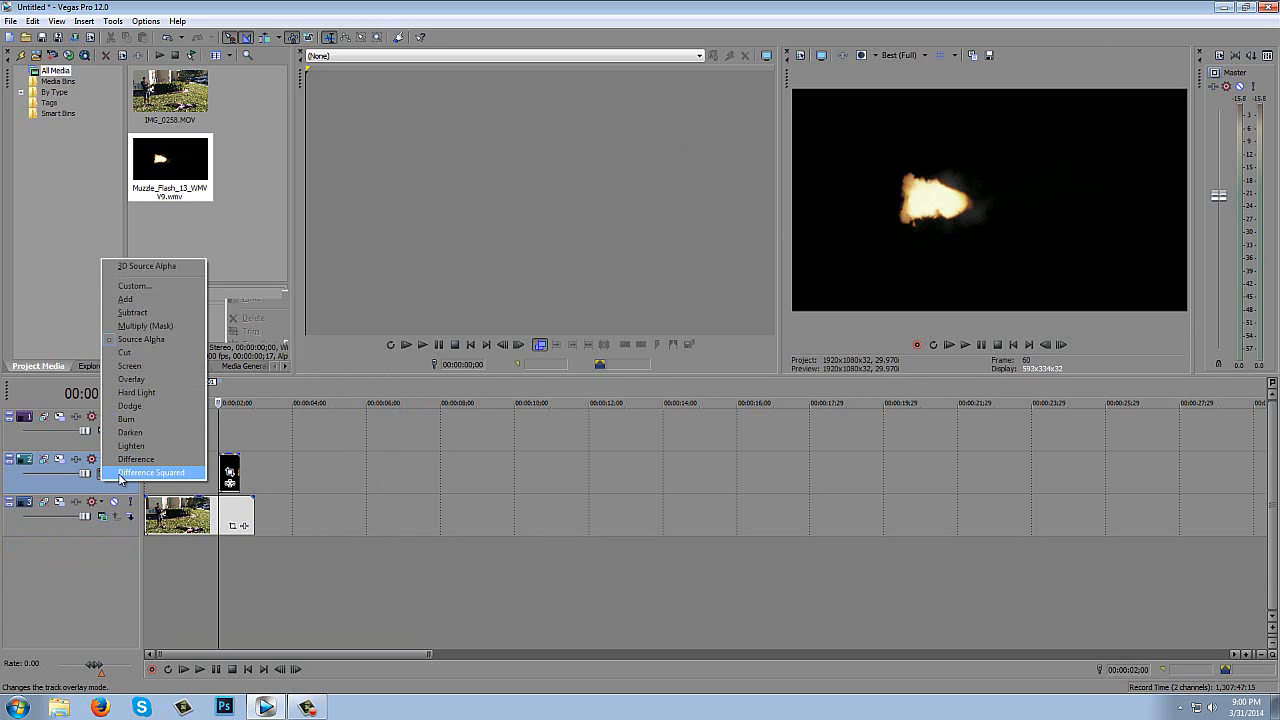
left_click(127, 366)
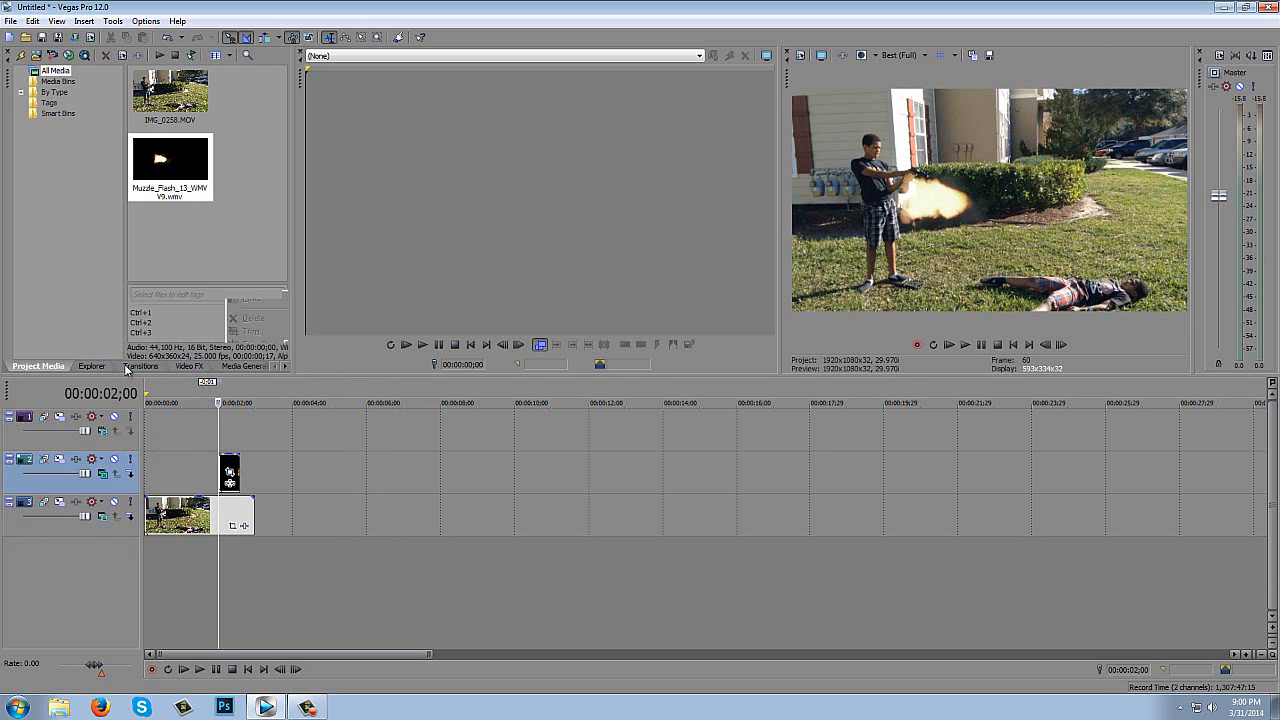
- Try the Add and Lighten compositing modes on video track 2, and return it to Screen
left_click(102, 474)
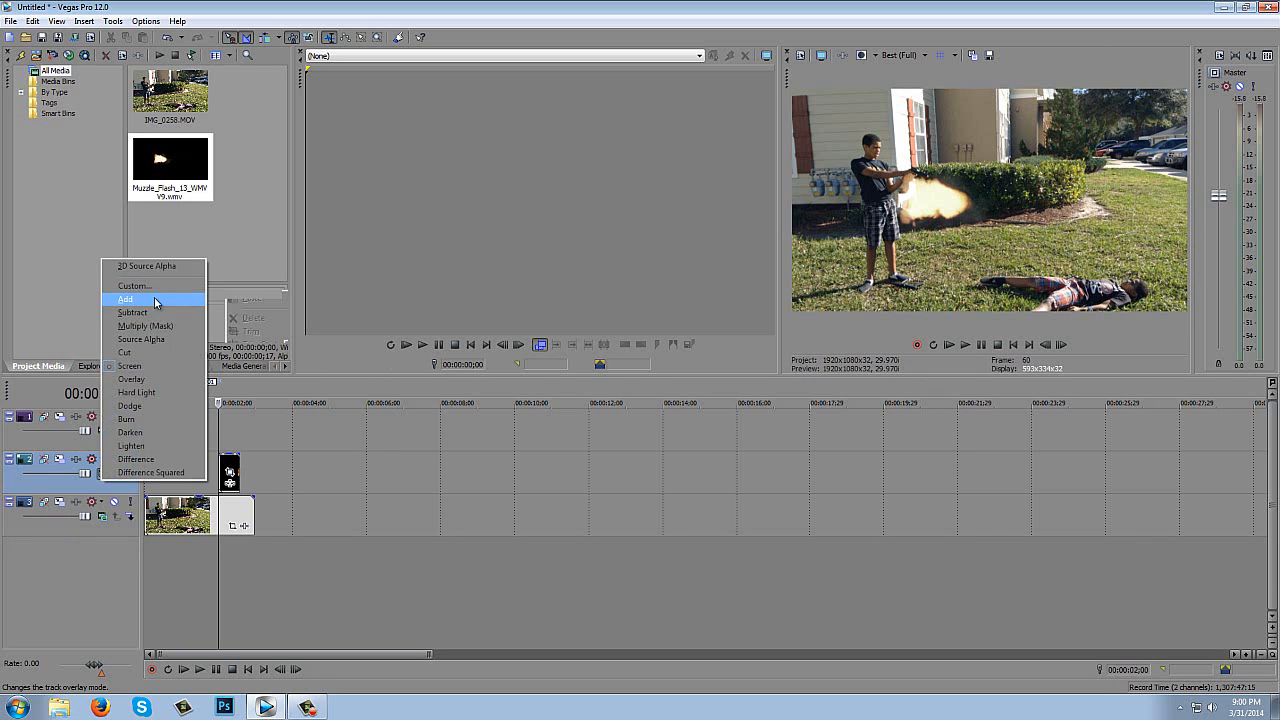
left_click(154, 297)
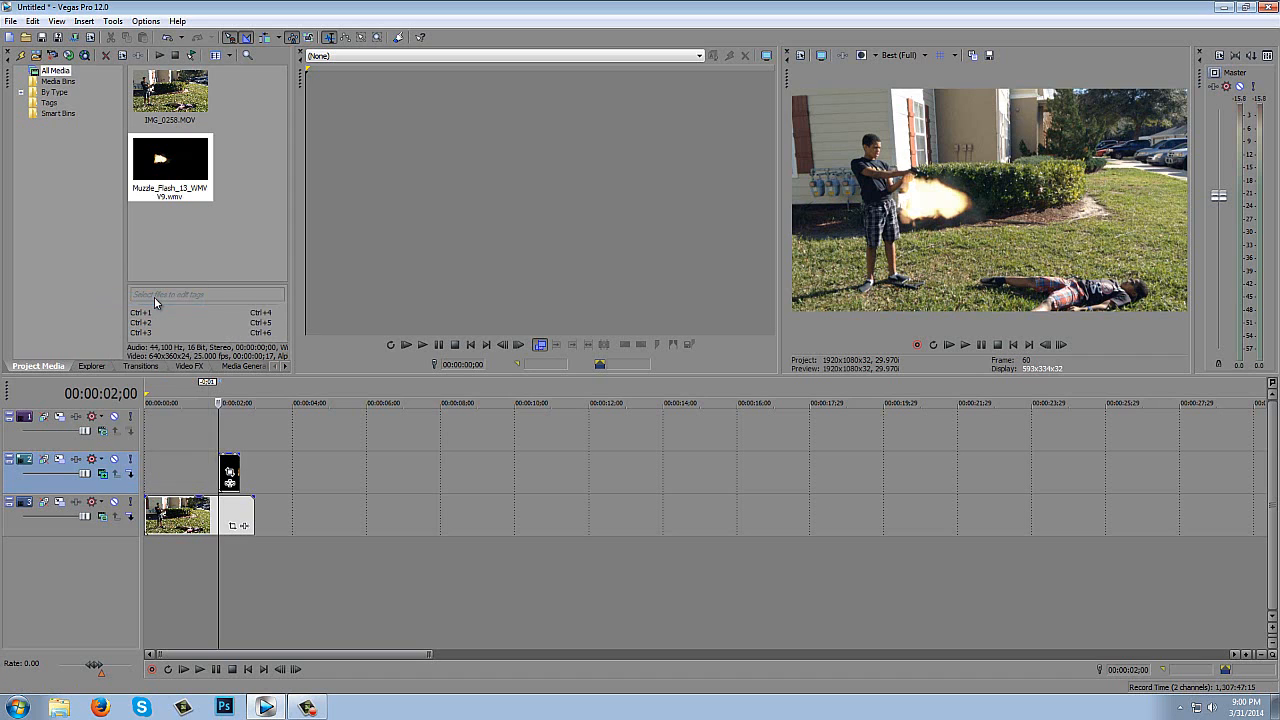
left_click(102, 474)
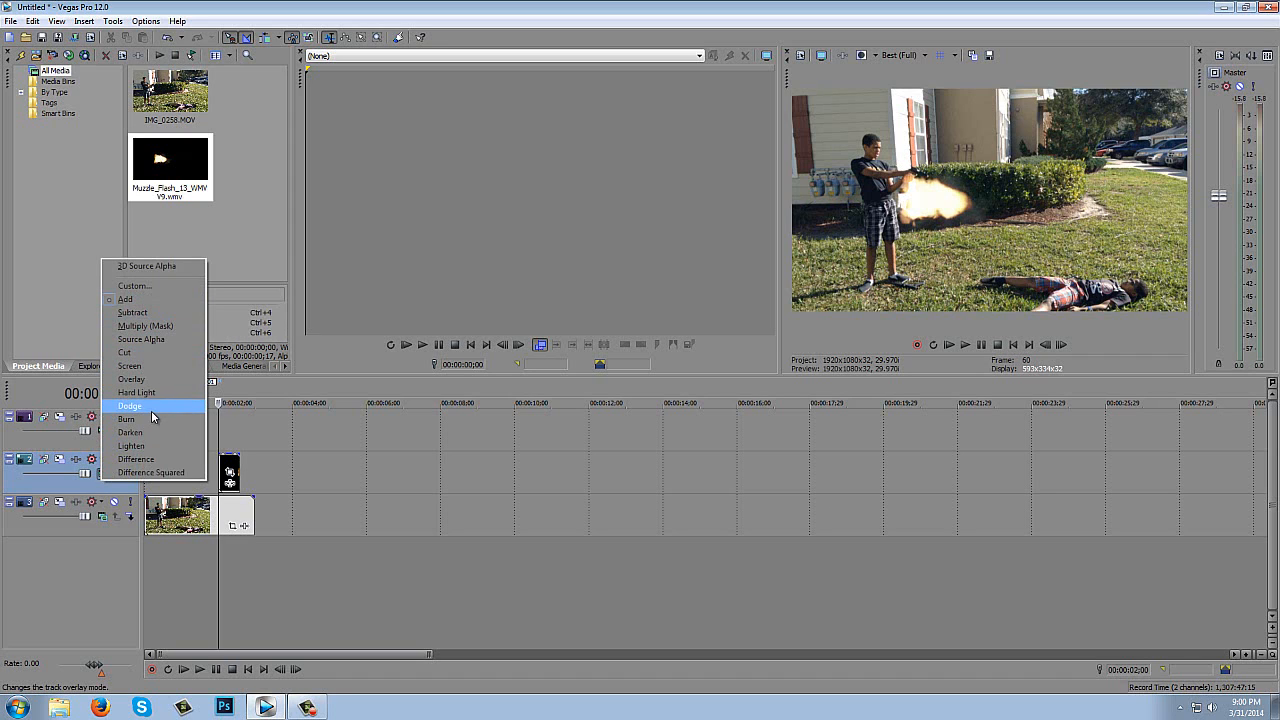
left_click(148, 446)
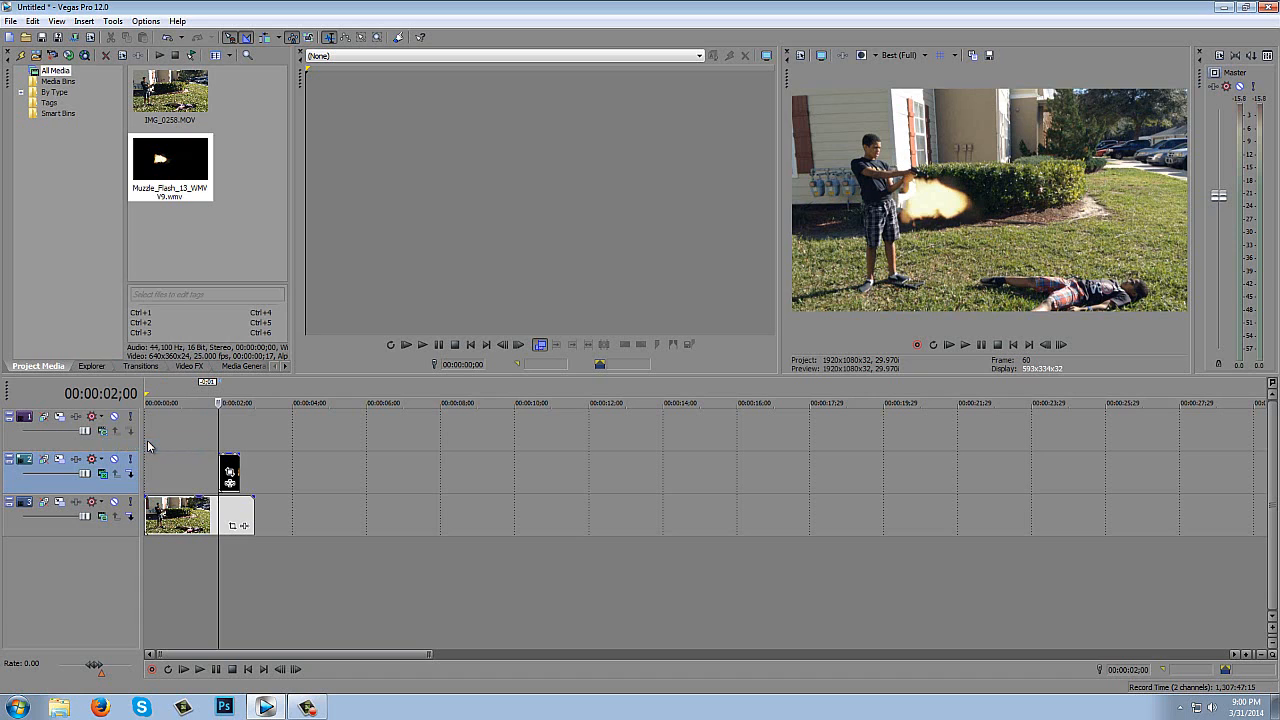
left_click(107, 473)
left_click(144, 368)
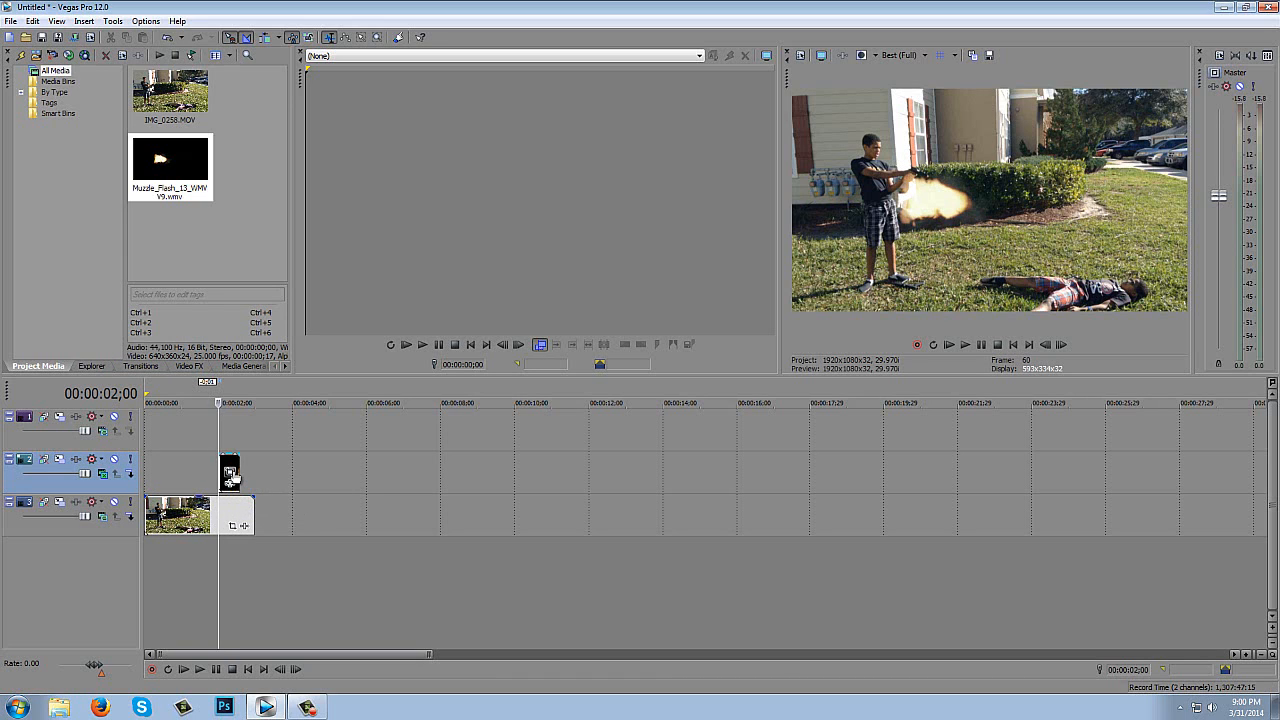
- Open Event Pan/Crop for the muzzle flash clip, enlarge its frame to about 1,216 × 684 and rotate it to about -15.3°
left_click(1247, 655)
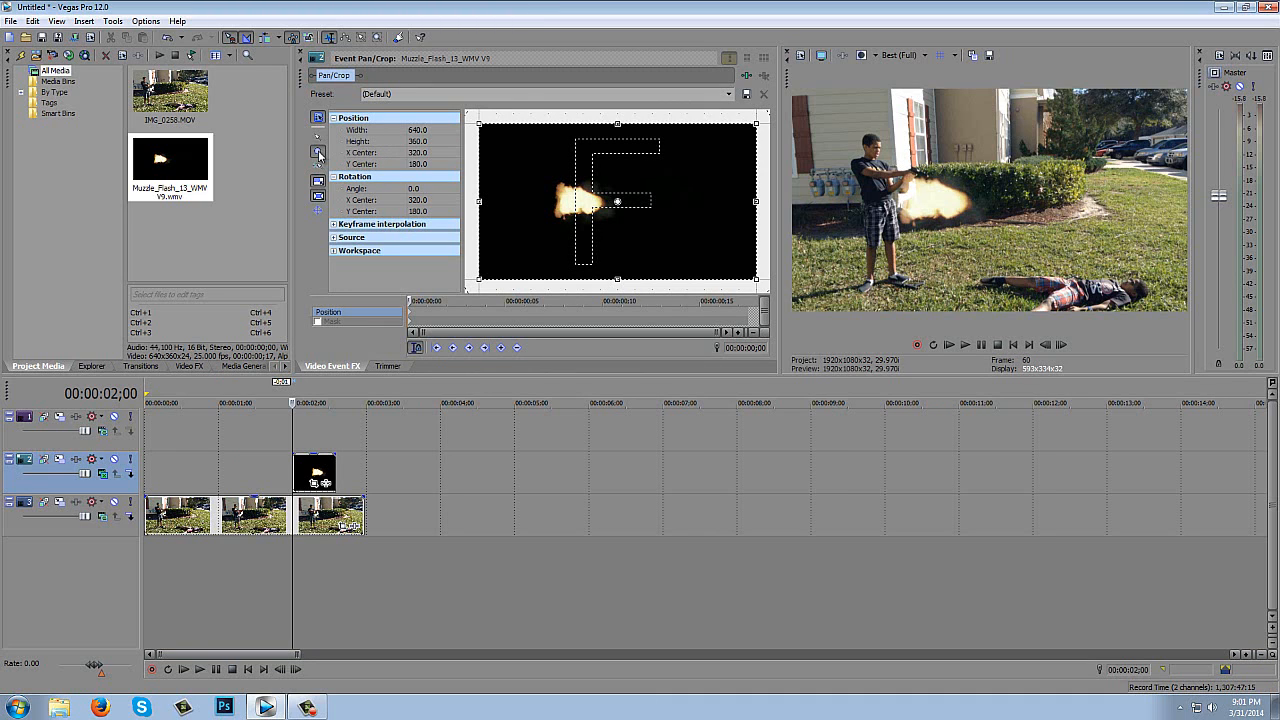
right_click(598, 167)
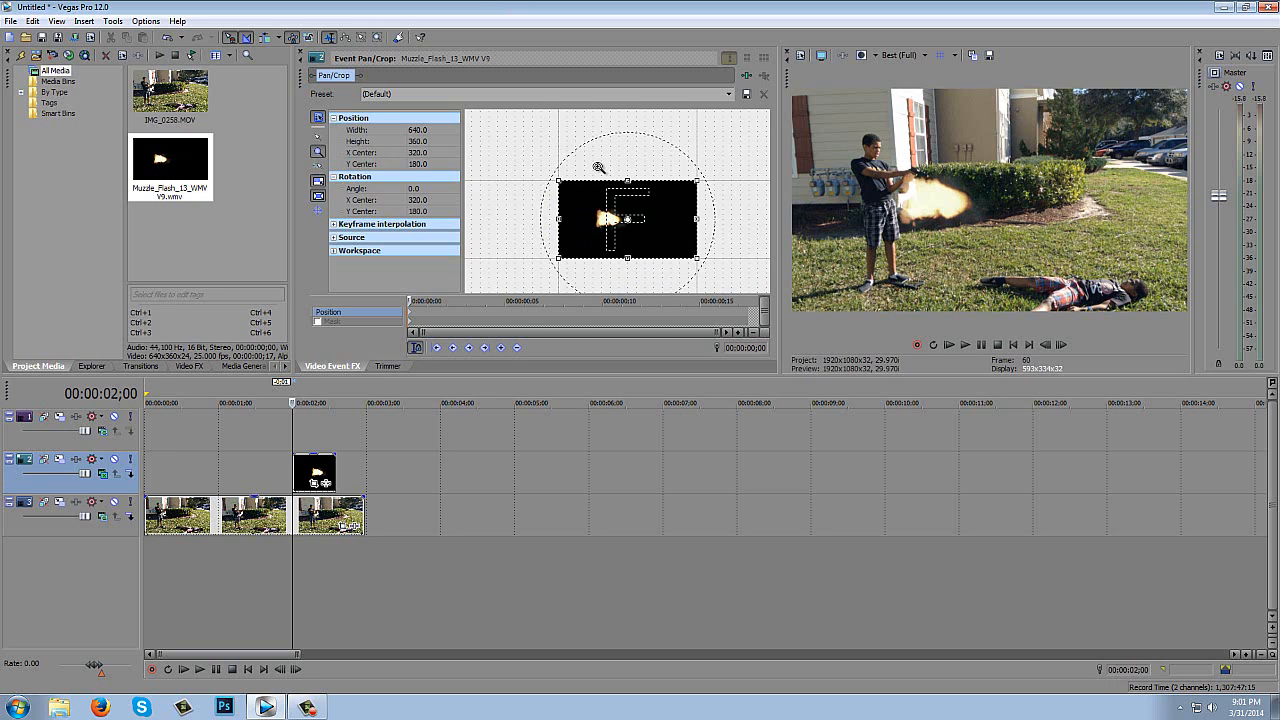
right_click(598, 167)
left_click(319, 135)
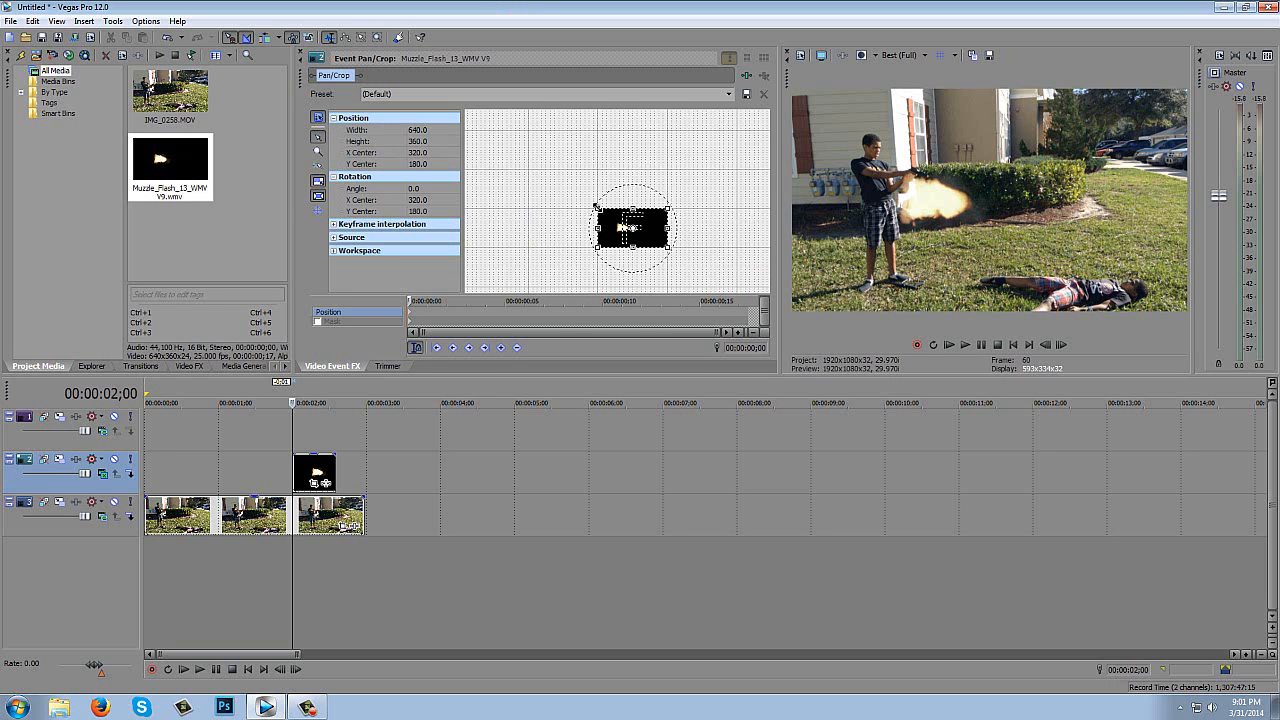
left_click_drag(598, 209, 600, 166)
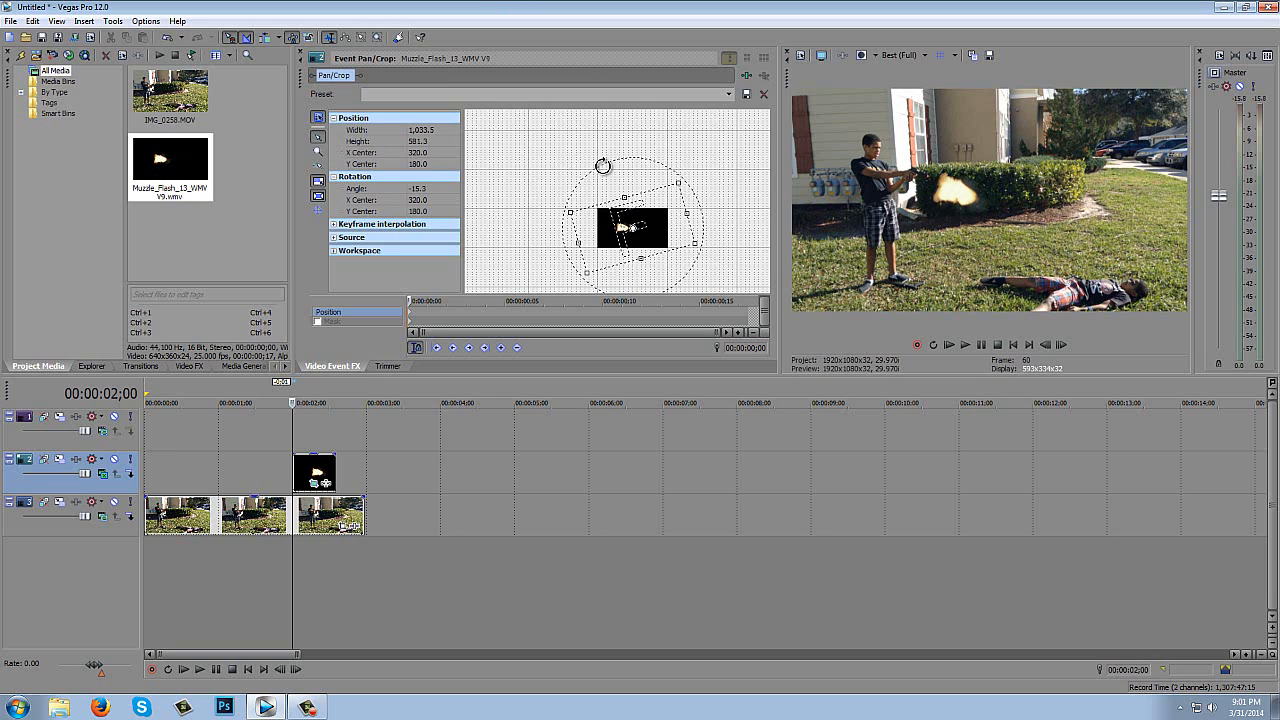
left_click_drag(676, 182, 686, 174)
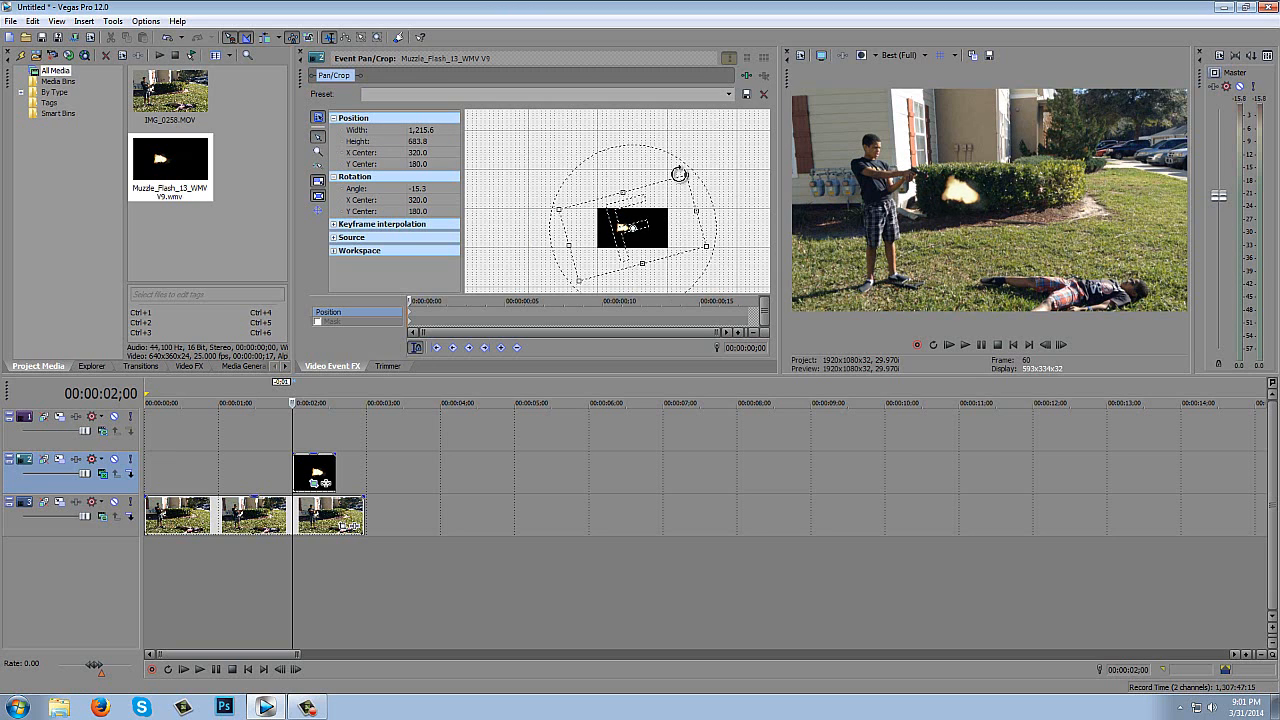
- Nudge the flash's pan/crop frame to X center 375.3 and Y center 192.3, bringing the flash toward the gun's muzzle
key("Left")
key("Left")
key("Left")
key("Left")
key("Left")
key("Left")
key("Left")
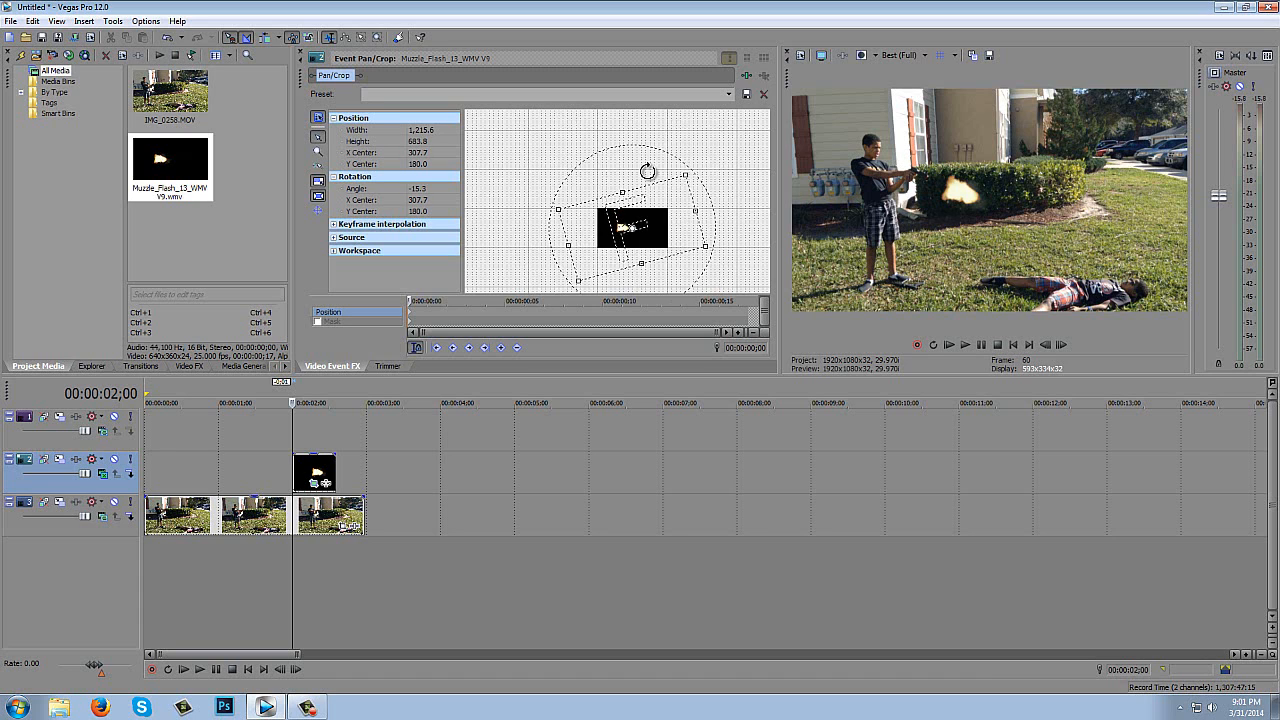
key("Up")
key("Up")
key("Right")
key("Right")
key("Right")
key("Right")
key("Right")
key("Right")
key("Right")
key("Right")
key("Right")
key("Right")
key("Right")
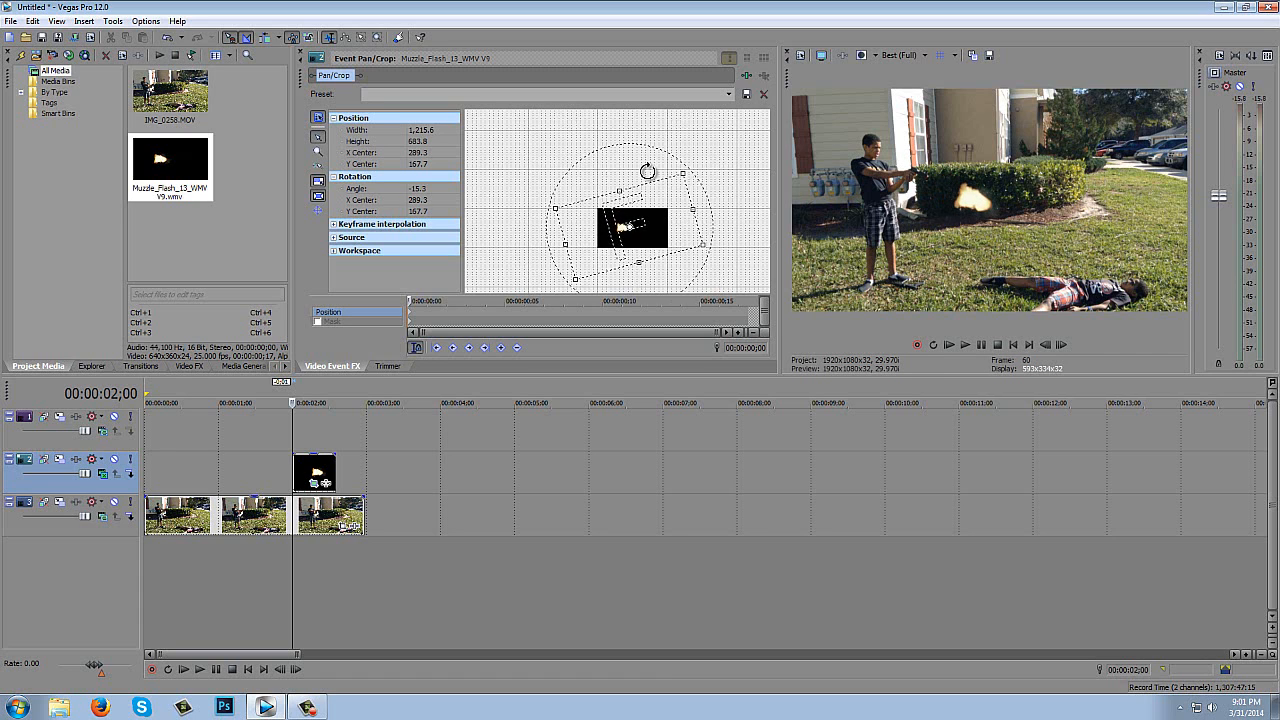
key("Right")
key("Right")
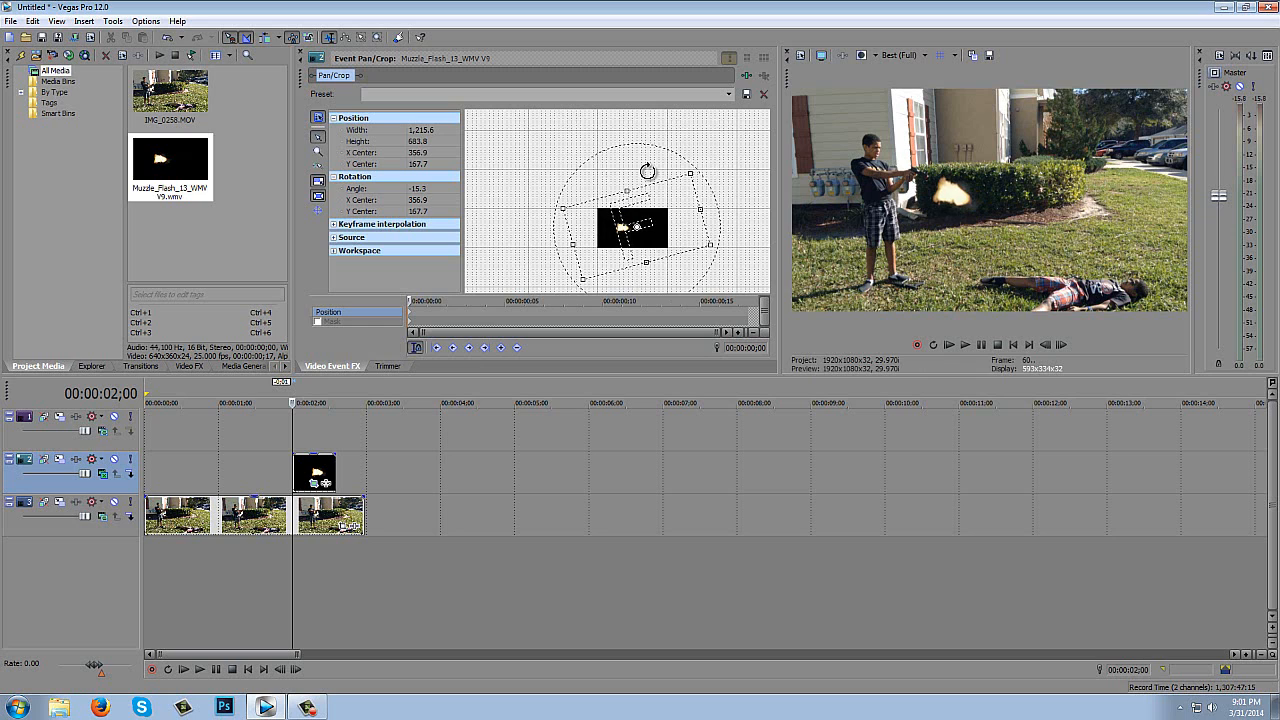
key("Down")
key("Down")
key("Down")
key("Right")
key("Right")
key("Right")
key("Right")
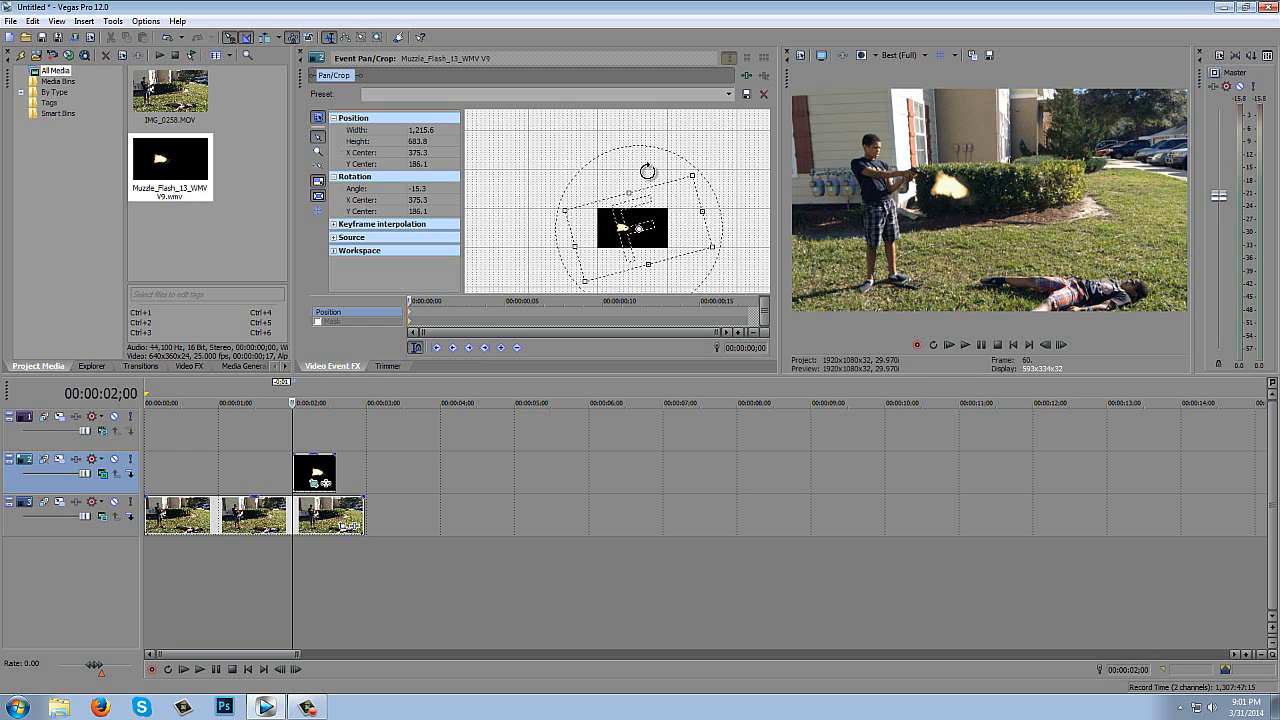
key("Down")
key("Left")
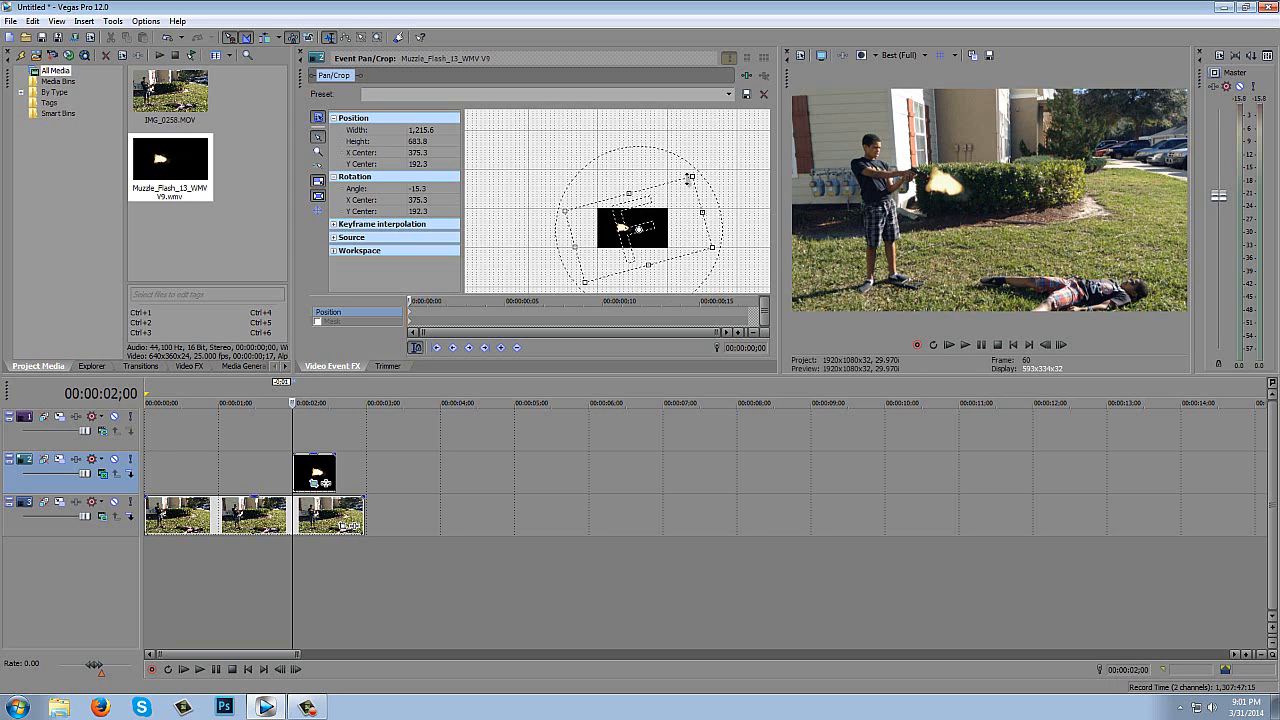
- Shrink the flash by enlarging its crop frame to about 1,375 × 773, and shift the frame to X center 406.1
left_click_drag(695, 177, 718, 167)
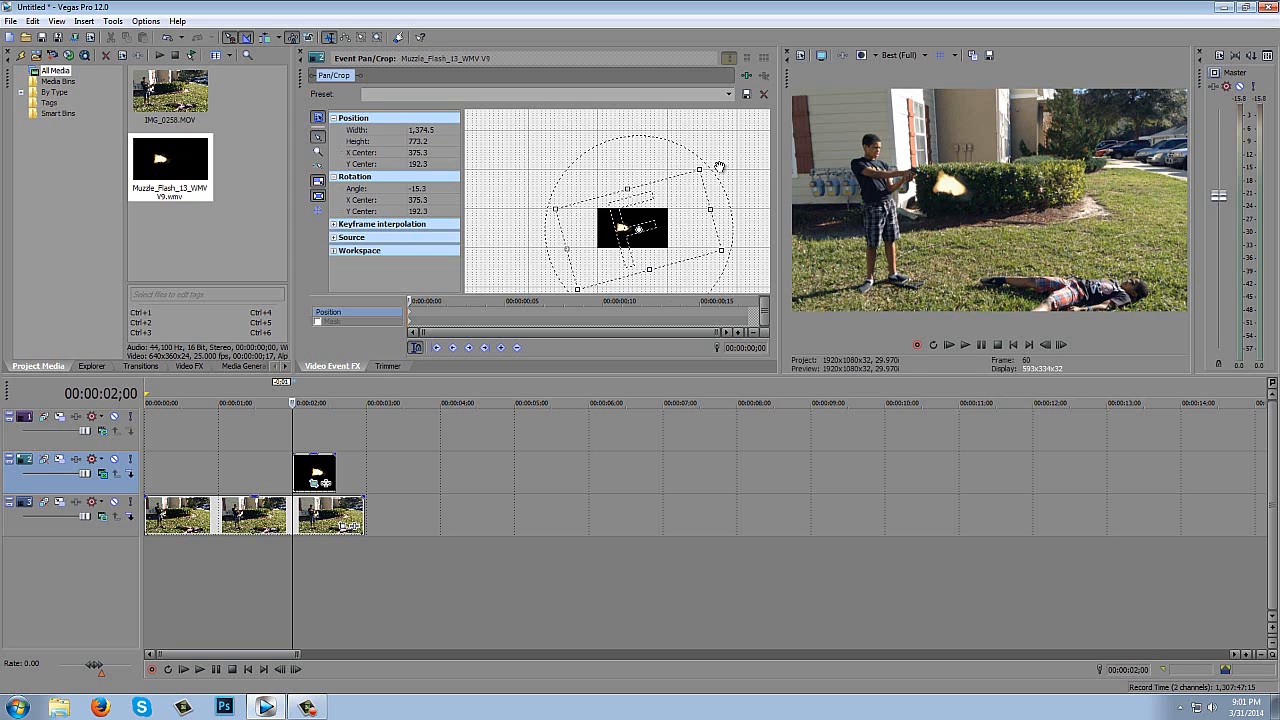
key("Right")
key("Right")
key("Right")
key("Right")
key("Right")
key("Right")
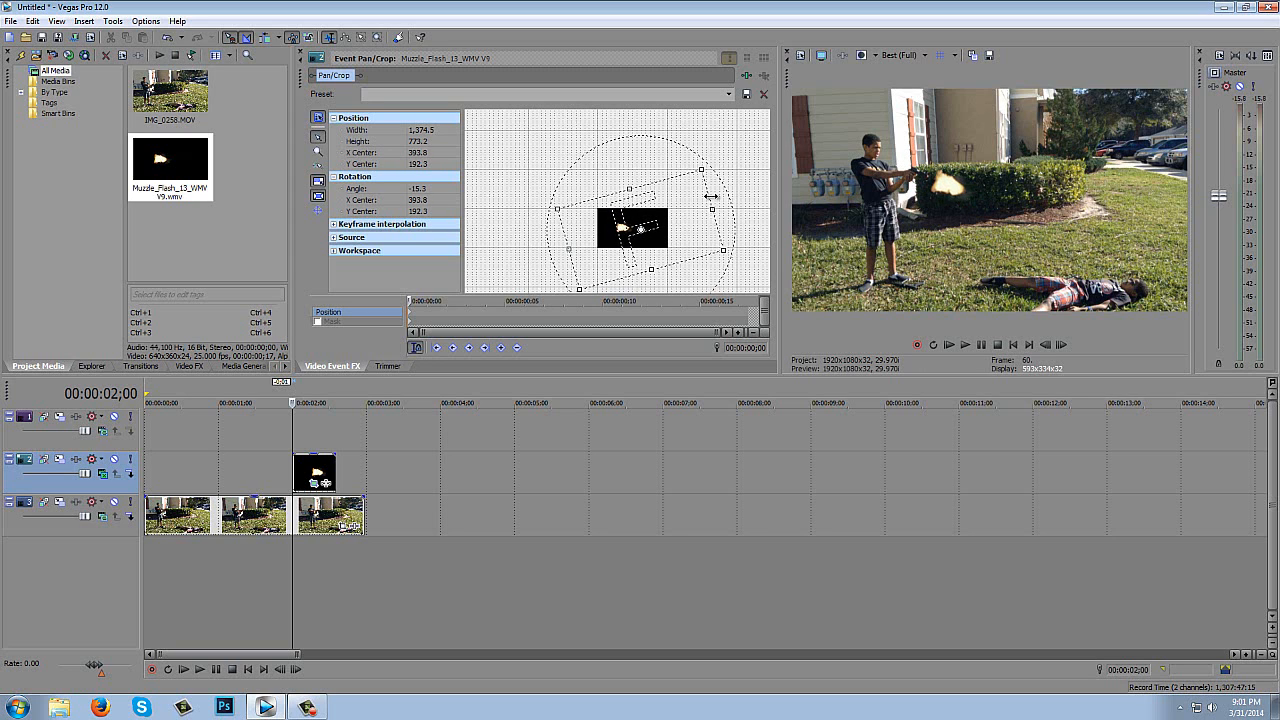
key("Left")
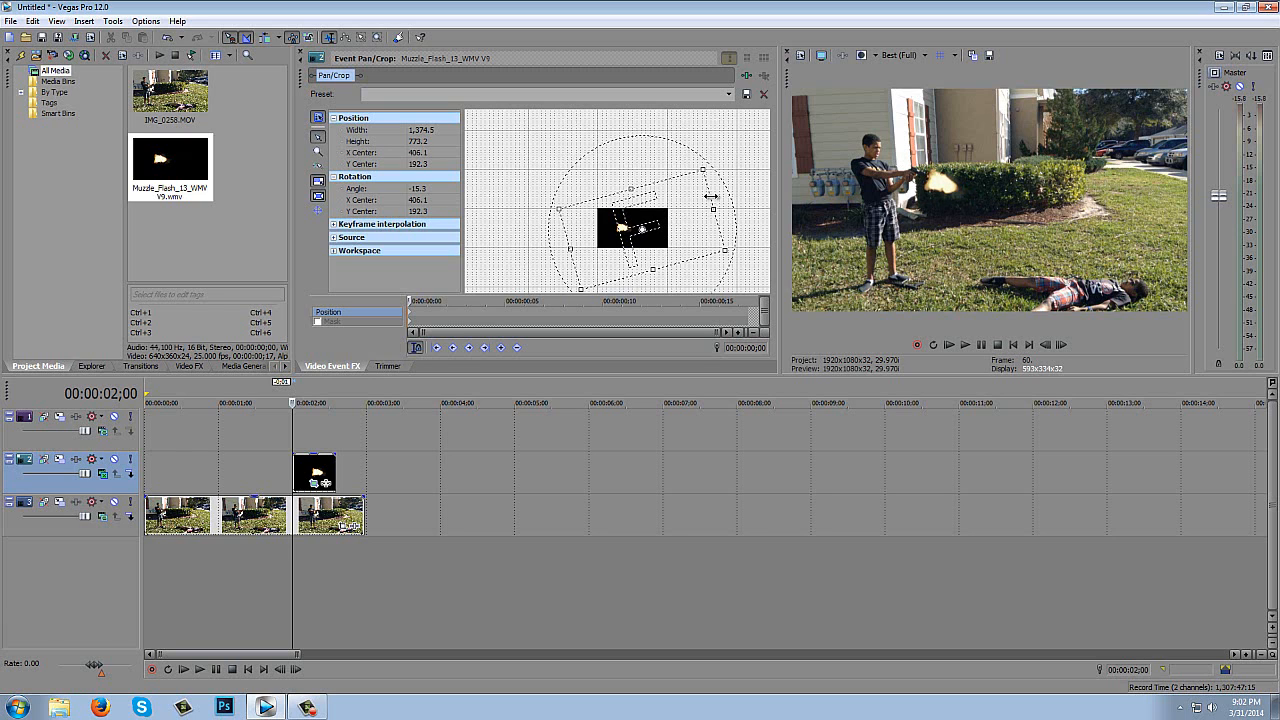
- Rotate the flash's crop frame to -20.0° and move its Y center to 180.0
left_click_drag(656, 163, 651, 162)
key("Up")
key("Up")
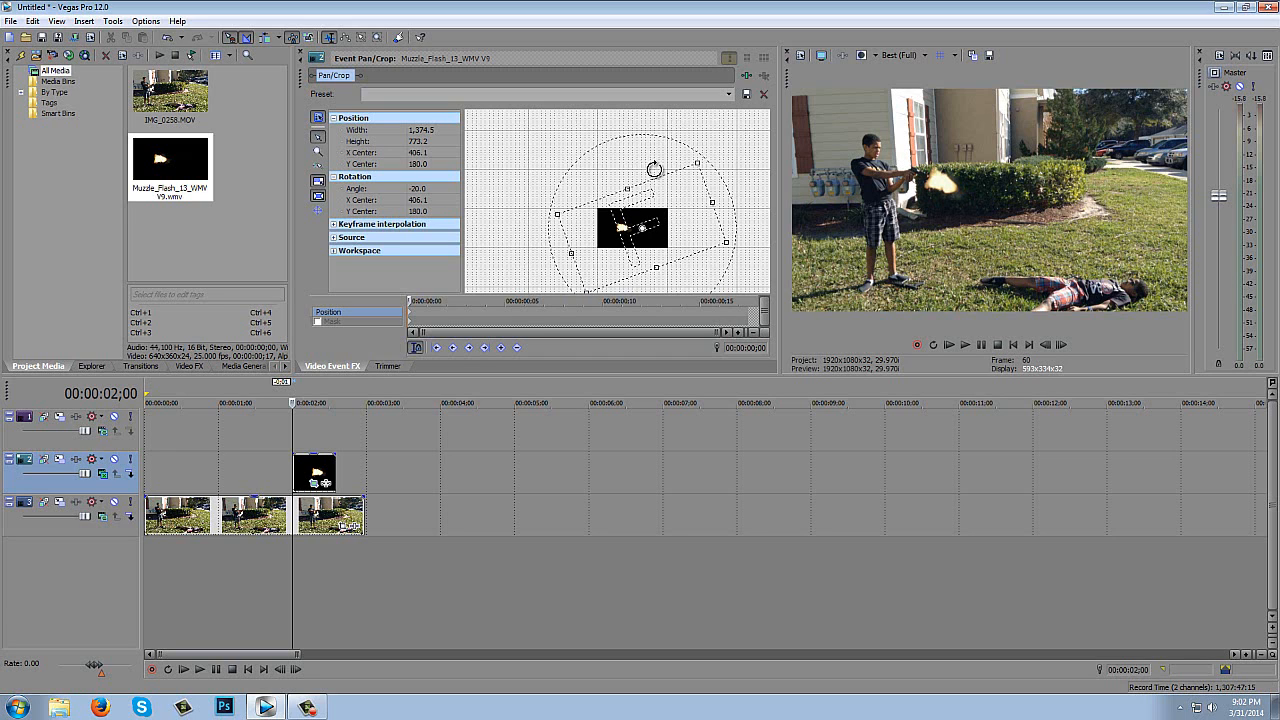
- Enlarge the flash's crop frame to about 1,499 × 843 and nudge its X center to 424.5
left_click_drag(699, 163, 705, 158)
key("Right")
key("Right")
key("Right")
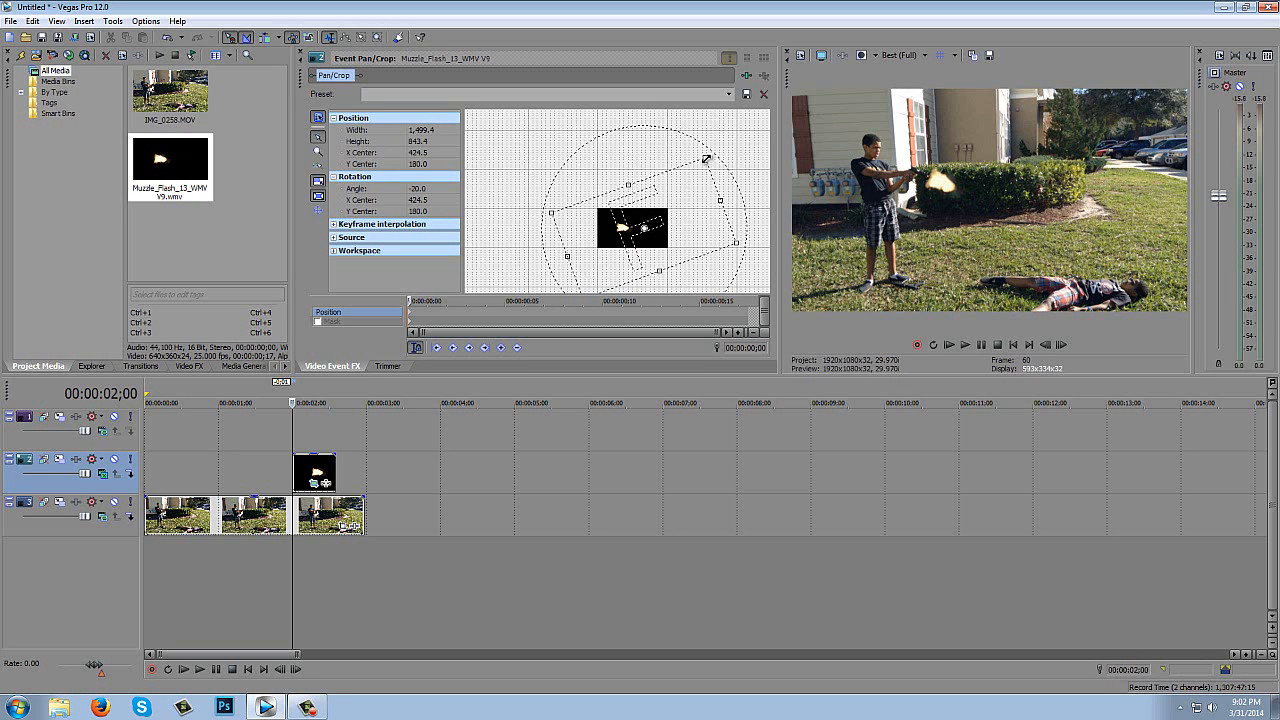
- Step frame by frame through the muzzle flash to 00:00:02;03 to check its alignment with the gun
left_click(1064, 345)
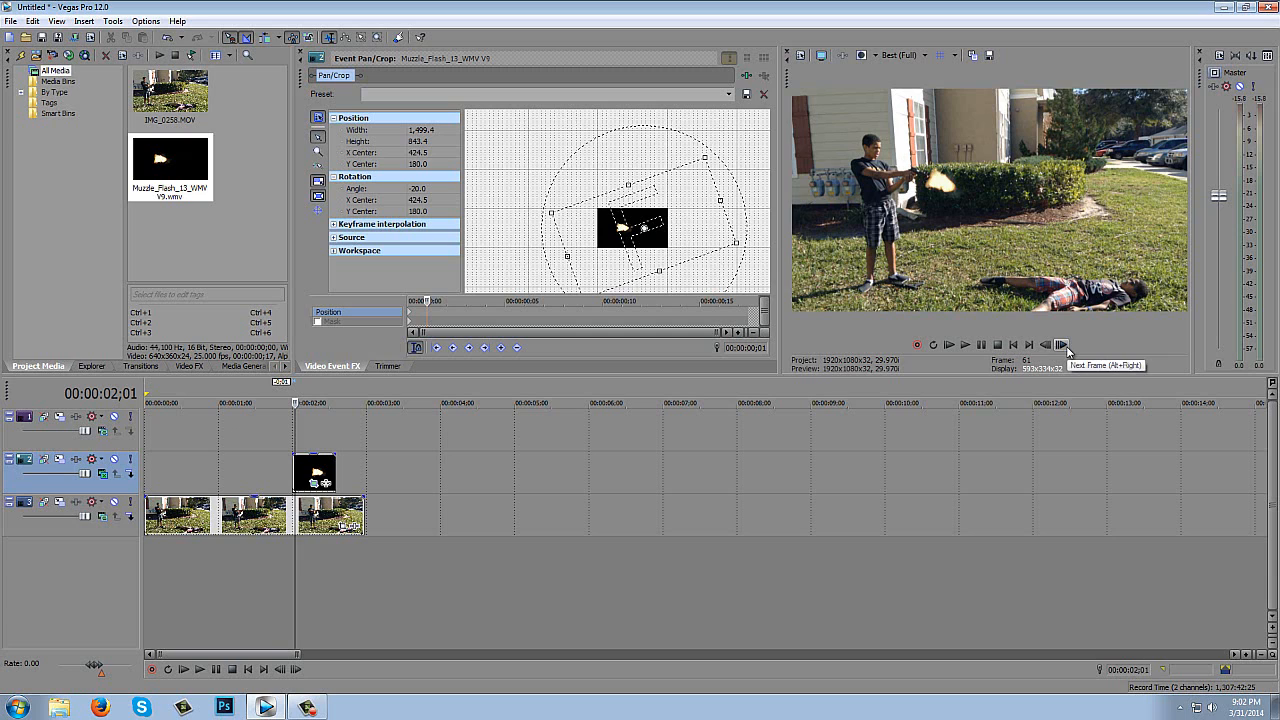
left_click(1064, 345)
left_click(1064, 345)
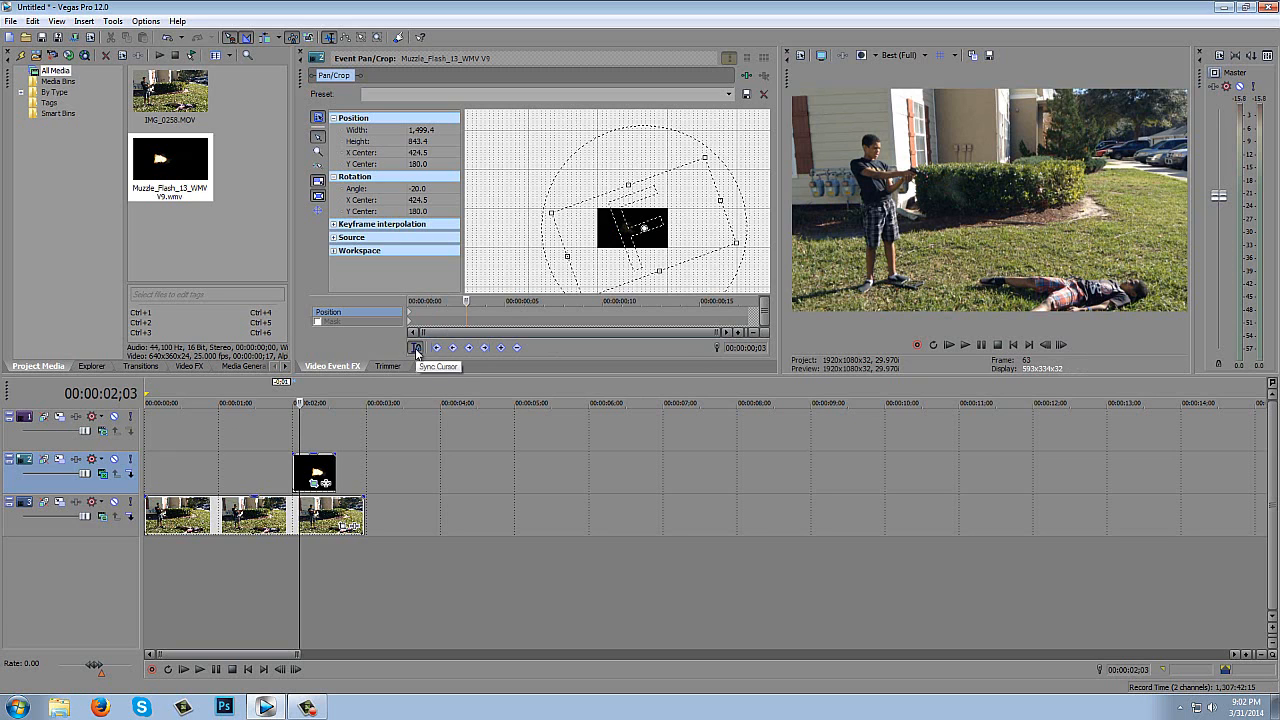
left_click(416, 348)
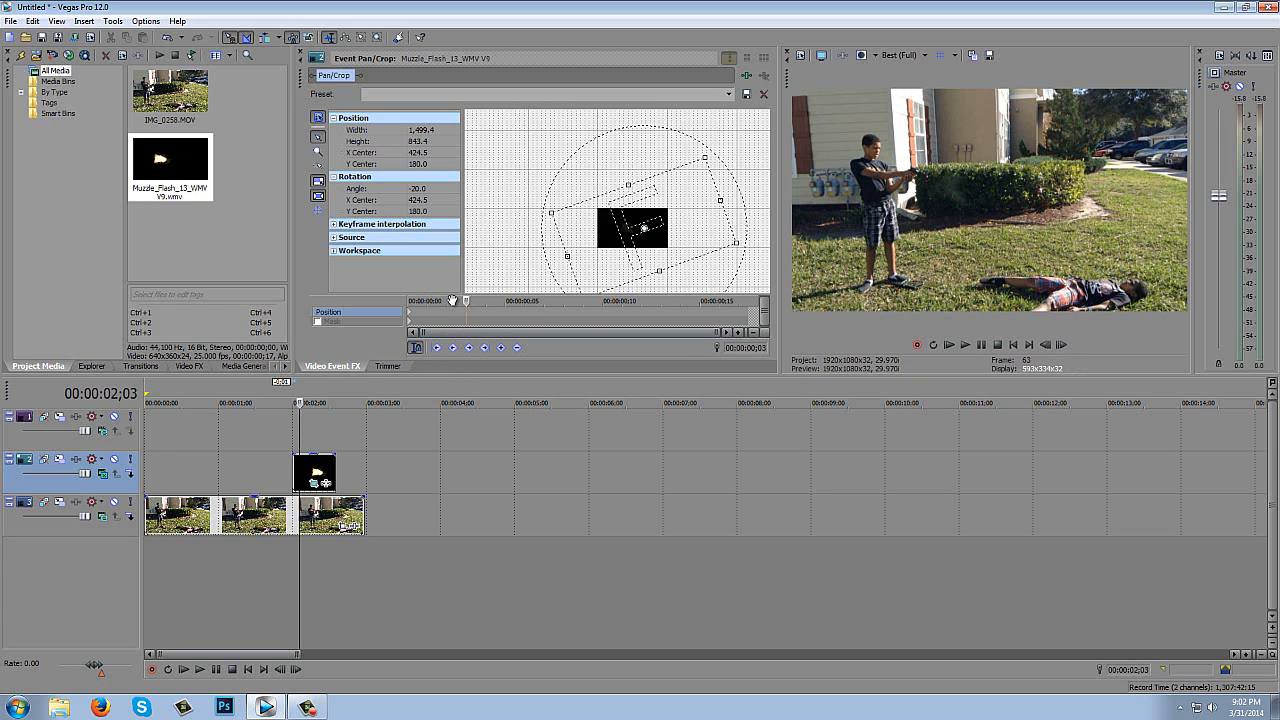
- Step back and forth frame by frame through the muzzle flash between 00:00:01;29 and 00:00:02;06 to examine its timing, stopping at 00:00:02;04
left_click(1056, 344)
left_click(1056, 344)
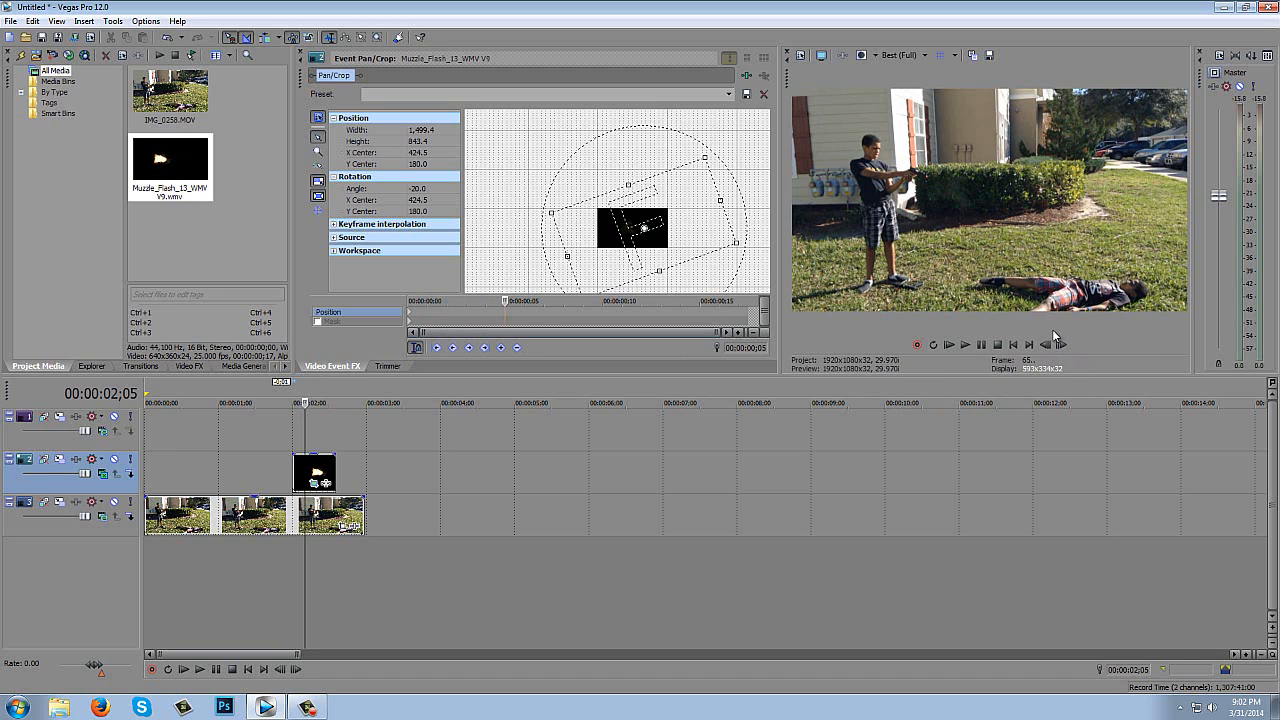
left_click(1062, 345)
left_click(1062, 345)
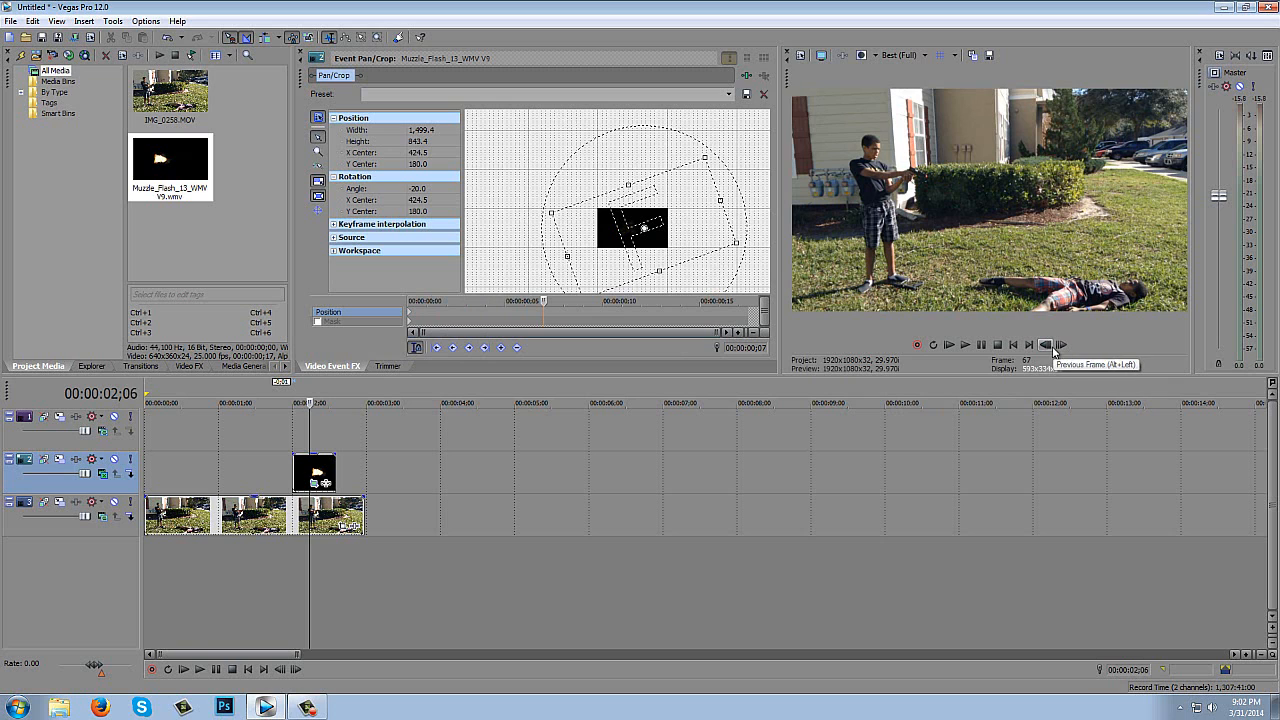
left_click(1048, 345)
left_click(1048, 345)
left_click(1048, 345)
left_click(1048, 345)
left_click(1048, 345)
left_click(1048, 345)
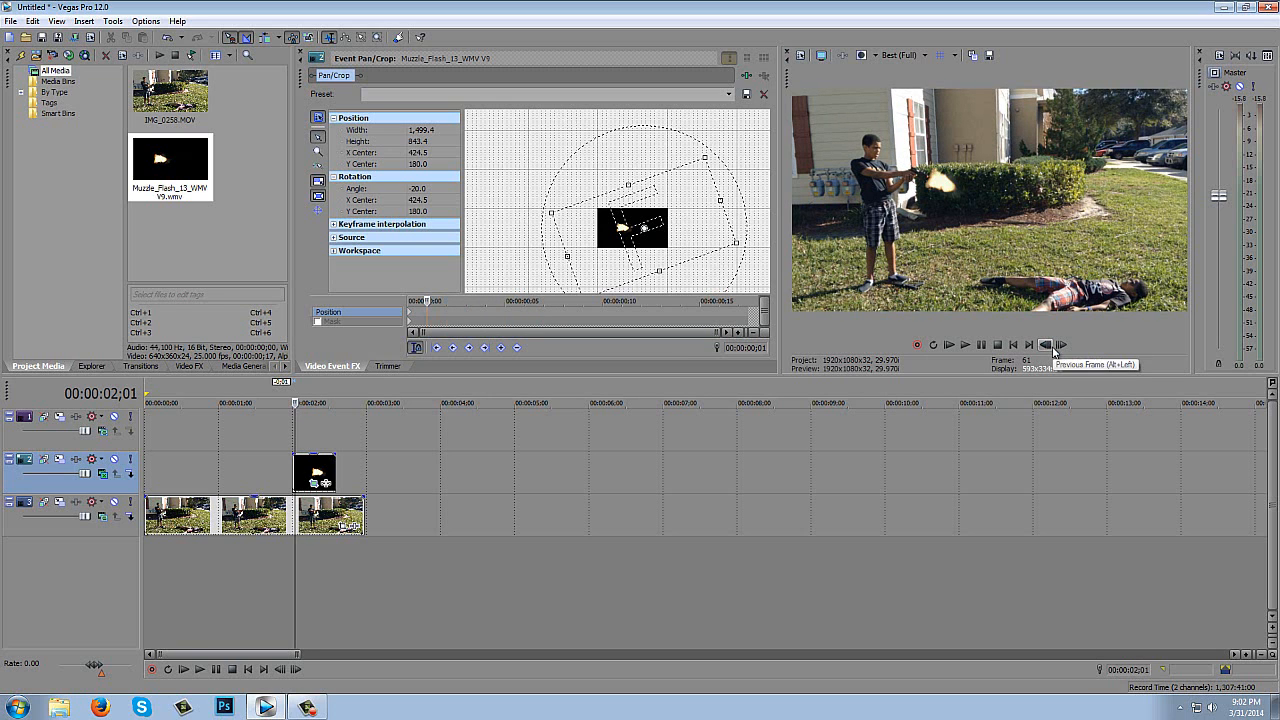
left_click(1048, 345)
left_click(1062, 345)
left_click(1062, 345)
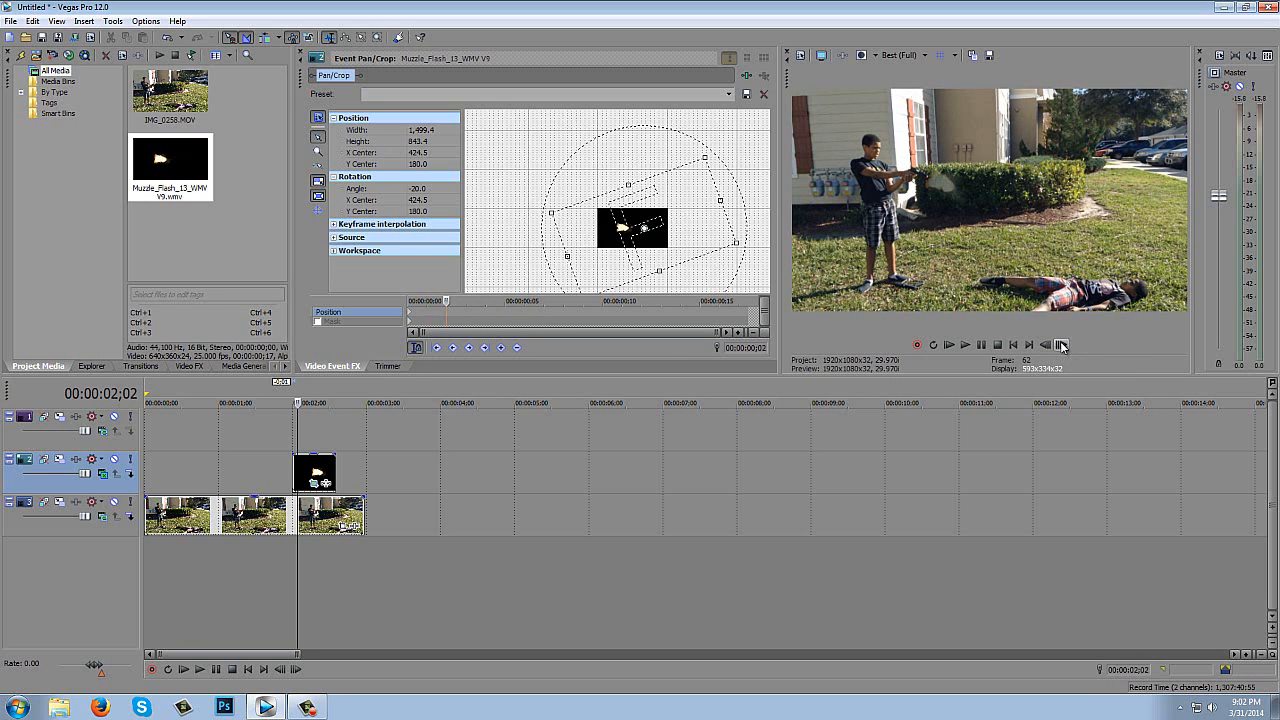
left_click(1050, 345)
left_click(1050, 345)
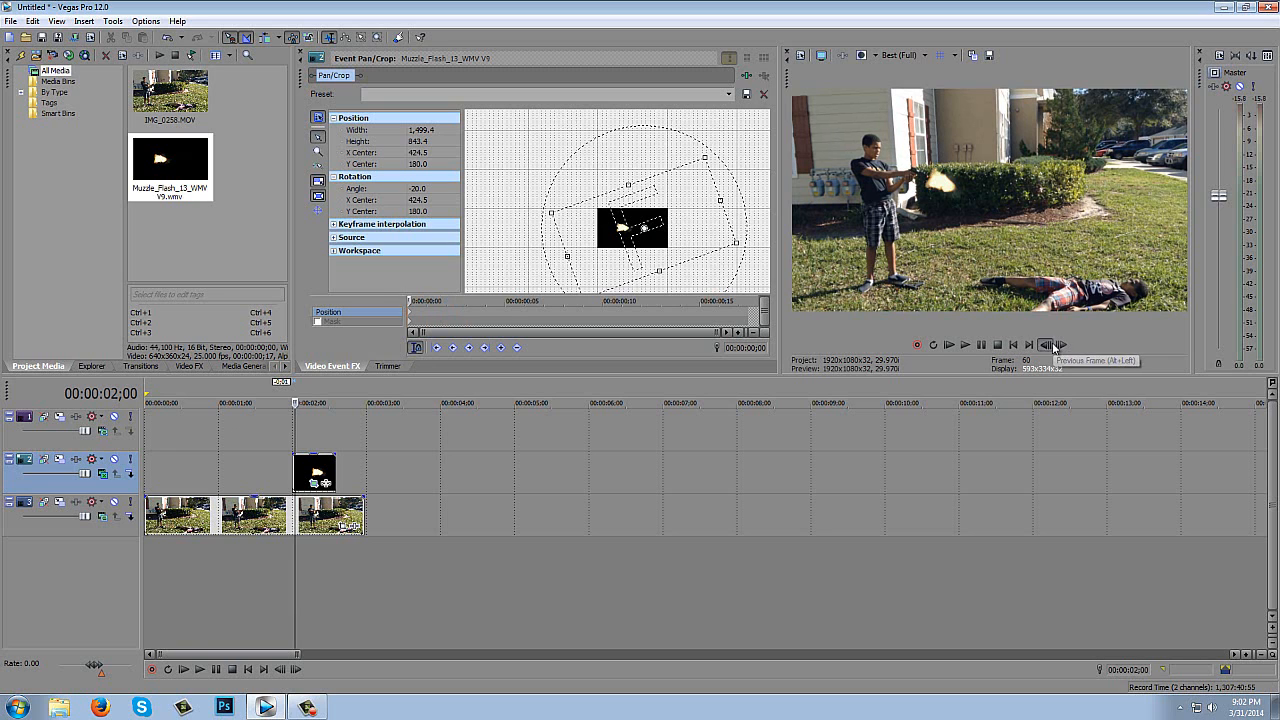
left_click(1052, 345)
left_click(1052, 345)
left_click(1060, 345)
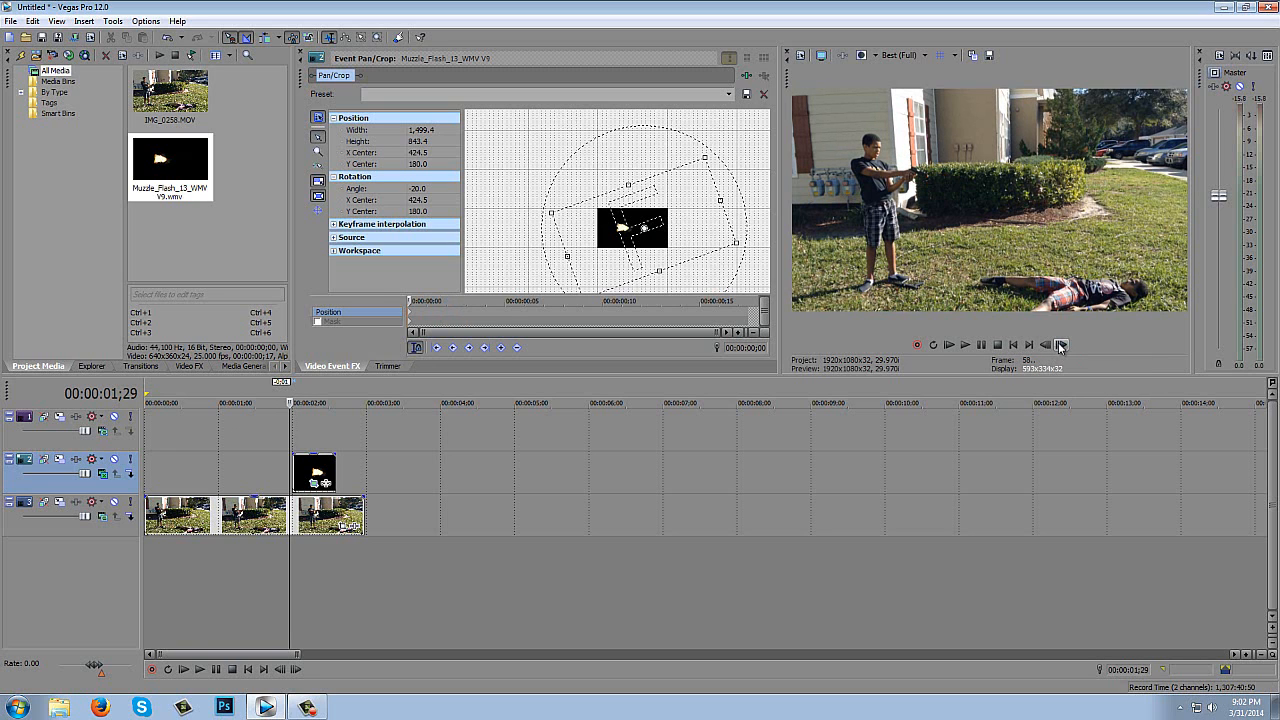
left_click(1061, 345)
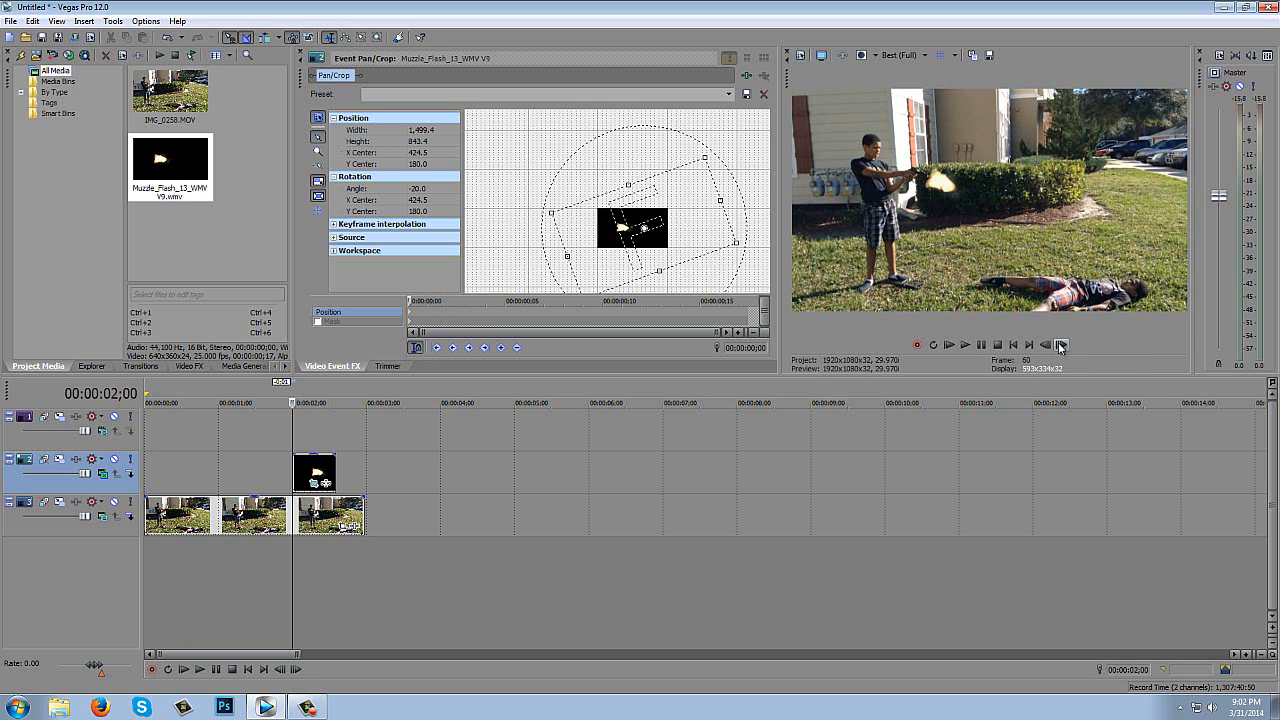
left_click(1061, 345)
left_click(1061, 345)
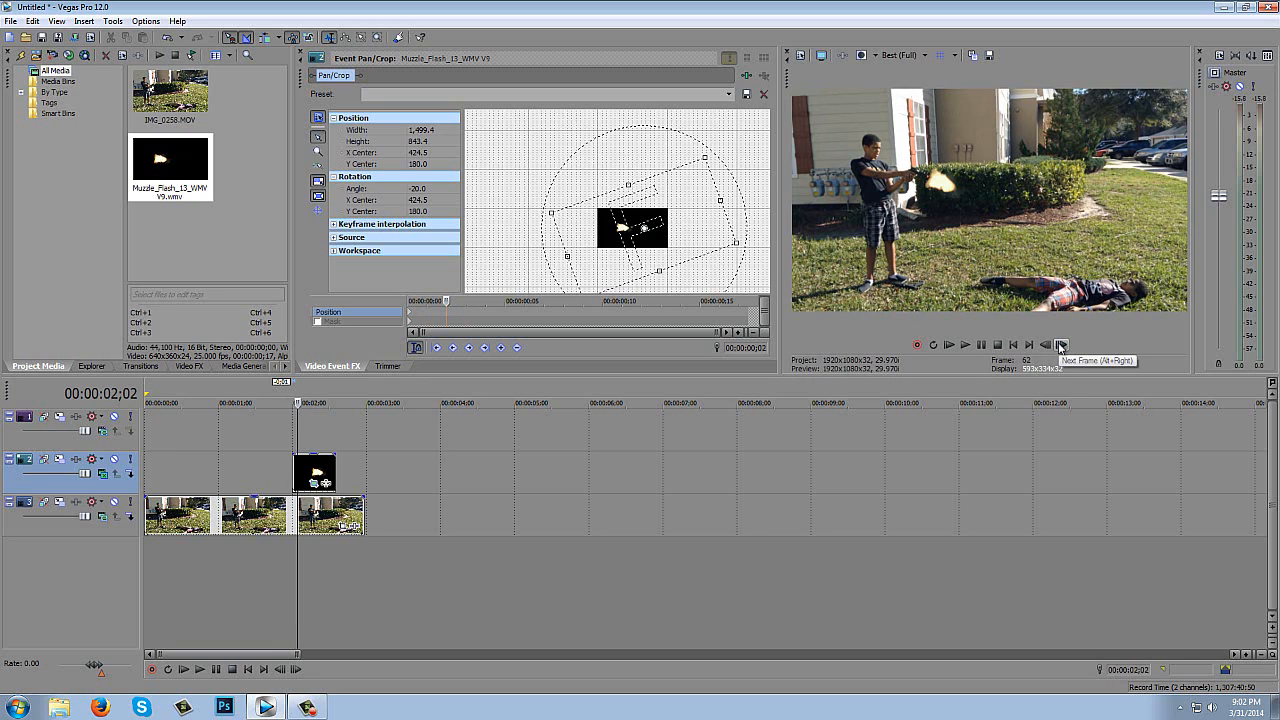
left_click(1061, 345)
left_click(1061, 345)
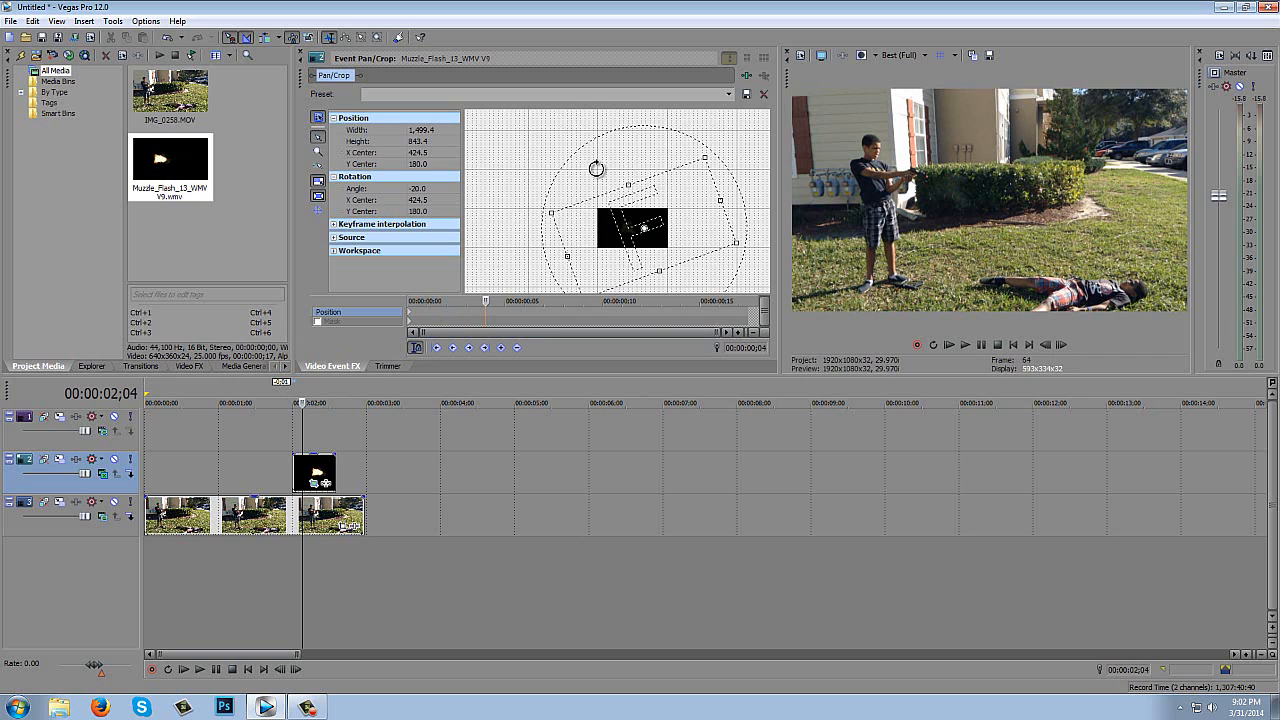
left_click(9, 37)
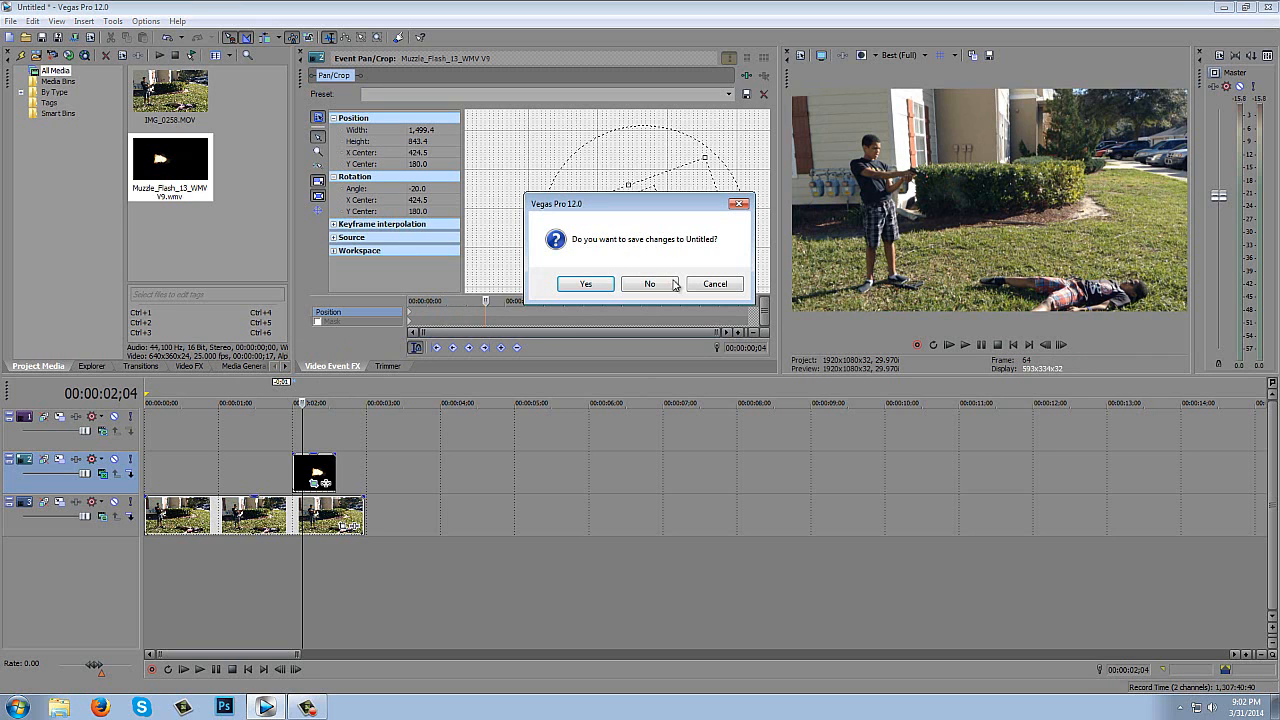
left_click(706, 284)
left_click(10, 21)
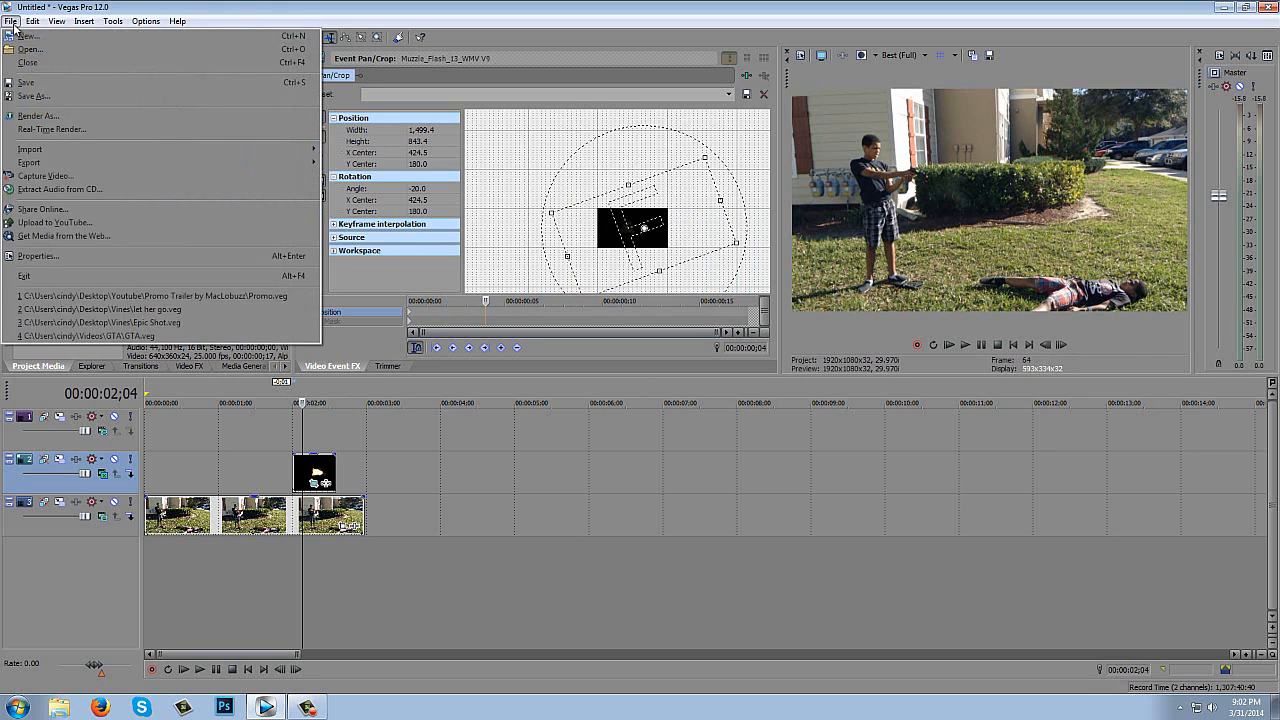
left_click(57, 21)
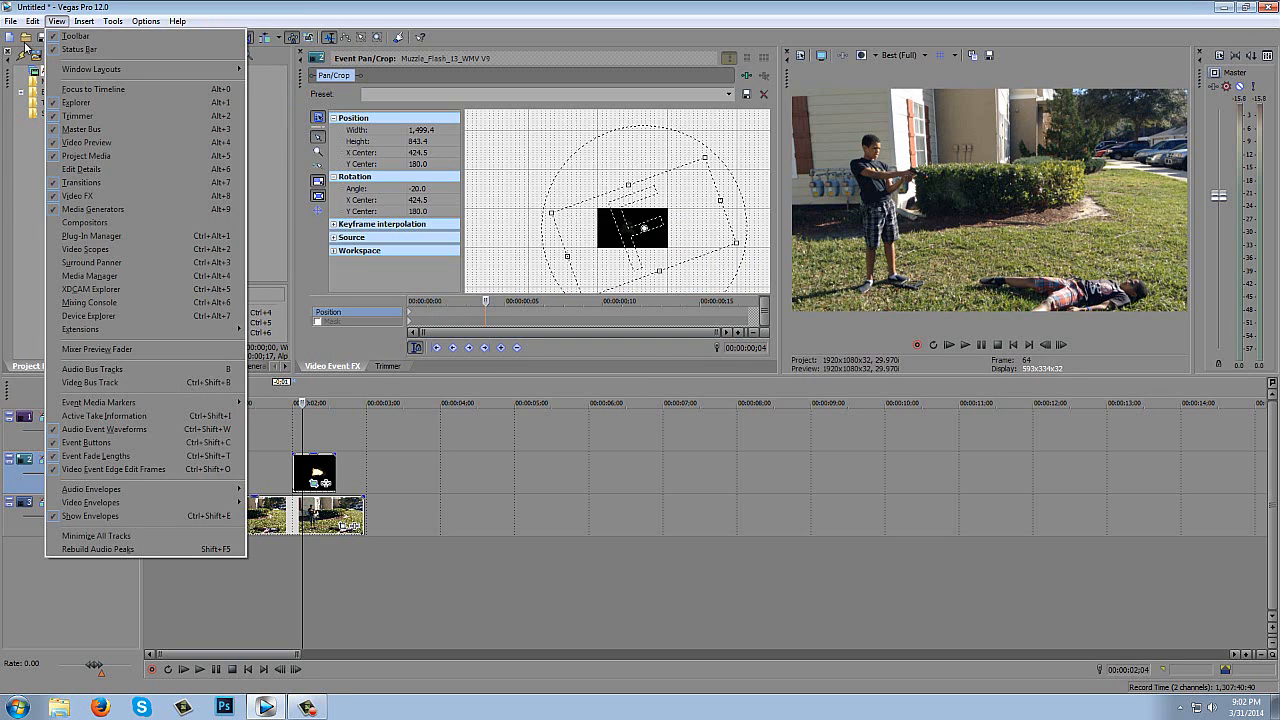
- Import Blood_Burst_06_WMV V9 from the Blood folder of Action Essentials 2 Pack 2 into the project media
left_click(33, 58)
left_click(33, 55)
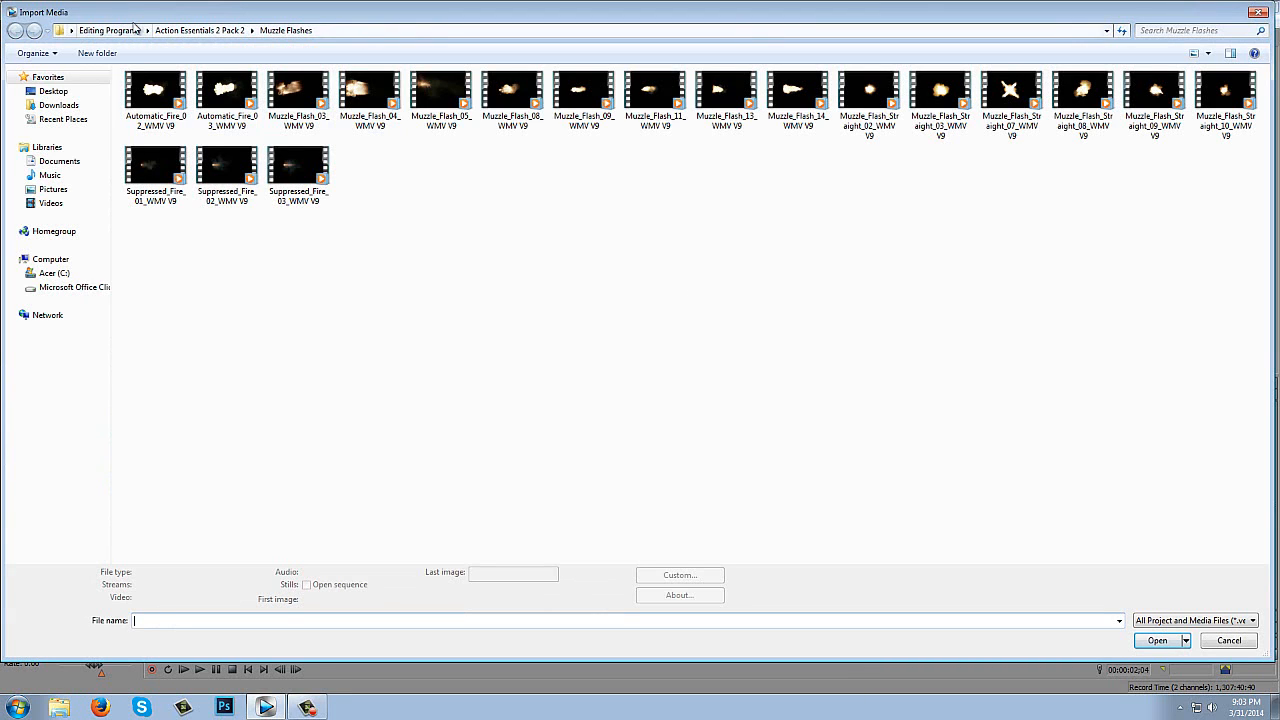
left_click(187, 31)
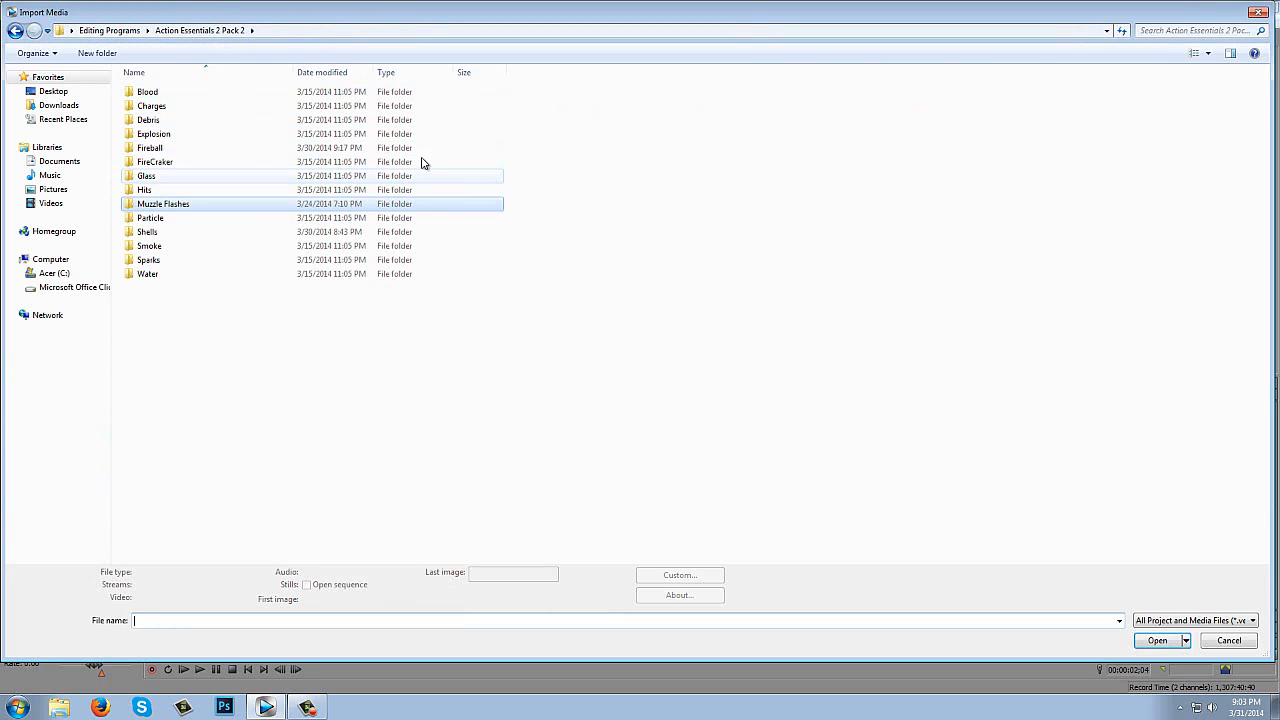
double_click(280, 92)
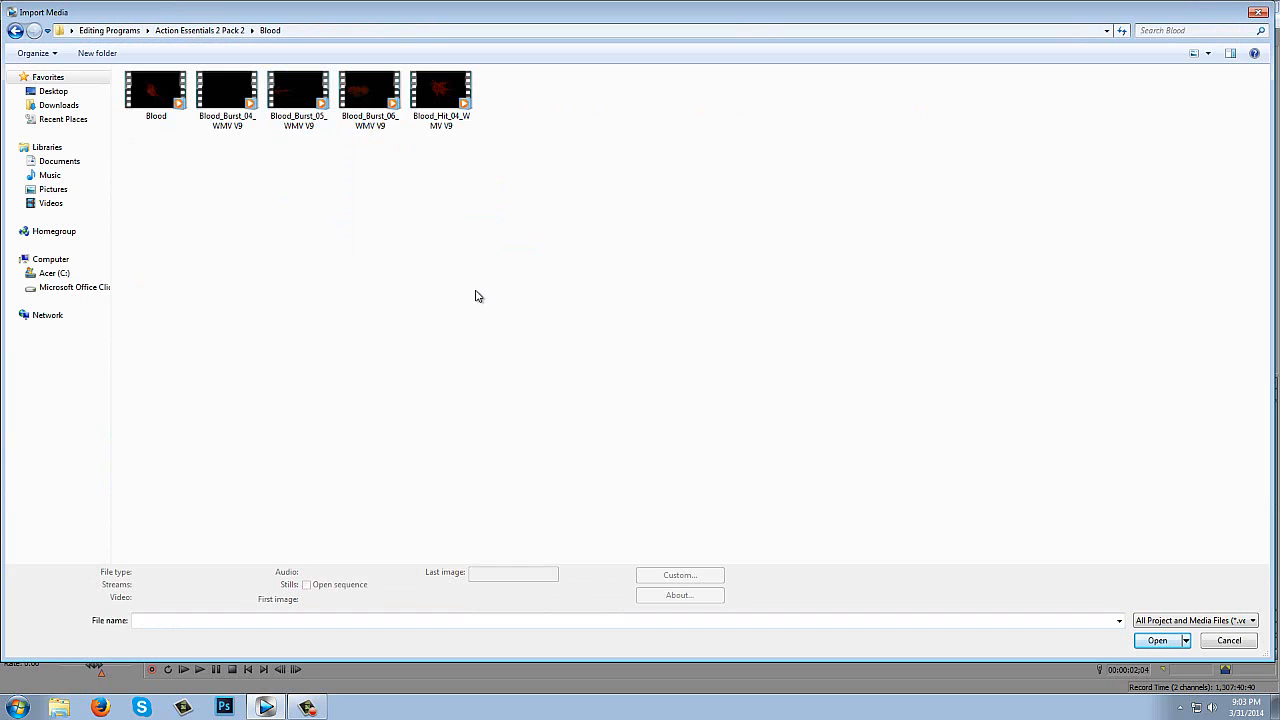
left_click(368, 95)
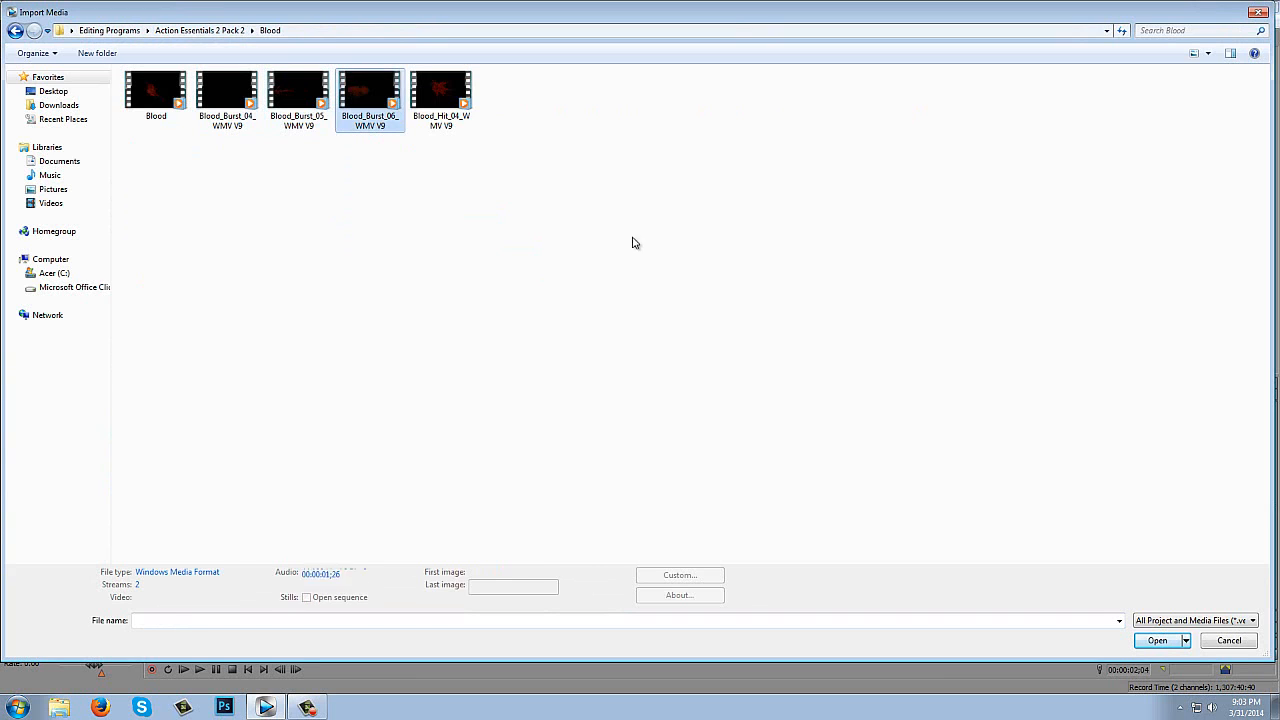
left_click(1157, 640)
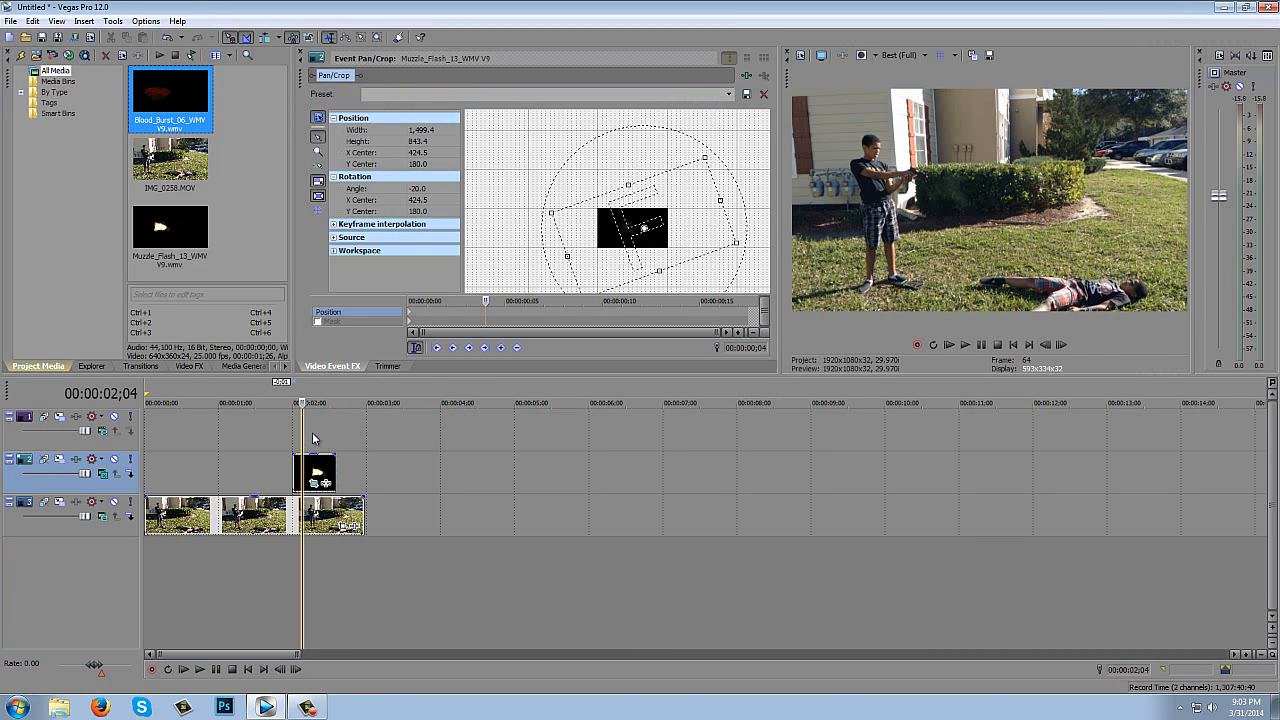
- Place the blood burst clip on the empty first track at 00:00:02;04 and delete the audio track that comes with it
left_click_drag(312, 438, 306, 428)
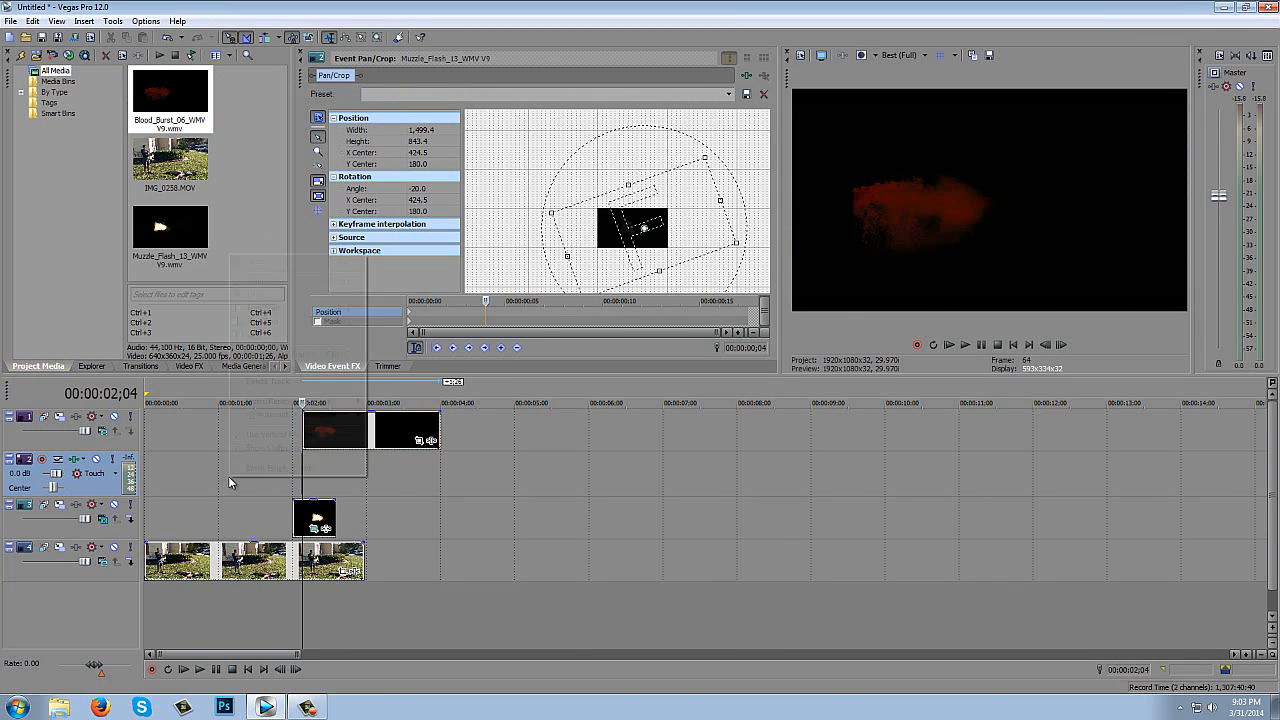
right_click(228, 476)
left_click(225, 468)
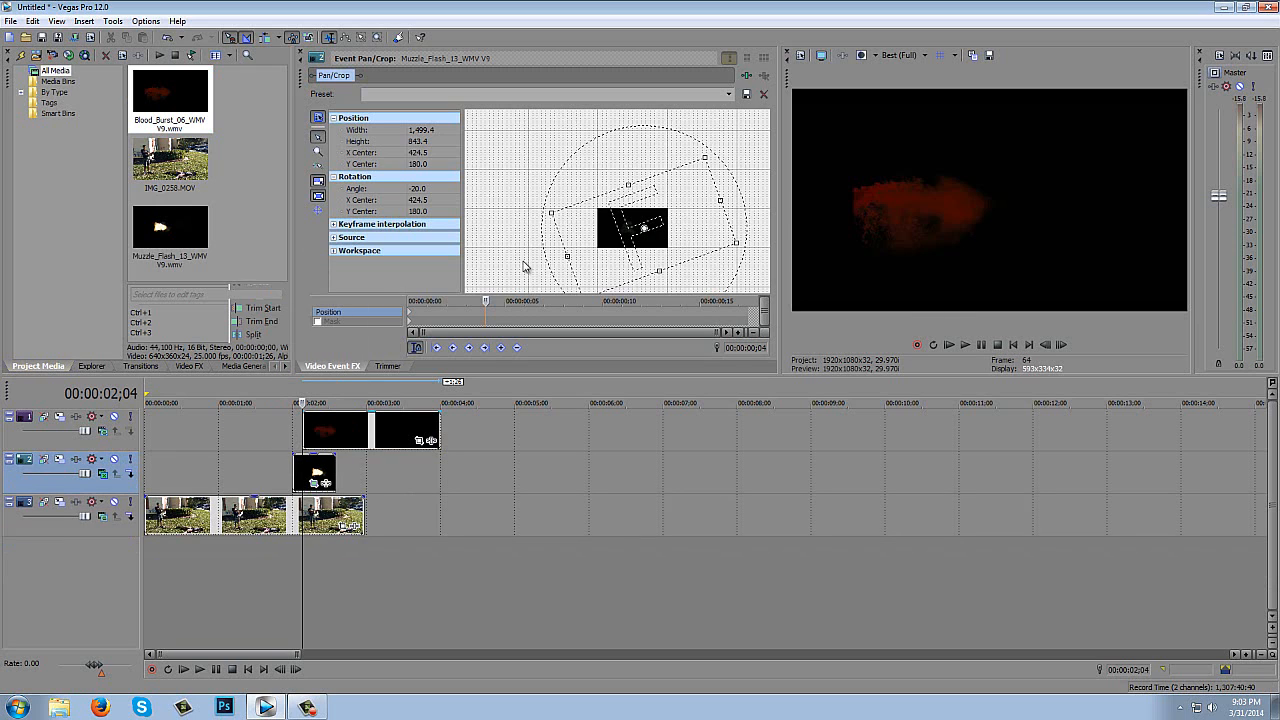
- Try Screen compositing on the blood burst's track, and settle on the Add mode
left_click(101, 432)
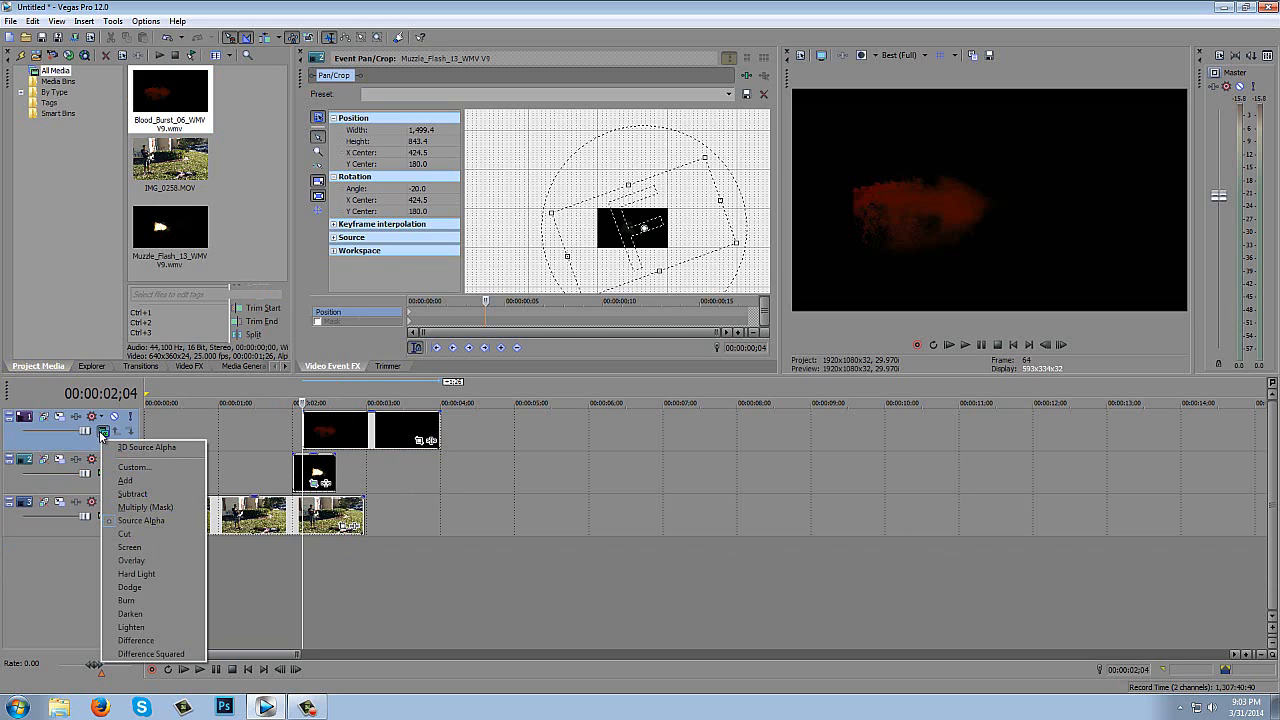
left_click(131, 550)
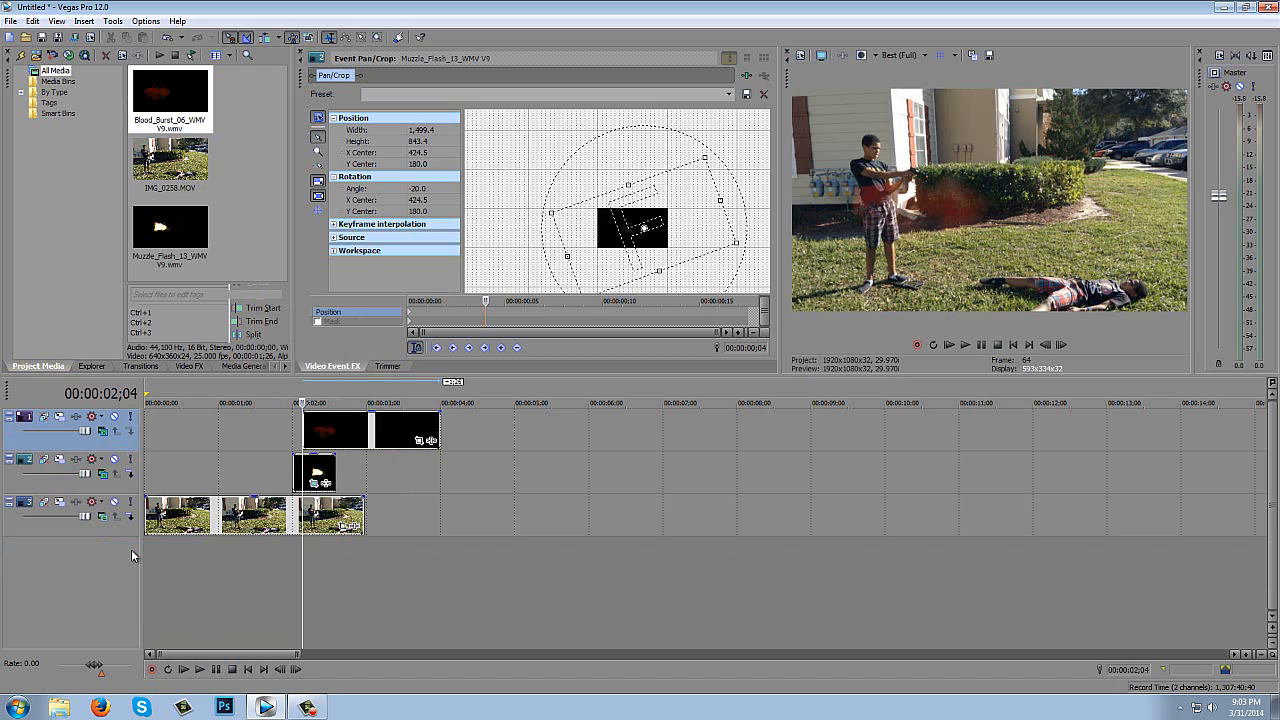
left_click(102, 431)
left_click(125, 481)
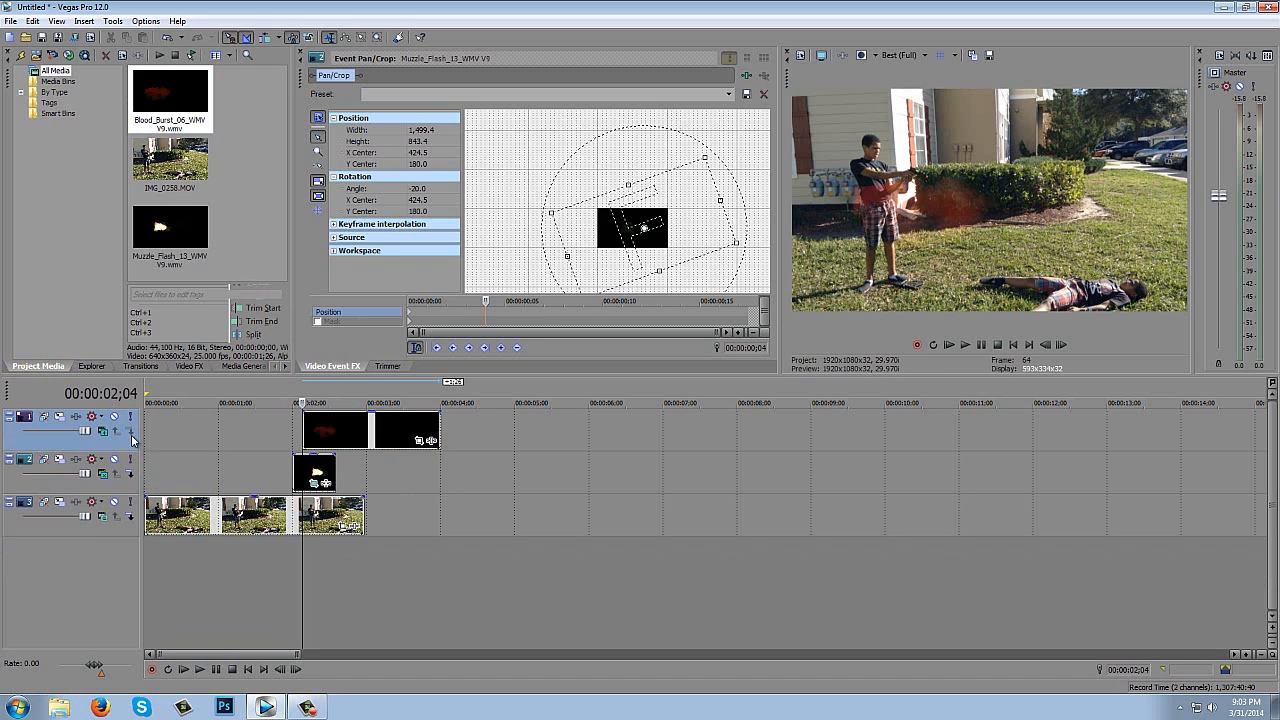
- Shrink the blood burst by enlarging its Pan/Crop frame to about 1,366 × 768
left_click(420, 441)
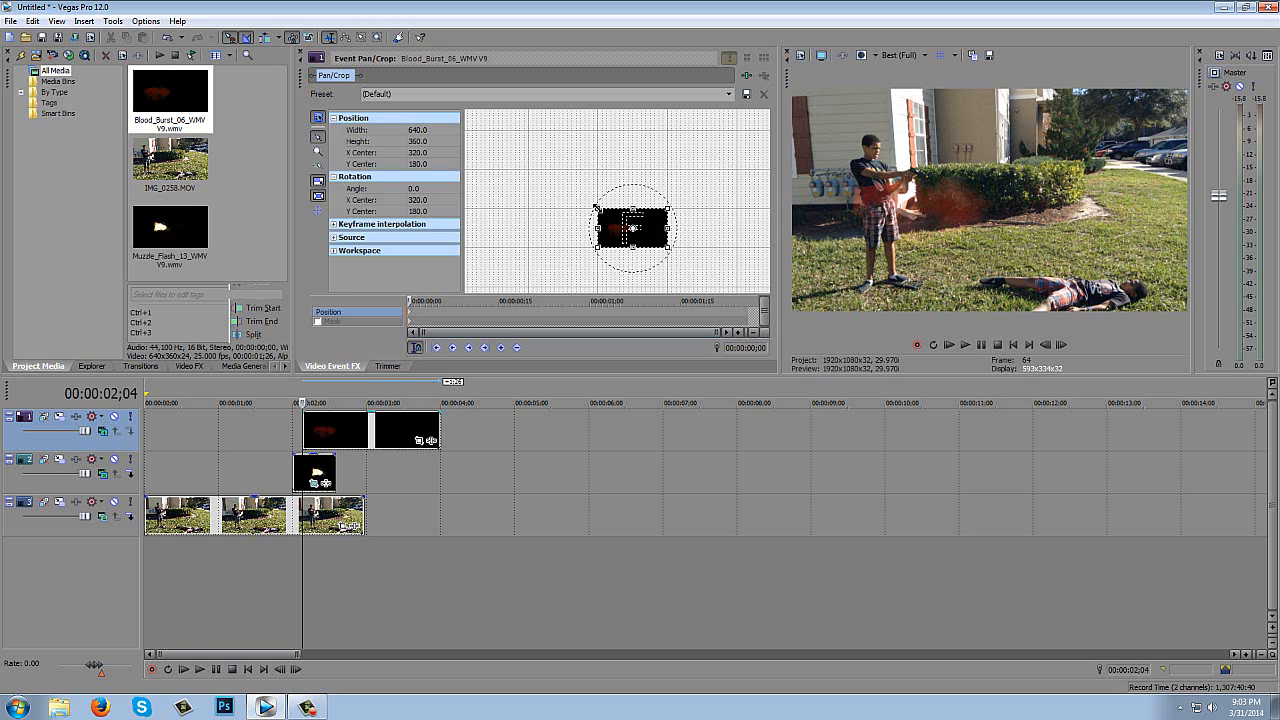
left_click_drag(595, 207, 560, 183)
left_click(623, 157)
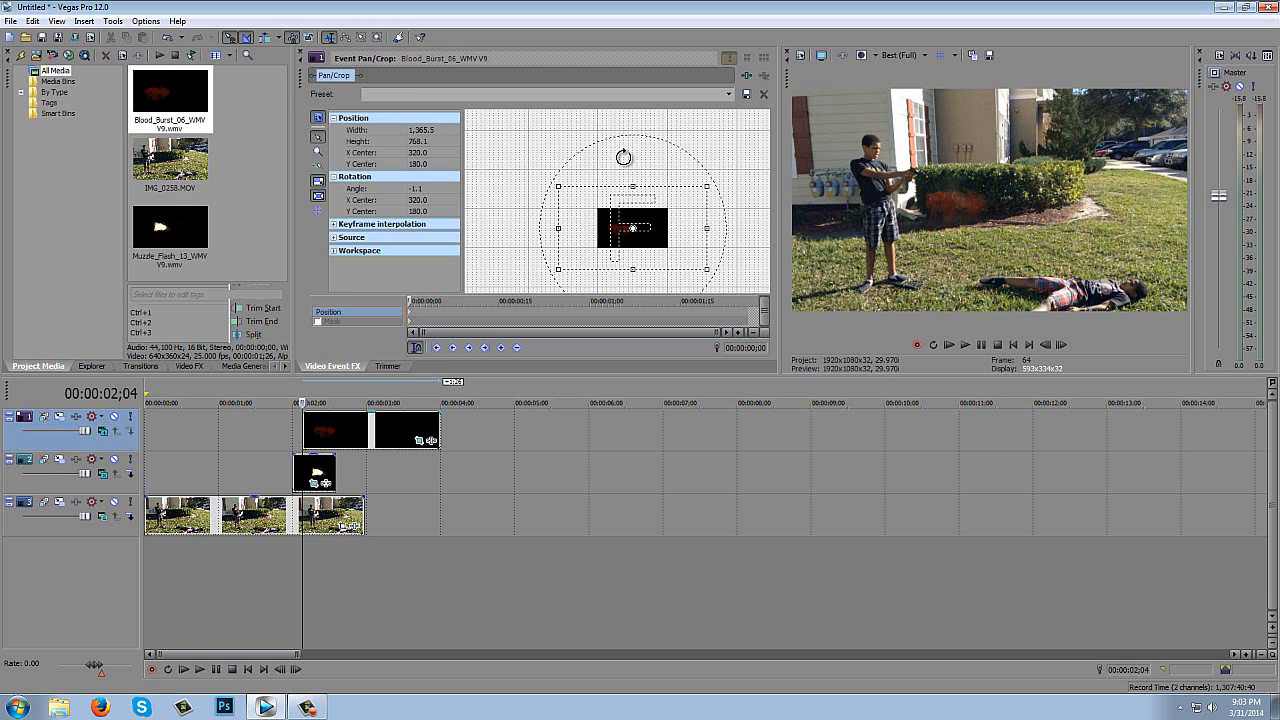
- Rotate the blood burst's crop frame to 119.3° and move its center to X 516.8, Y 7.8, placing the blood over the person on the ground
left_click_drag(623, 157, 674, 254)
mouse_move(656, 212)
left_mouse_down()
mouse_move(645, 193)
mouse_move(617, 207)
mouse_move(634, 219)
left_mouse_up()
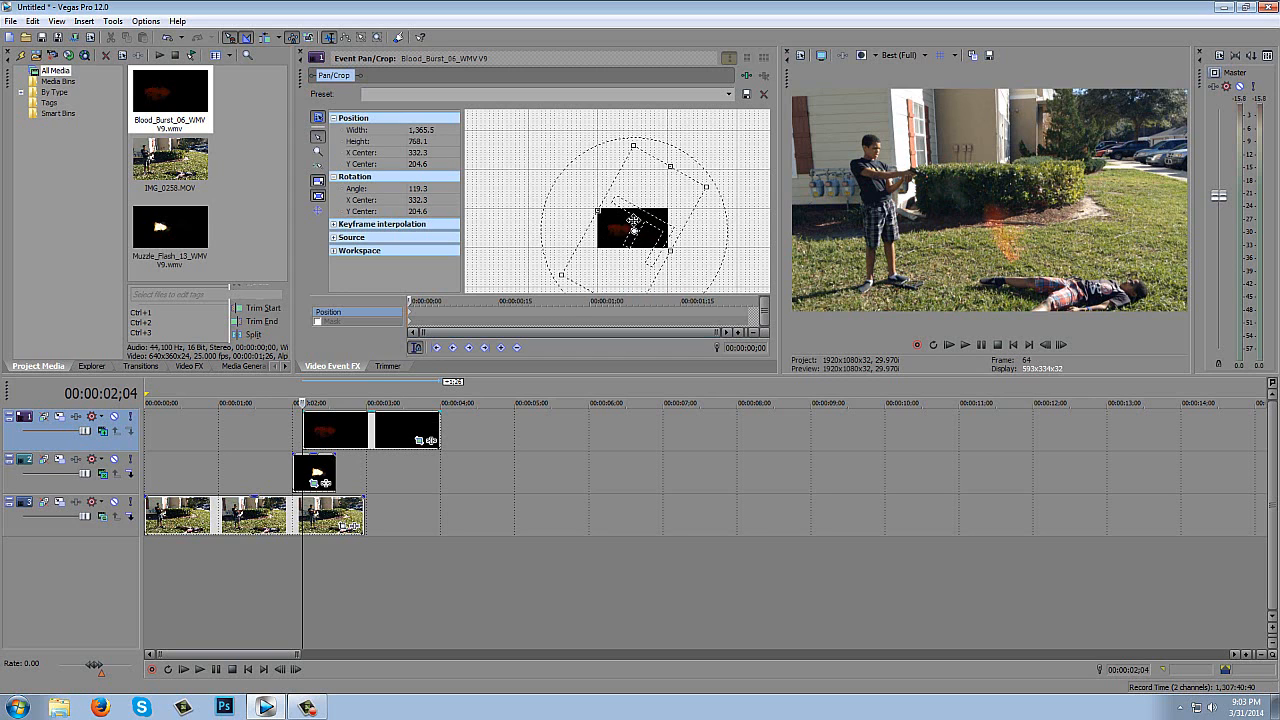
left_click_drag(634, 220, 634, 219)
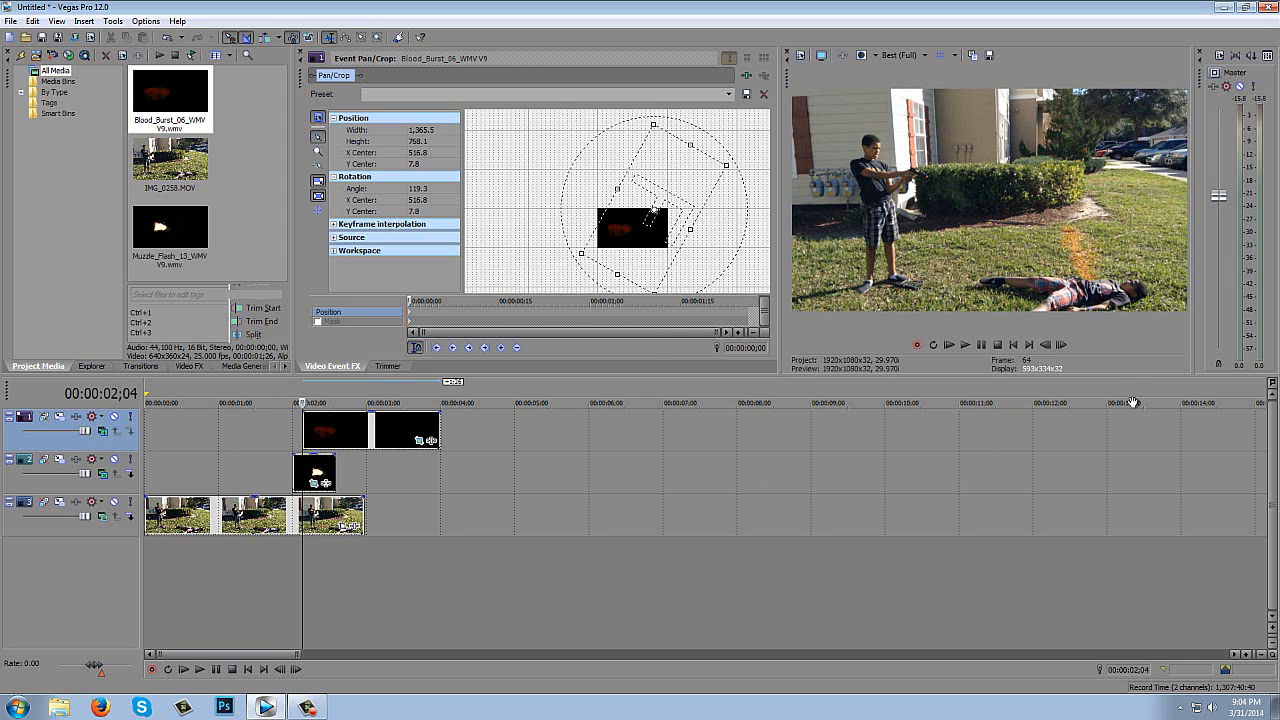
- Step frame by frame through the blood burst to 00:00:02;10 to check its look, and return to its start at 00:00:02;04
left_click(1062, 345)
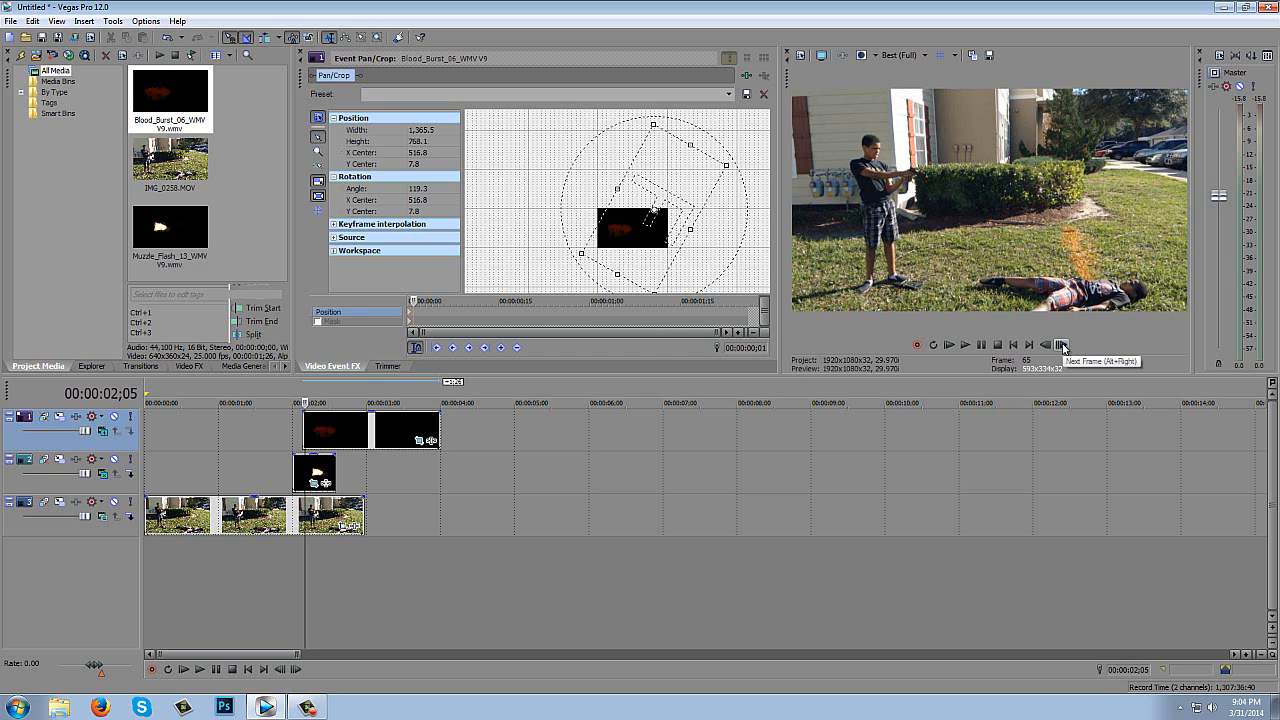
left_click(1062, 345)
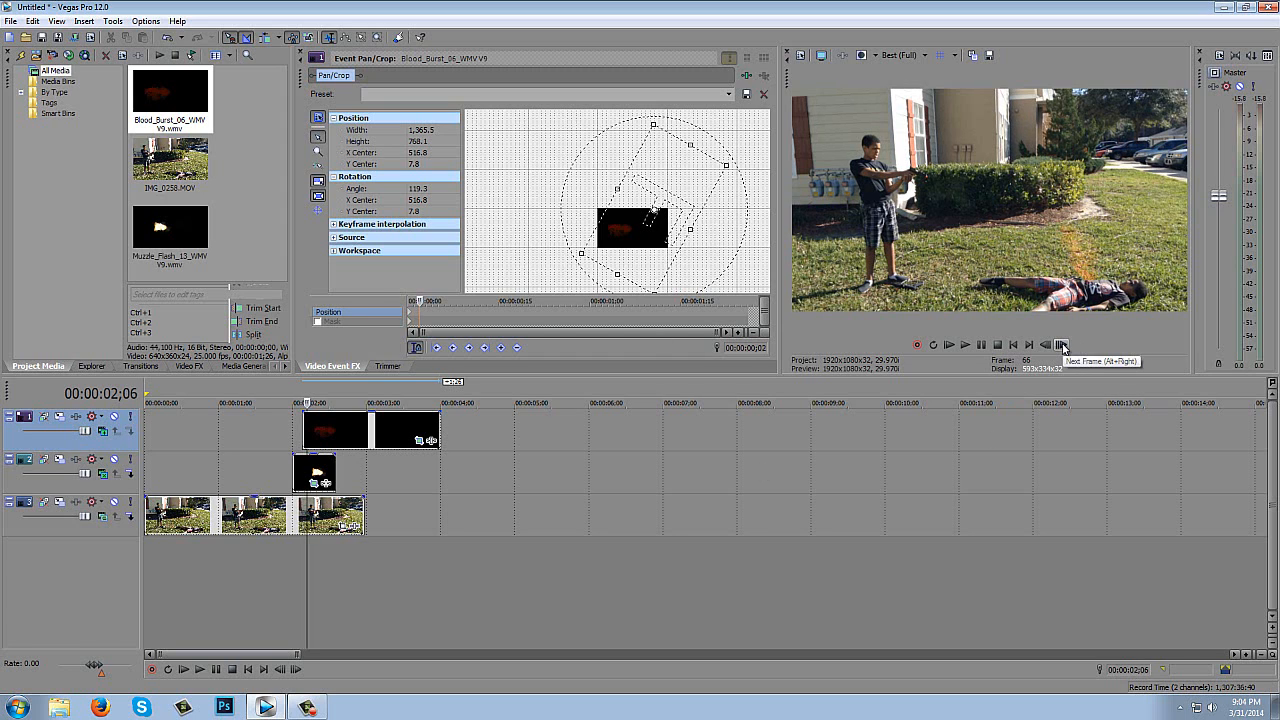
left_click(1062, 345)
left_click(1062, 345)
left_click(1062, 345)
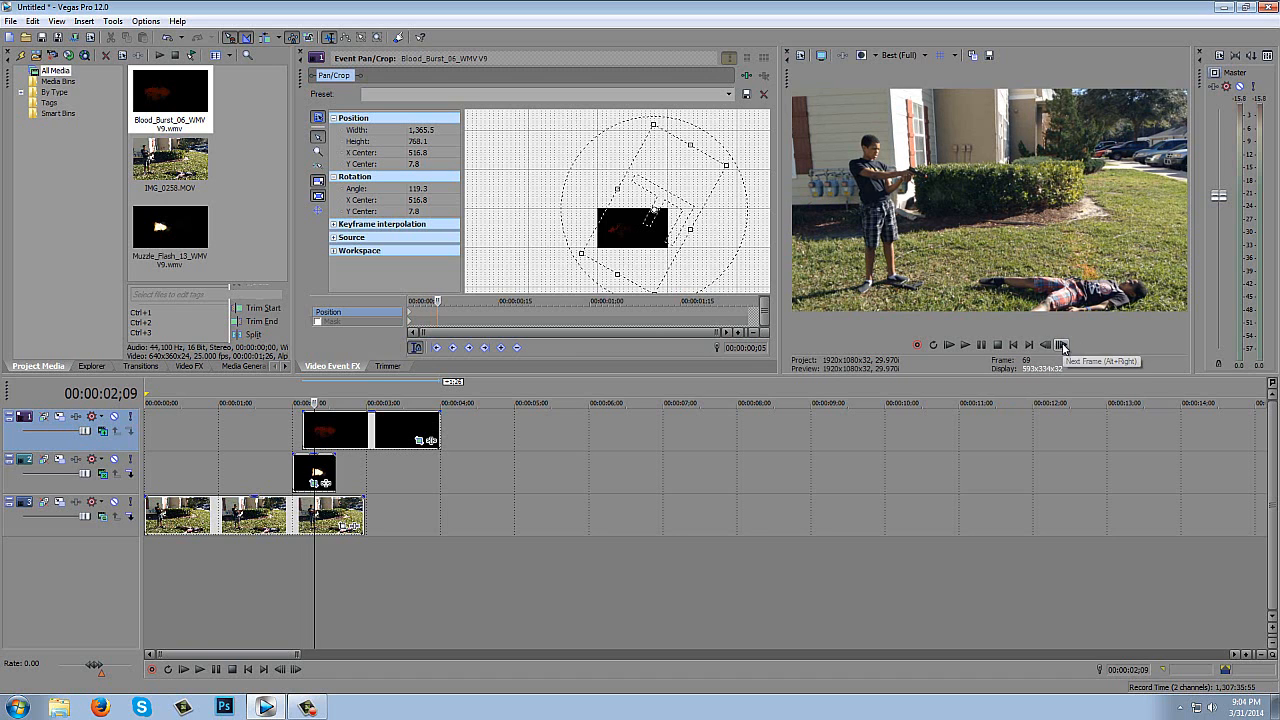
left_click(1062, 345)
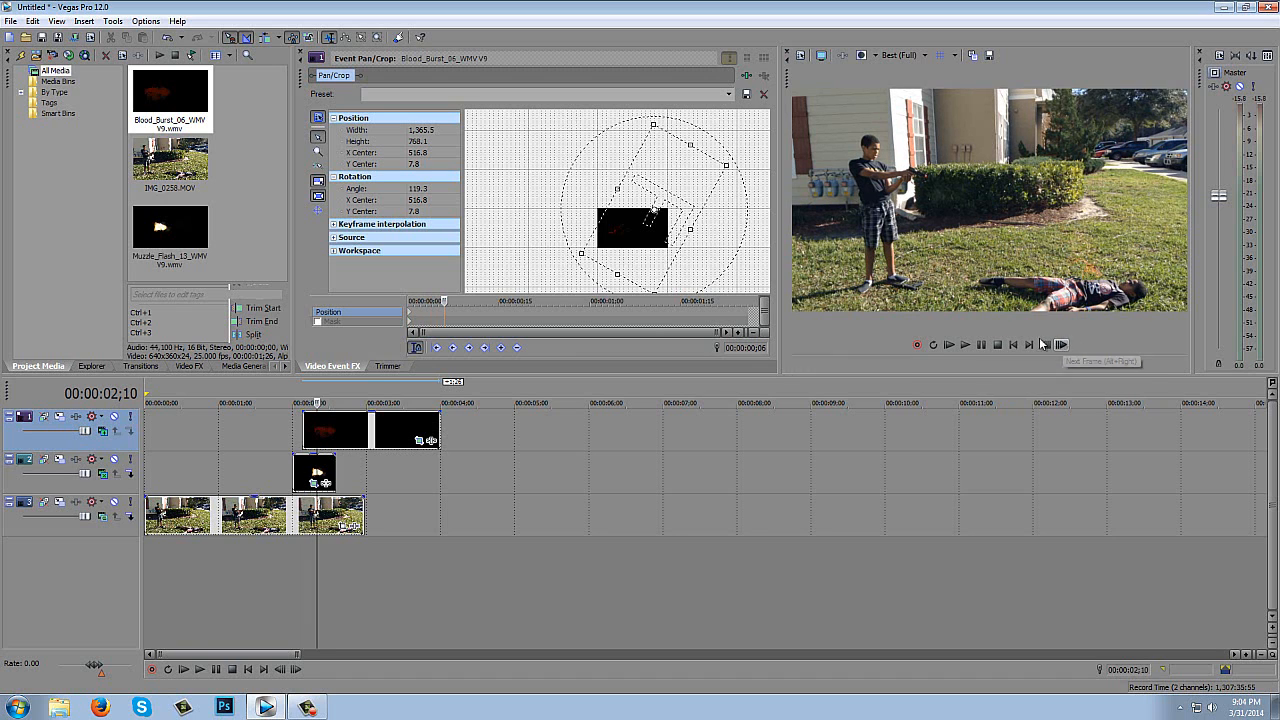
left_click(304, 418)
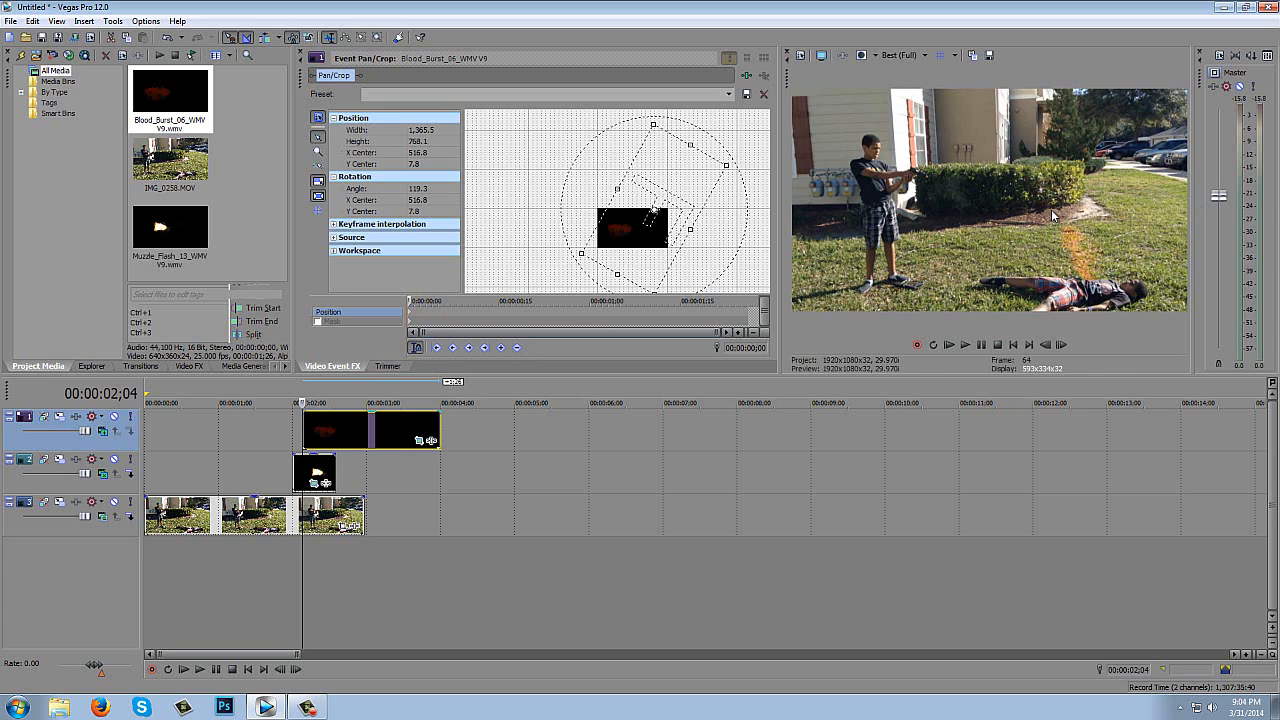
- Try Lighten compositing on the blood burst's track, and switch it back to Add
left_click(103, 430)
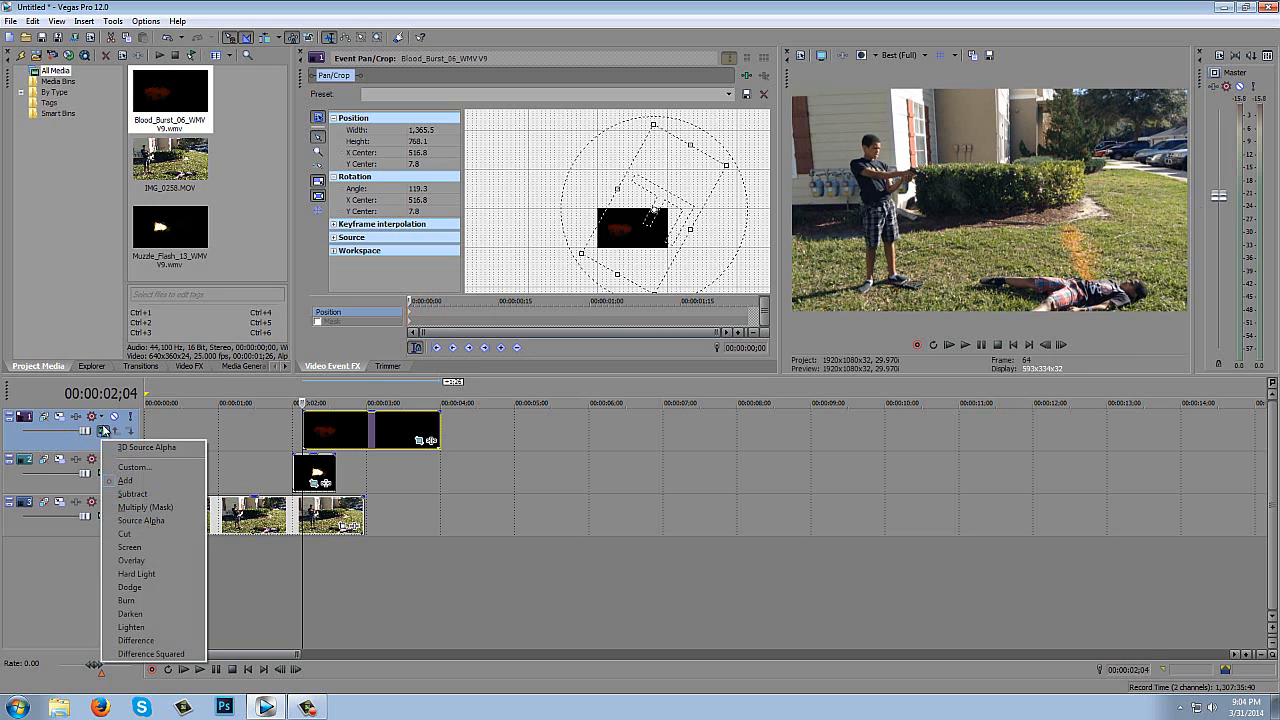
left_click(131, 627)
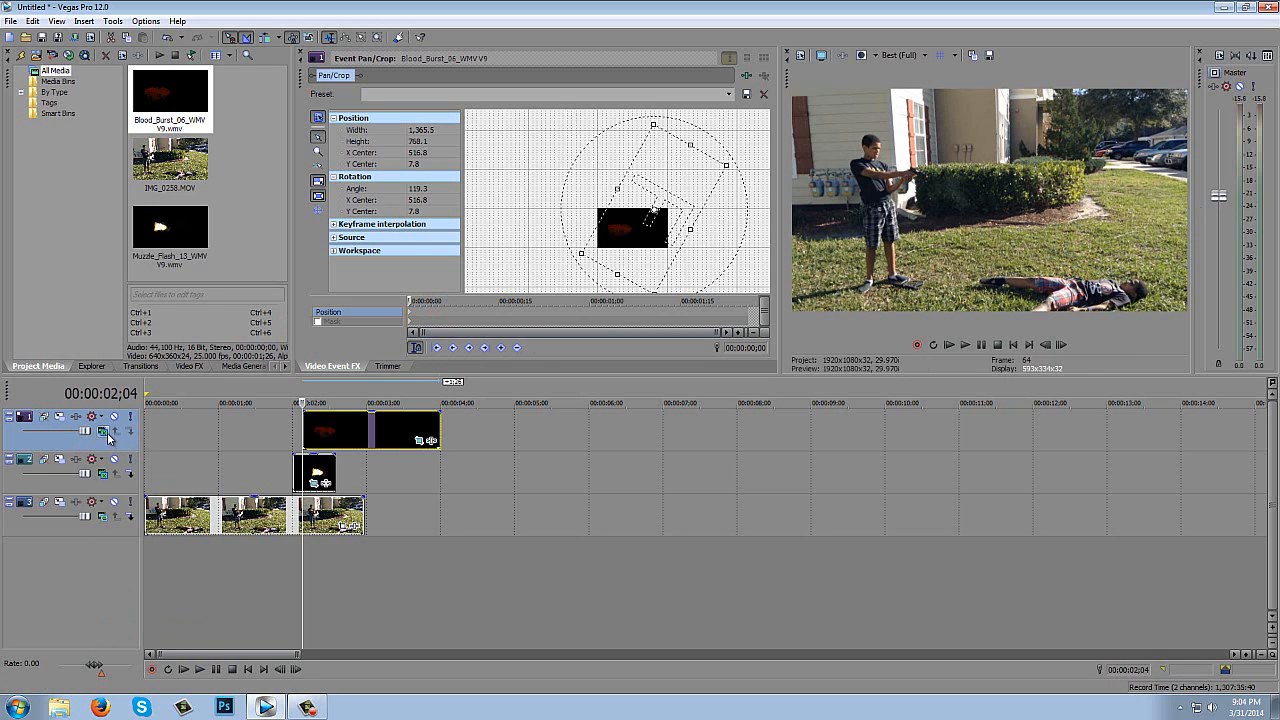
left_click(102, 473)
left_click(134, 481)
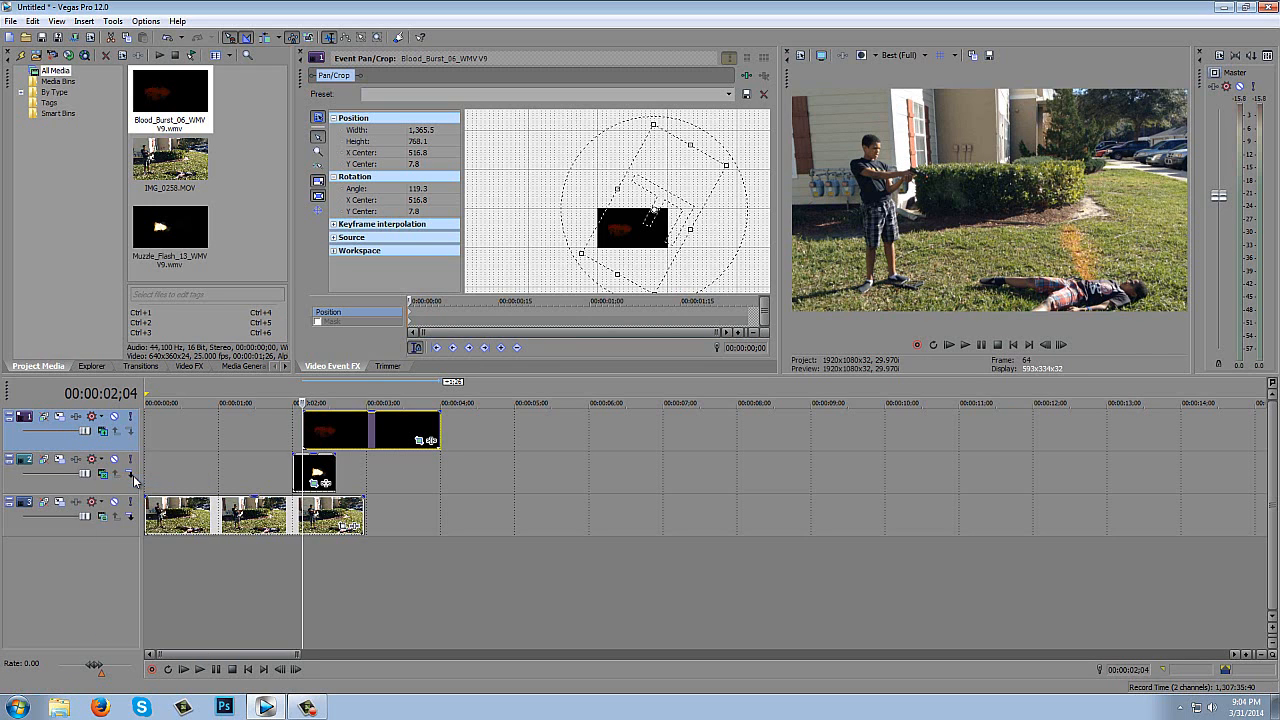
- Add the Sony Brightness and Contrast effect to the blood burst, with brightness 0.293 and contrast 0.605
left_click(431, 441)
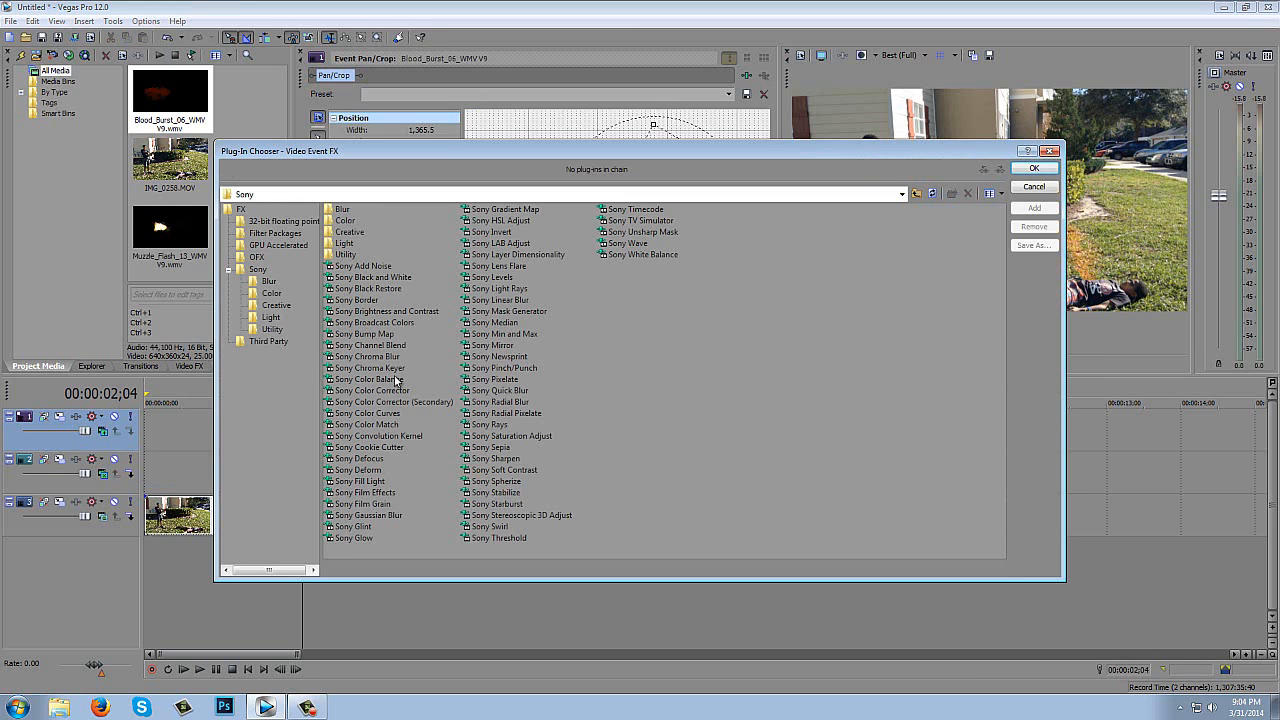
left_click(390, 313)
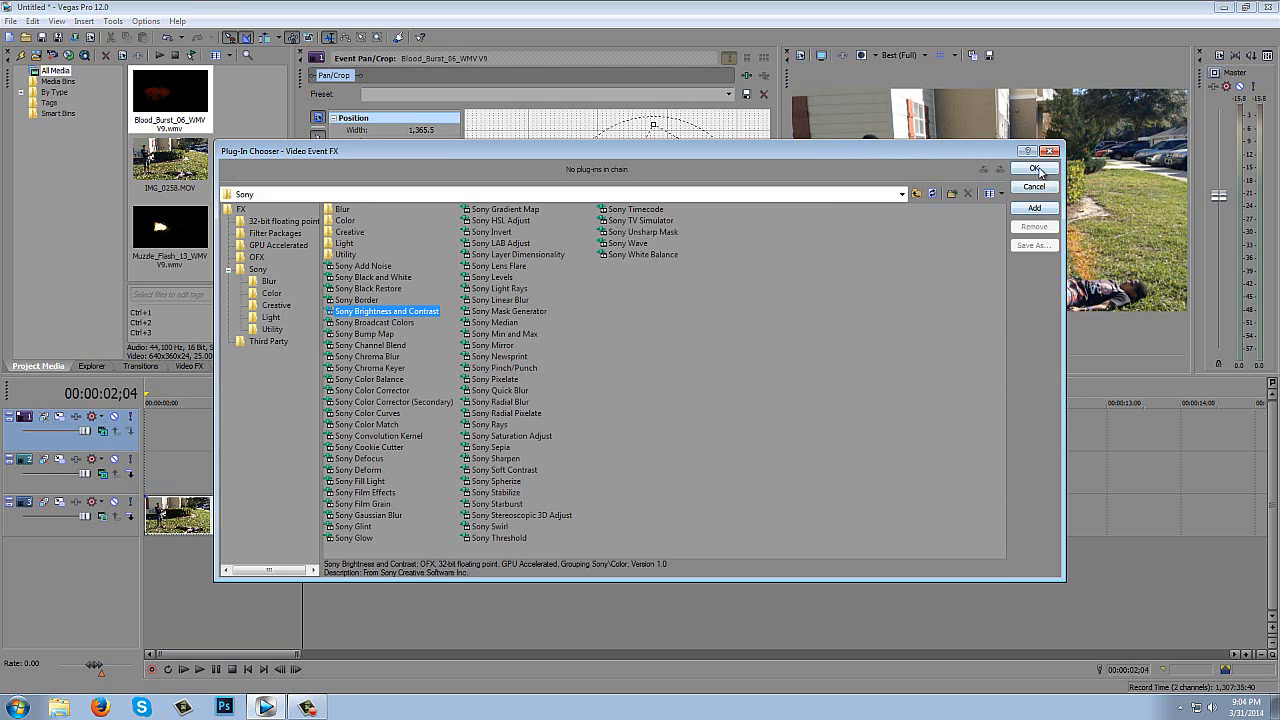
left_click(1037, 169)
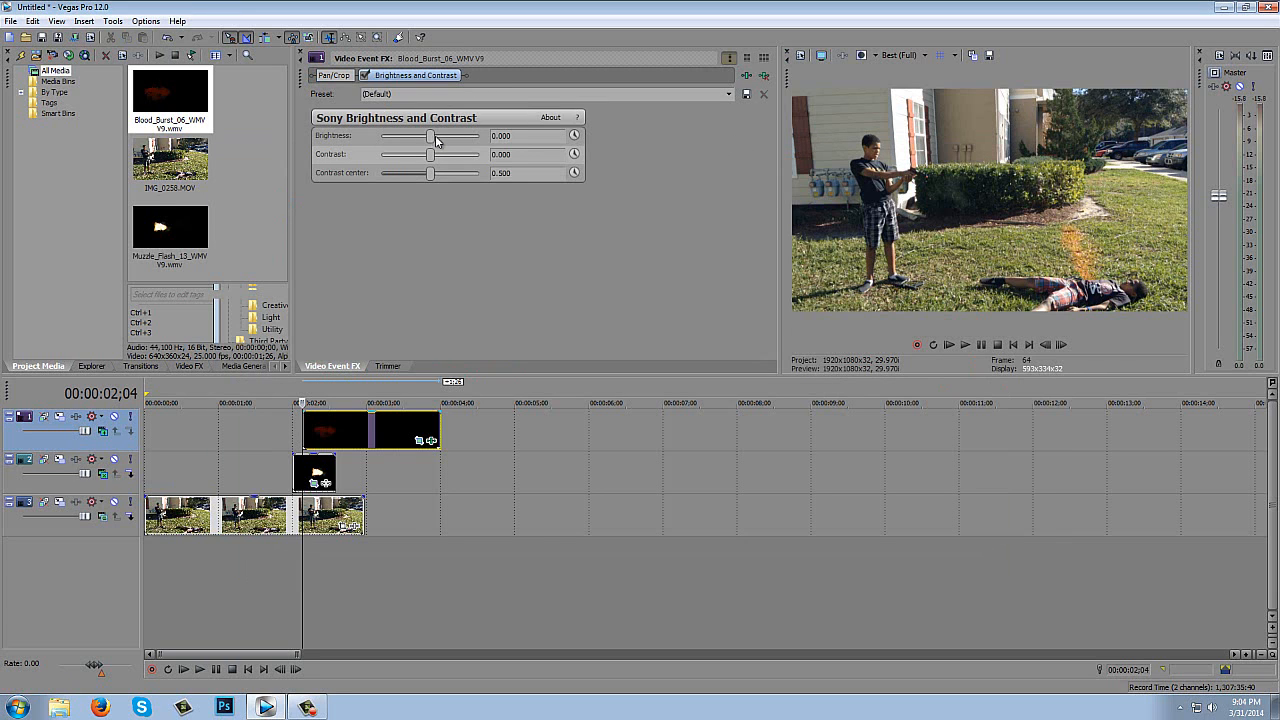
left_click_drag(432, 136, 464, 155)
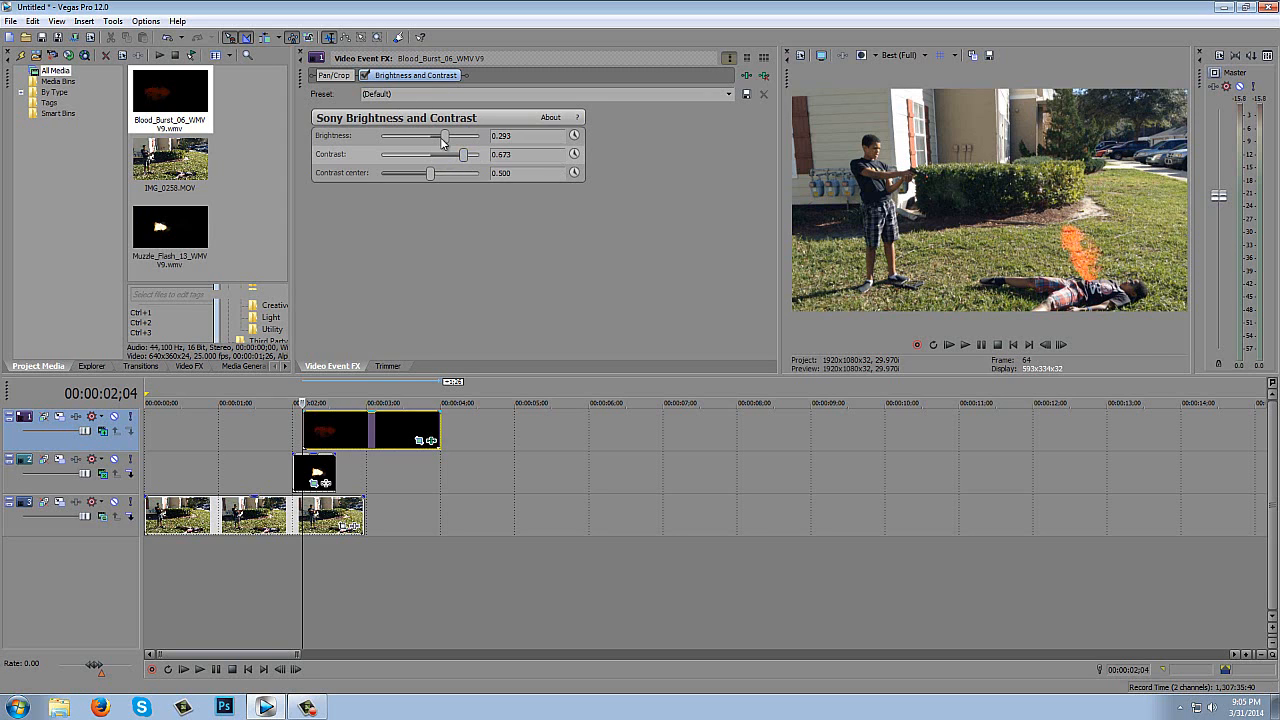
left_click_drag(446, 140, 460, 157)
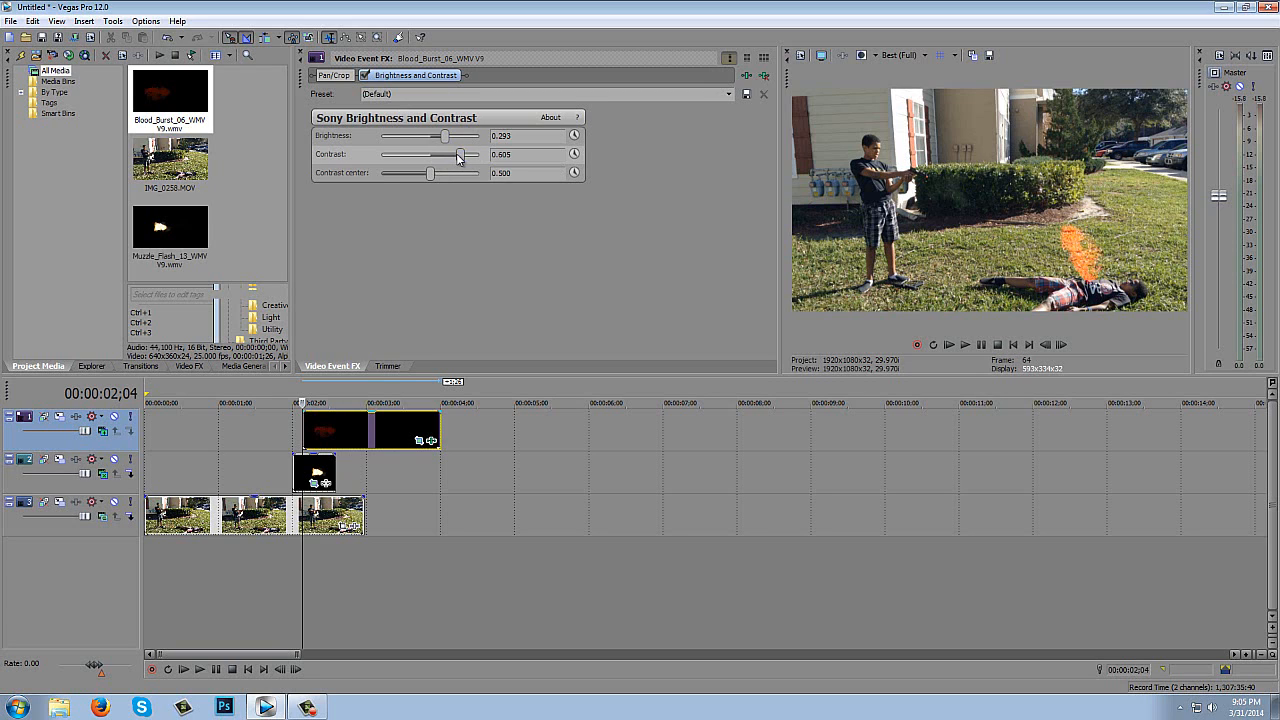
- Step frame by frame from 00:00:02;04 to 00:00:02;09 to check the brightened blood burst
left_click(1062, 345)
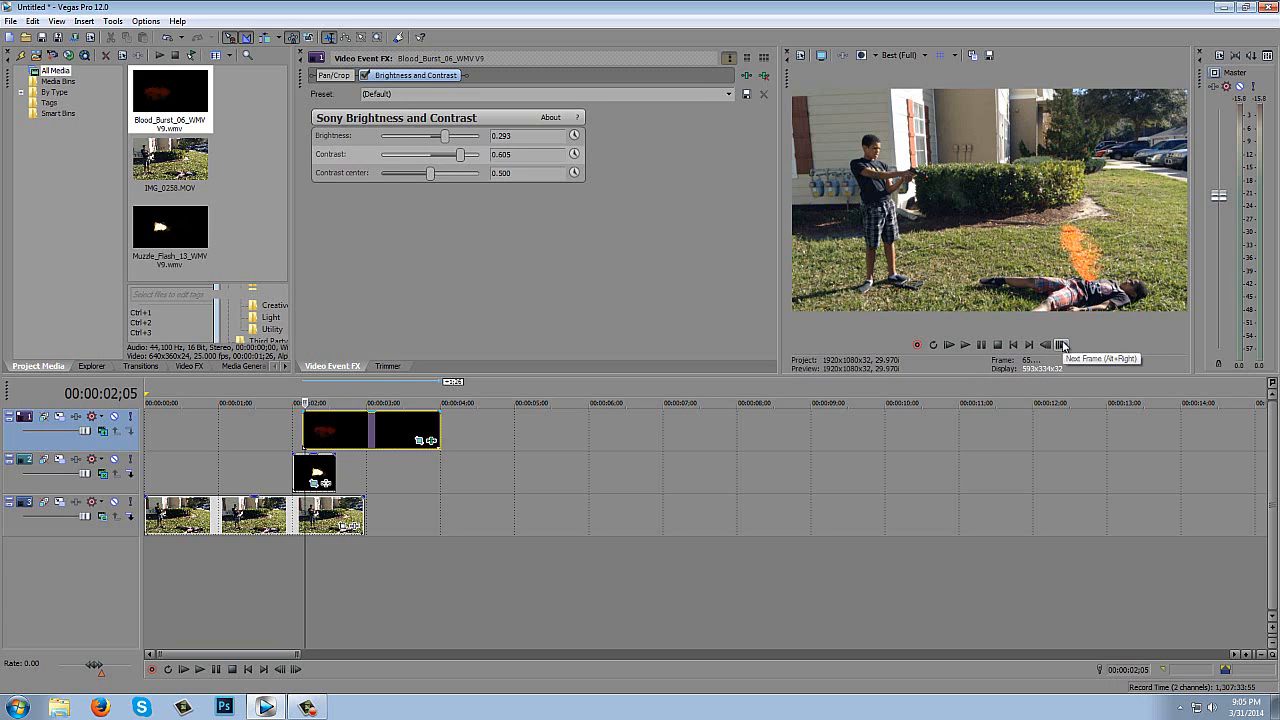
left_click(1062, 345)
left_click(1062, 345)
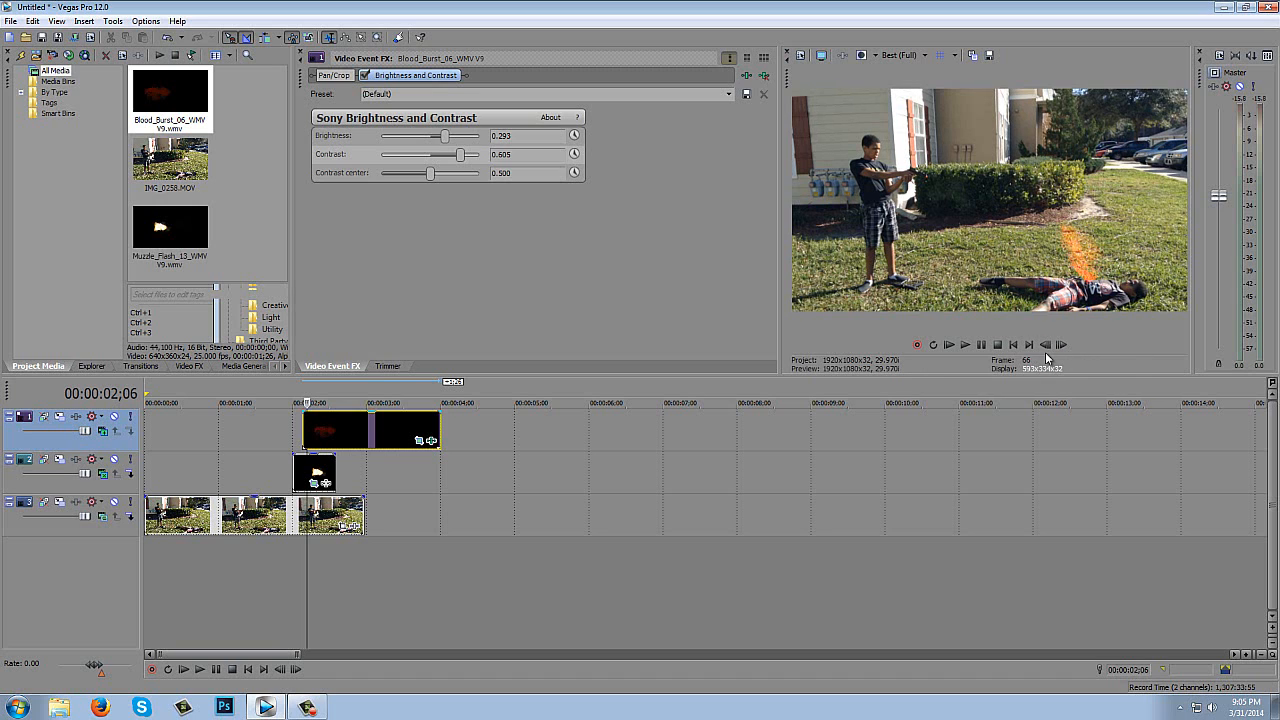
left_click(1060, 345)
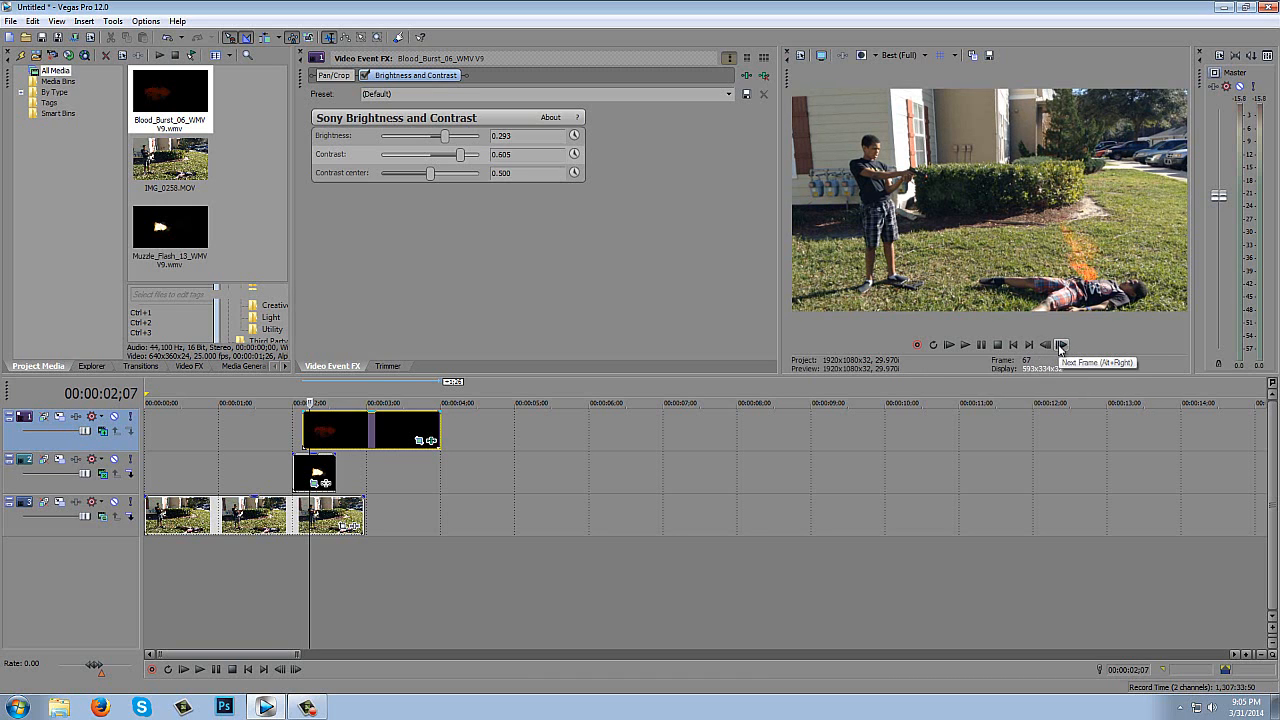
left_click(1060, 345)
left_click(1060, 345)
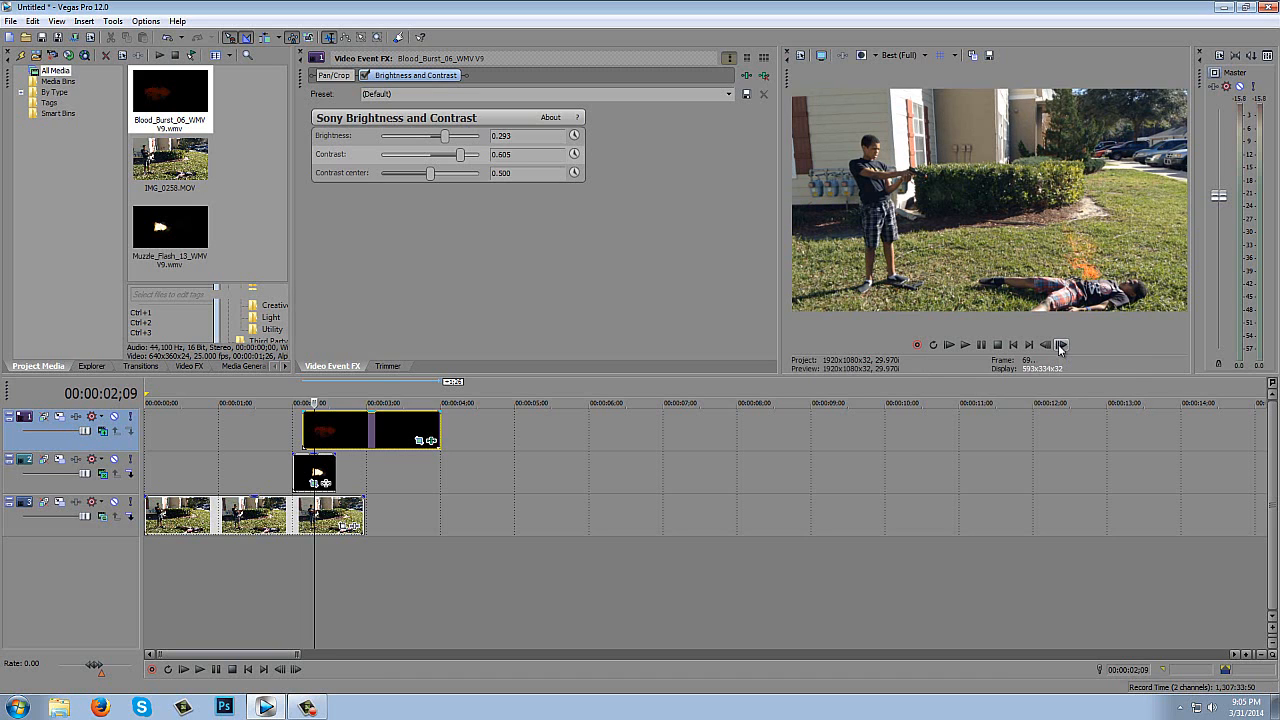
- Return to the blood burst's start and move its Pan/Crop frame center to X 535.2
left_click(303, 428)
left_click(427, 441)
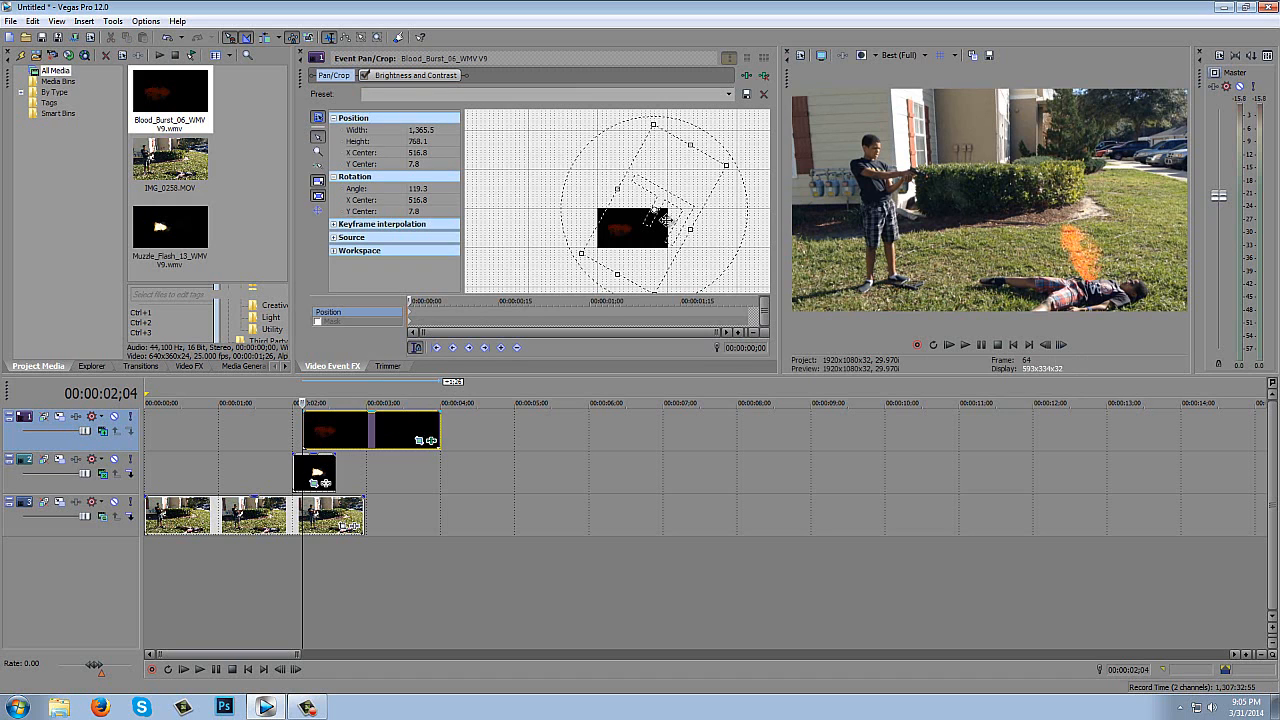
left_click_drag(665, 219, 667, 219)
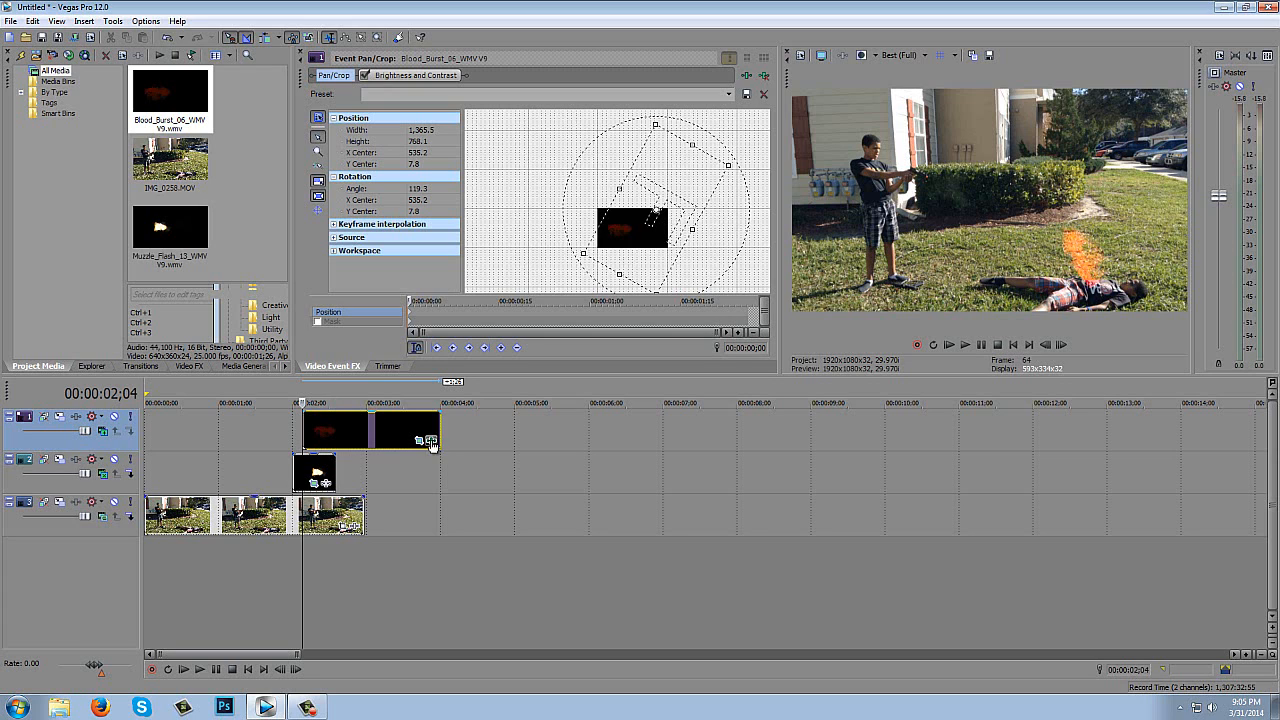
- Step frame by frame to the end of the footage at 00:00:02;29 and trim the blood burst's end to that point
left_click(1062, 344)
left_click(1062, 344)
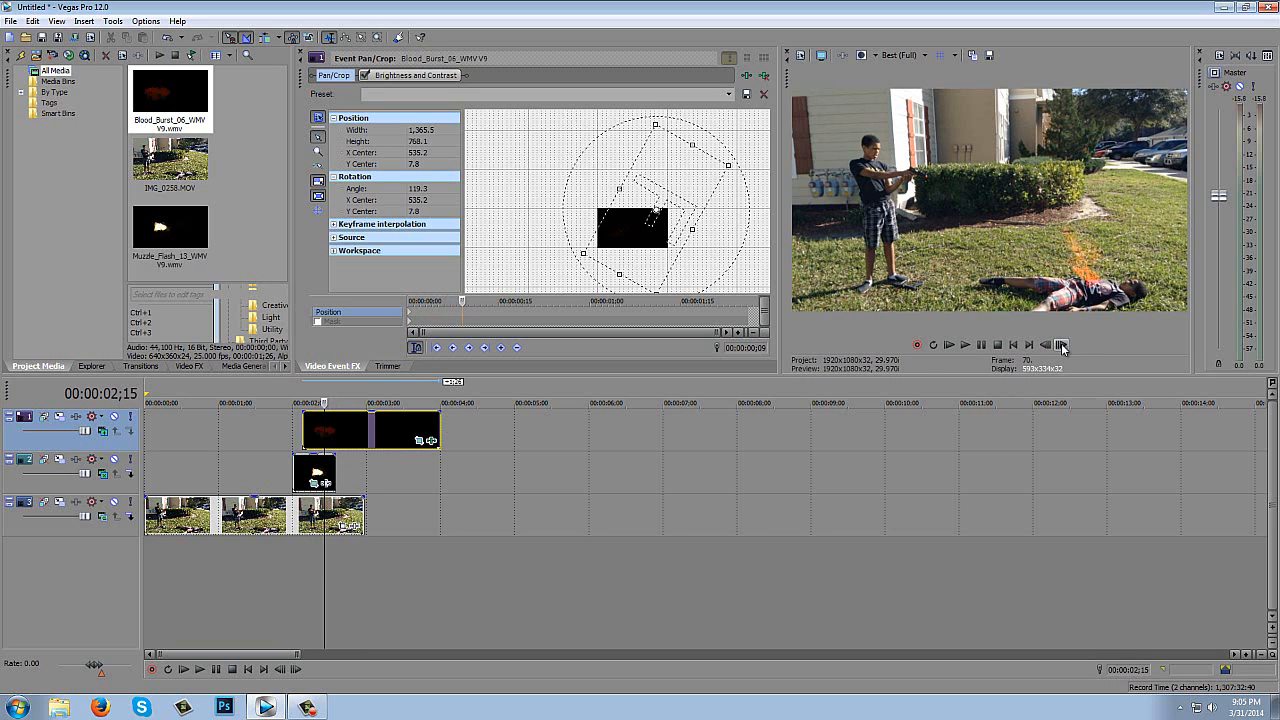
left_click(1062, 344)
left_click(1062, 344)
left_click(1062, 344)
left_click(1062, 344)
left_click(1062, 344)
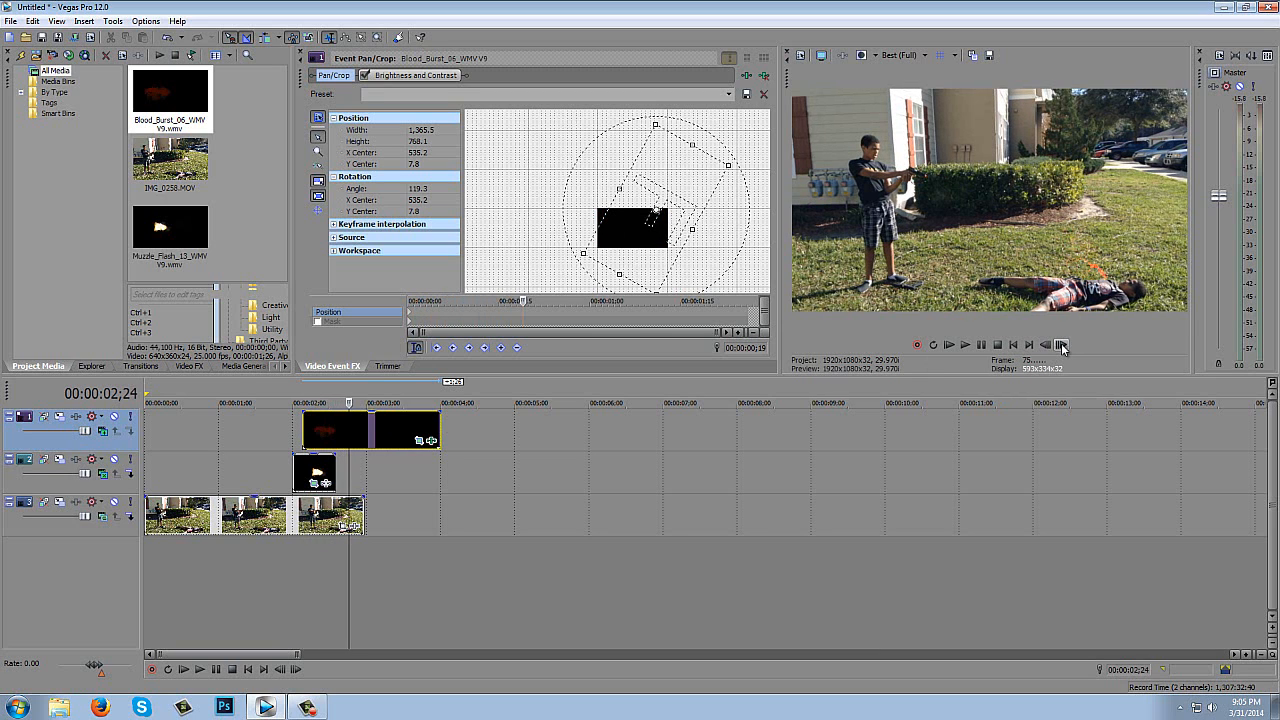
left_click(1062, 344)
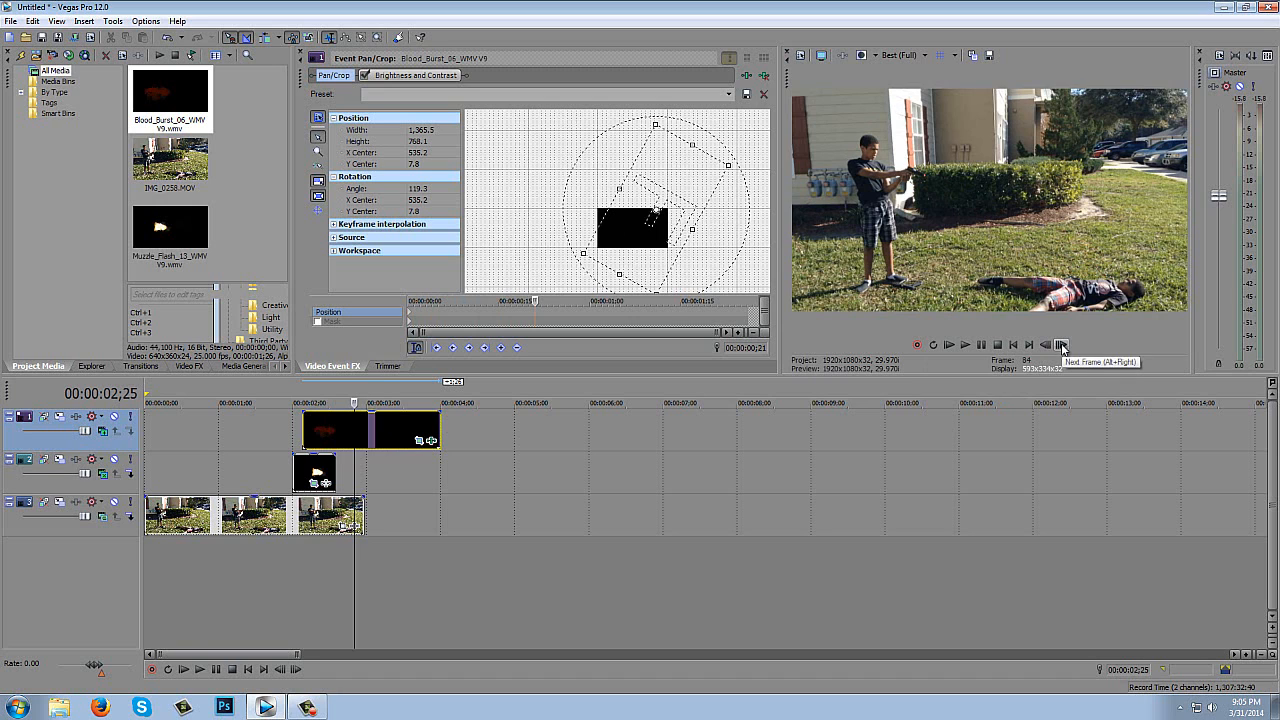
left_click(1062, 344)
left_click(1062, 344)
left_click(1062, 344)
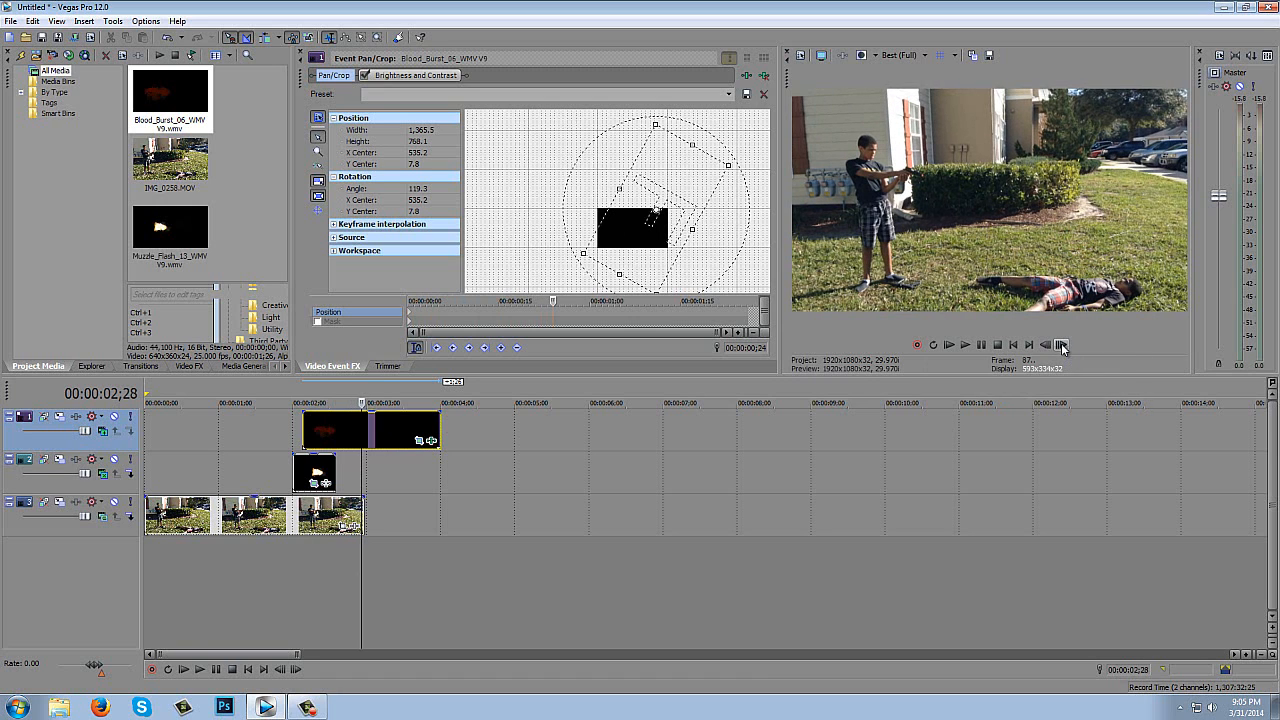
left_click(1062, 344)
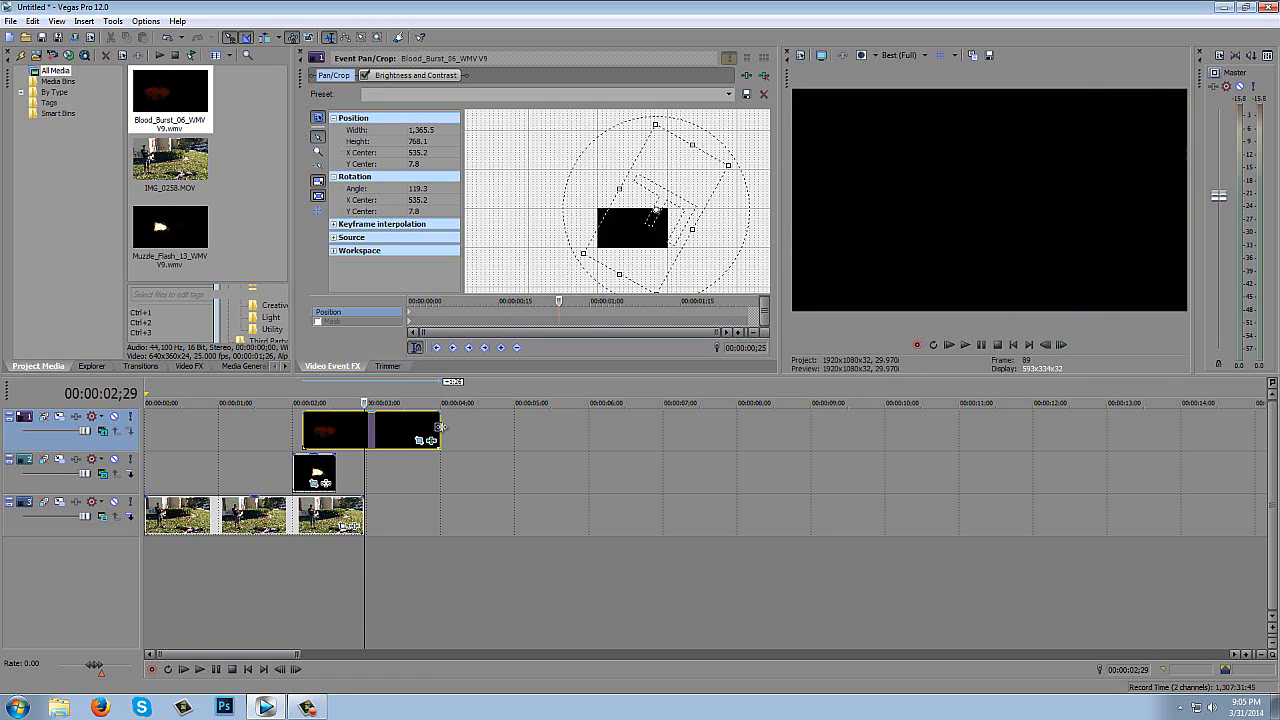
left_click_drag(440, 427, 363, 430)
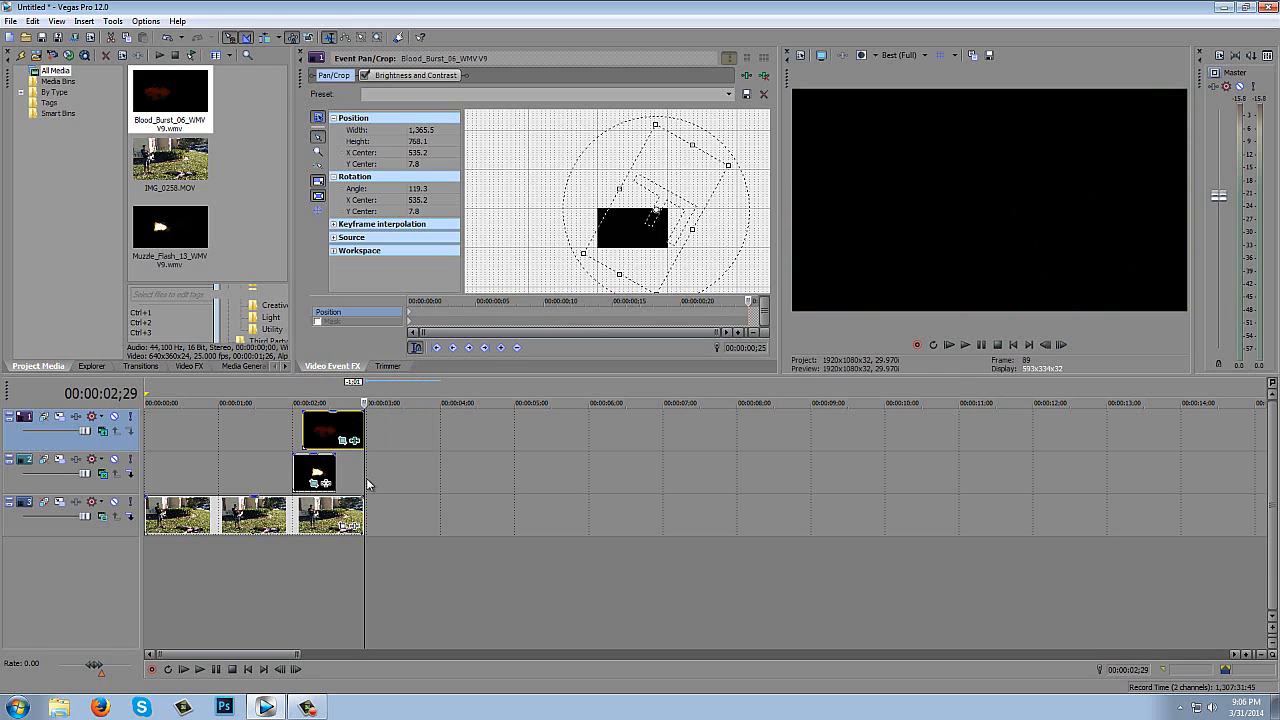
left_click(367, 484)
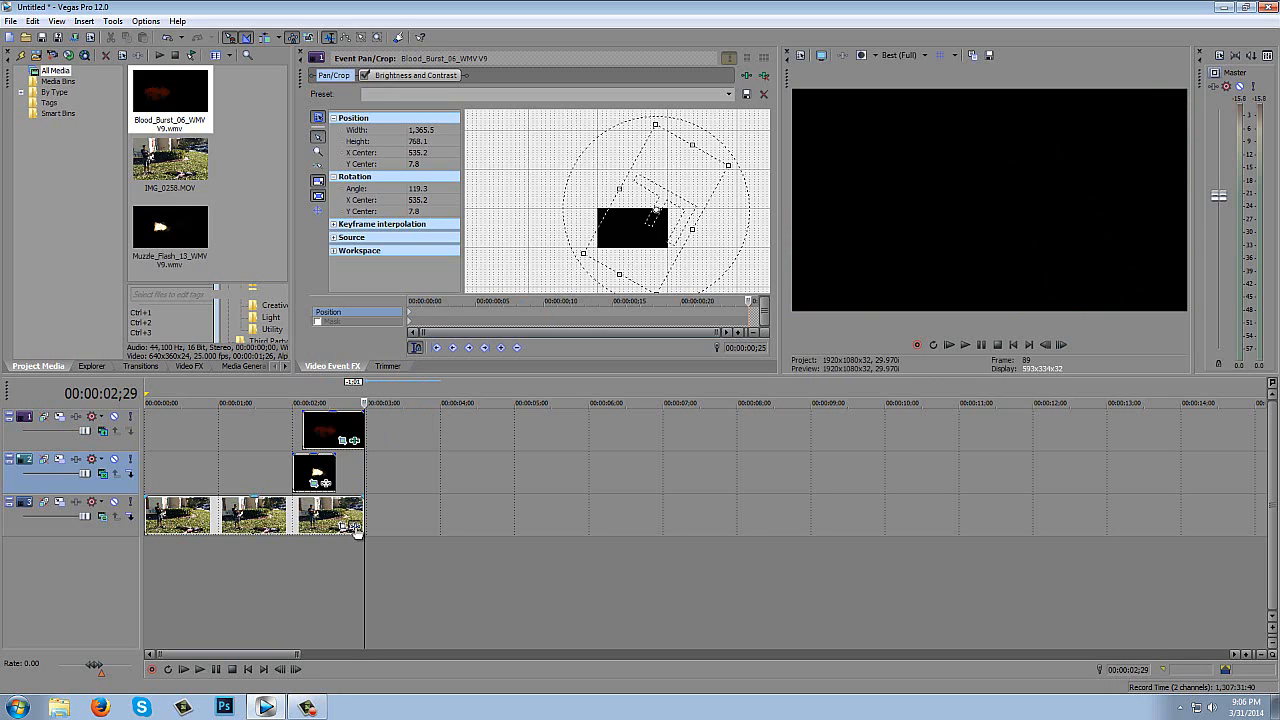
- Add the CINEMA W/ (letterbox) filter package to the IMG_0258 footage
left_click(355, 527)
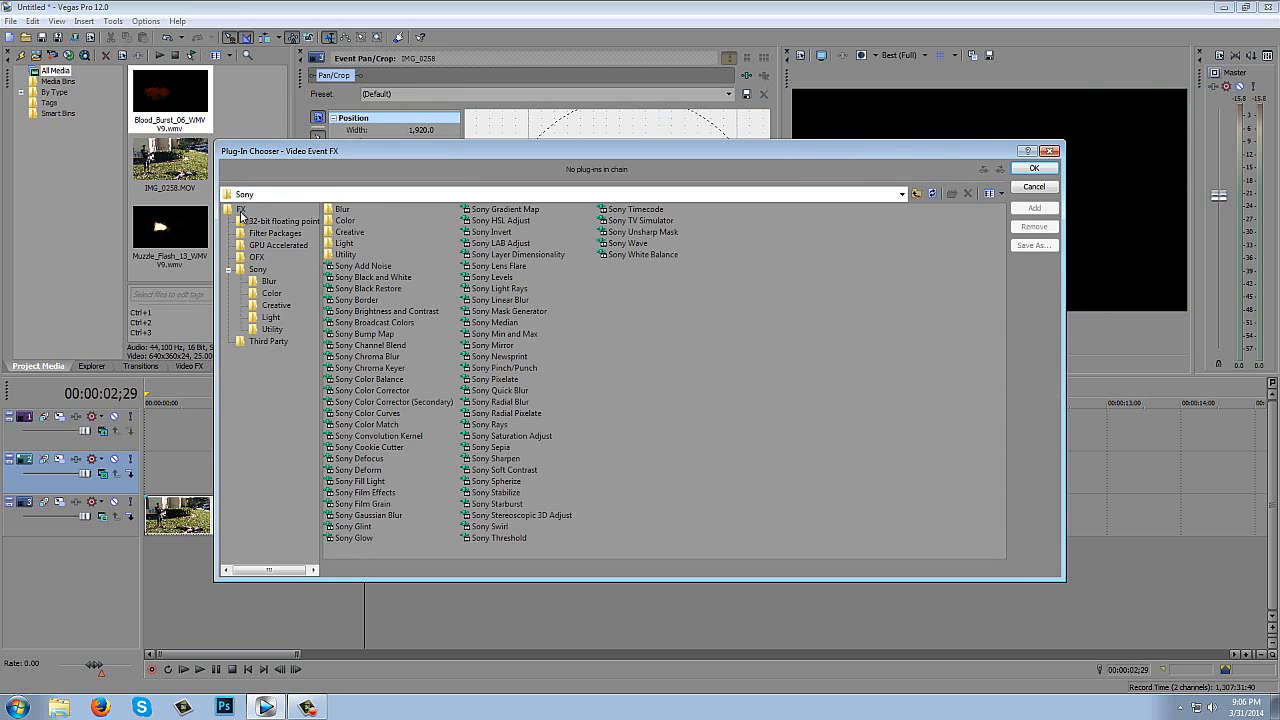
left_click(240, 209)
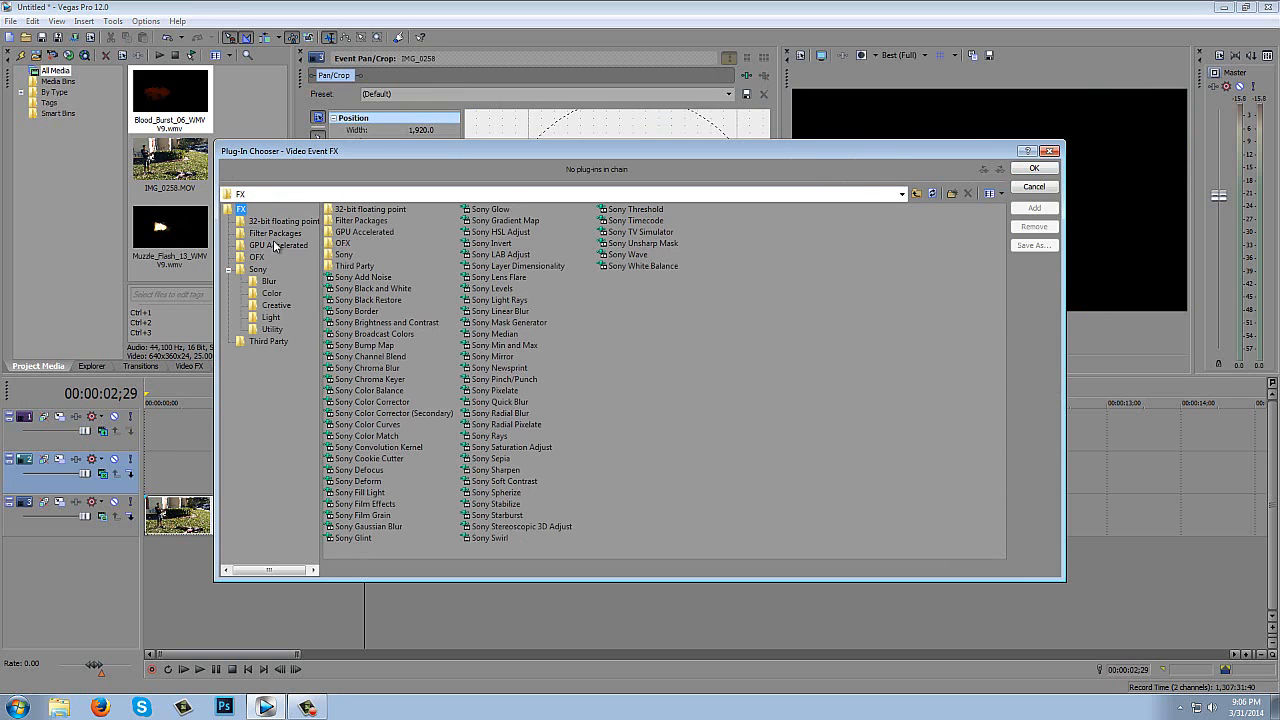
left_click(278, 233)
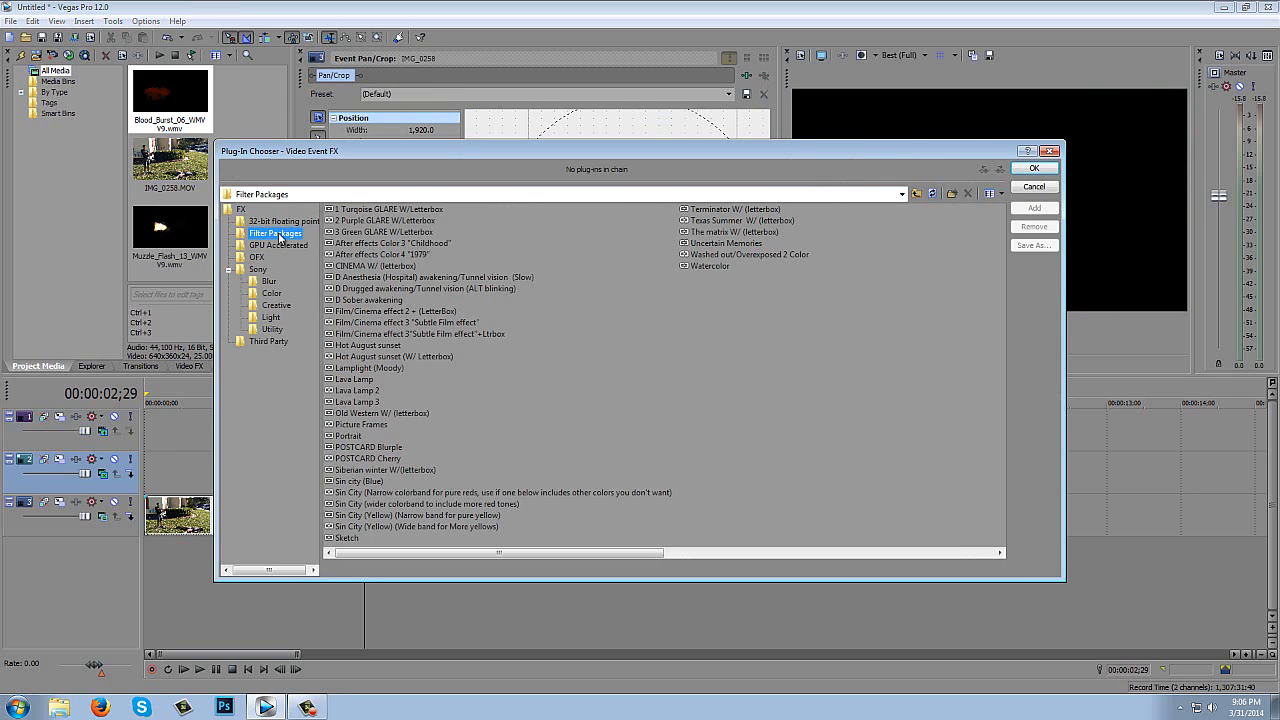
left_click(372, 265)
left_click(1035, 208)
left_click(1034, 168)
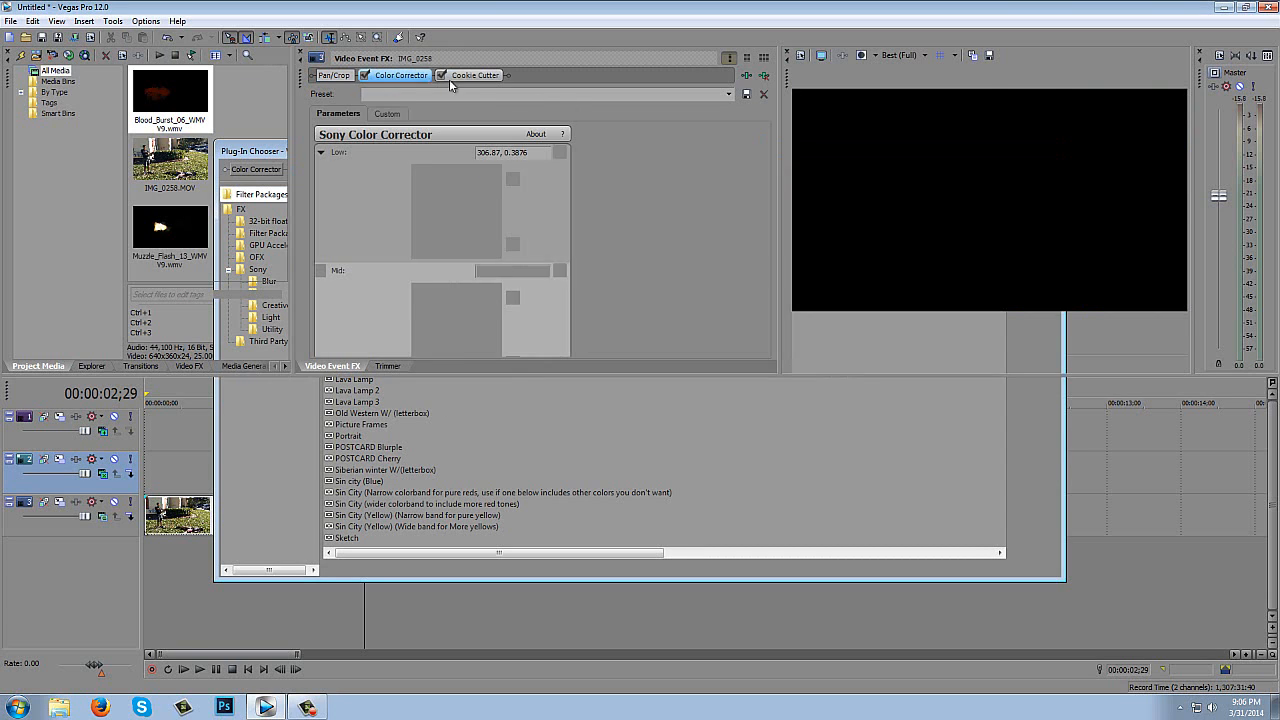
- Step through the graded composite from 00:00:02;00 to 00:00:02;04 to check the muzzle flash and blood burst under the letterbox
left_click(277, 420)
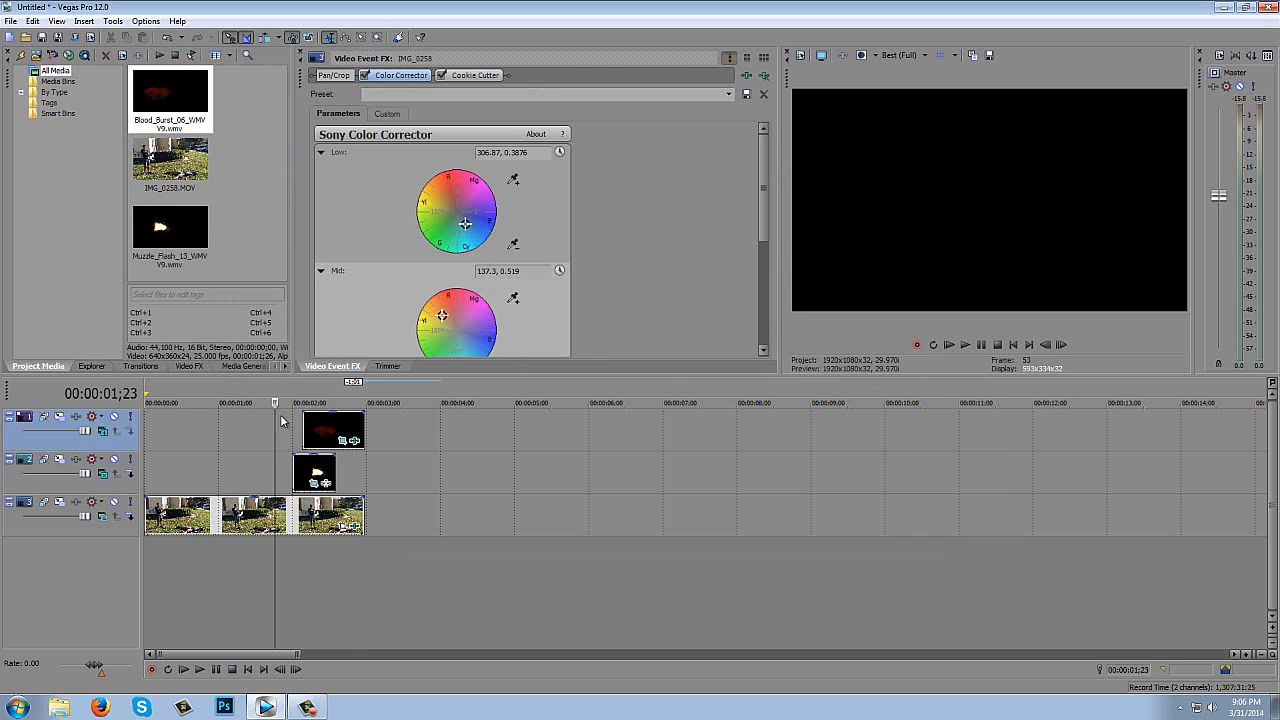
left_click(292, 421)
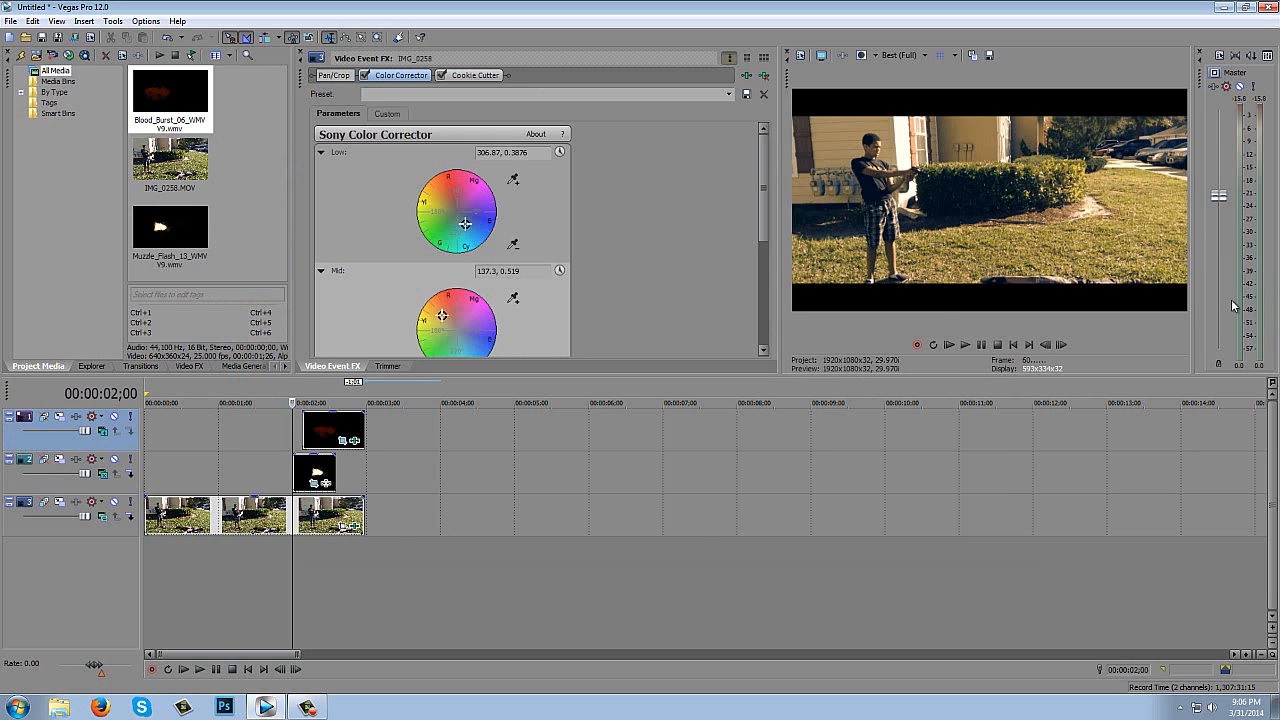
left_click(1066, 345)
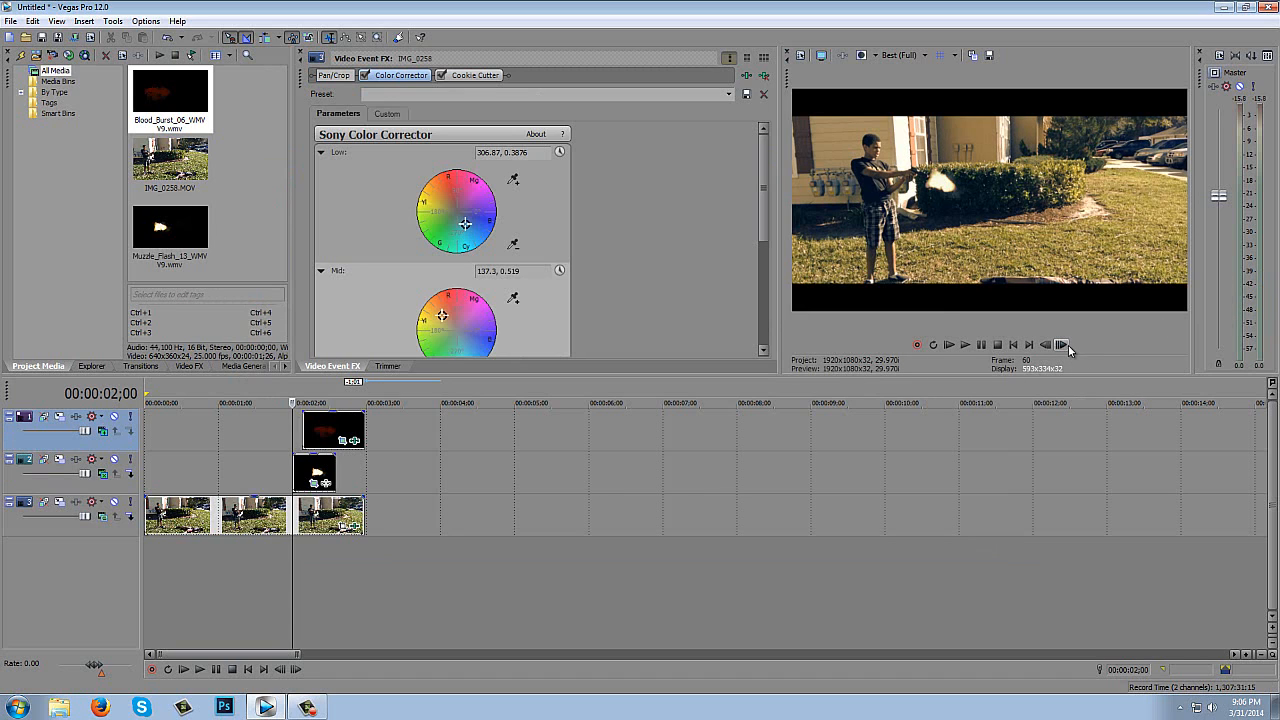
left_click(1068, 345)
left_click(1068, 345)
left_click(1068, 345)
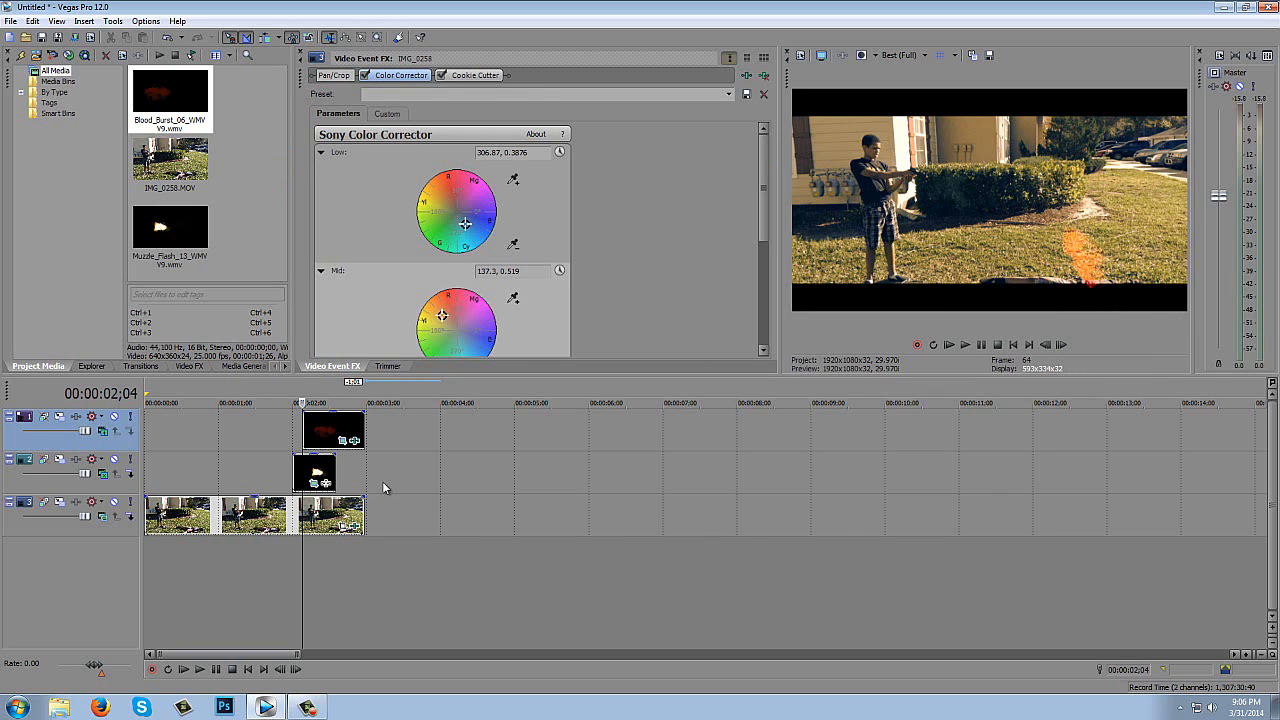
- Move the blood burst's Pan/Crop frame center to X 522.9, Y 1.7
left_click(342, 441)
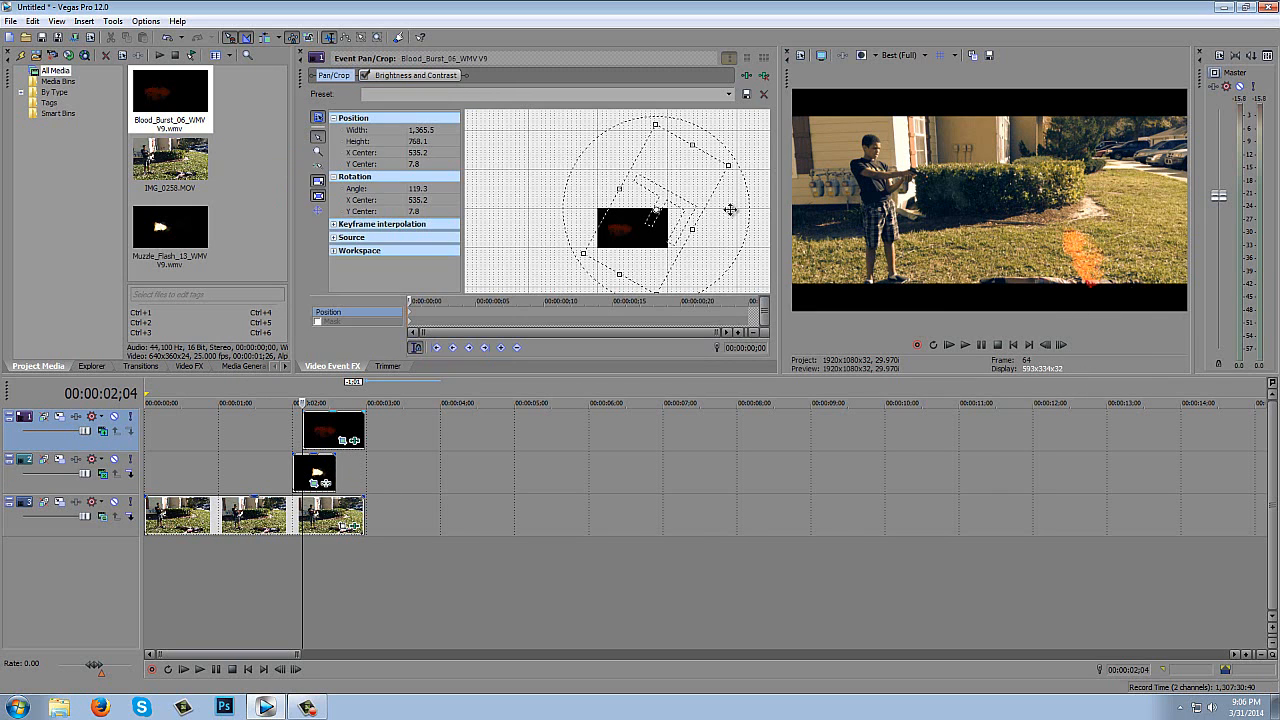
left_click_drag(673, 206, 673, 206)
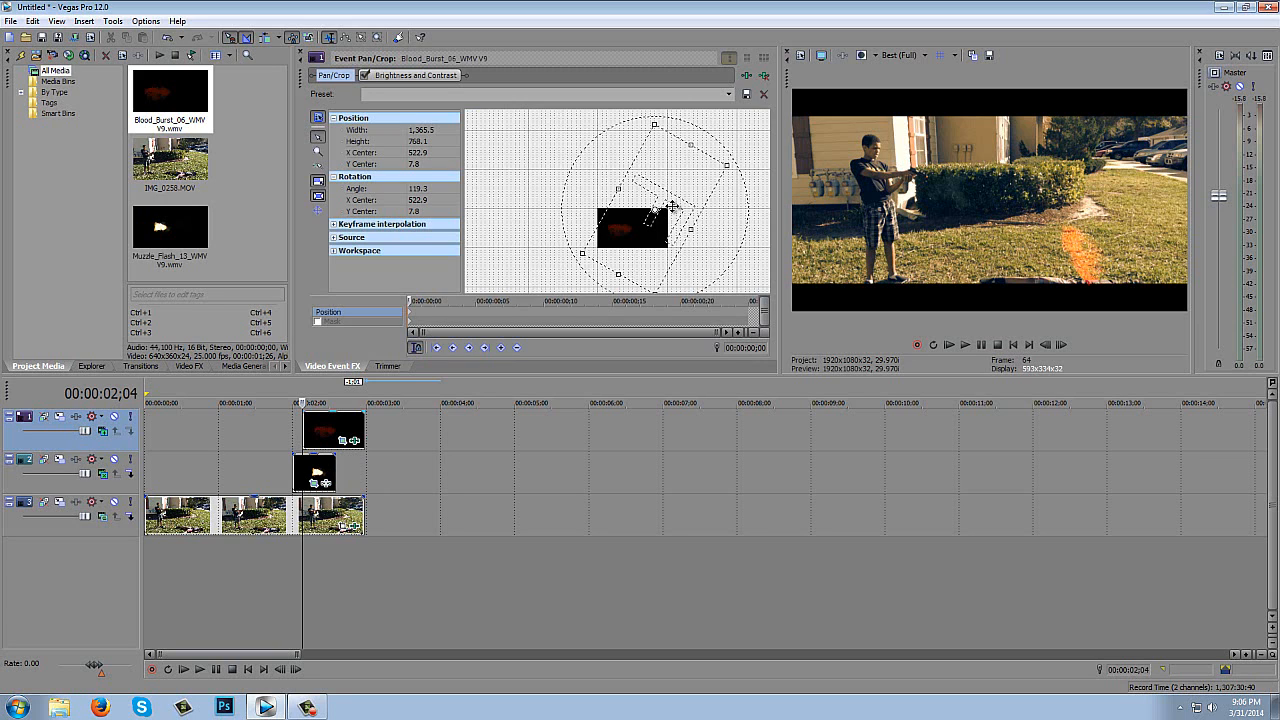
left_click_drag(673, 206, 674, 206)
- Step through the repositioned blood burst to 00:00:02;07 and return to the start of the timeline
left_click(1061, 345)
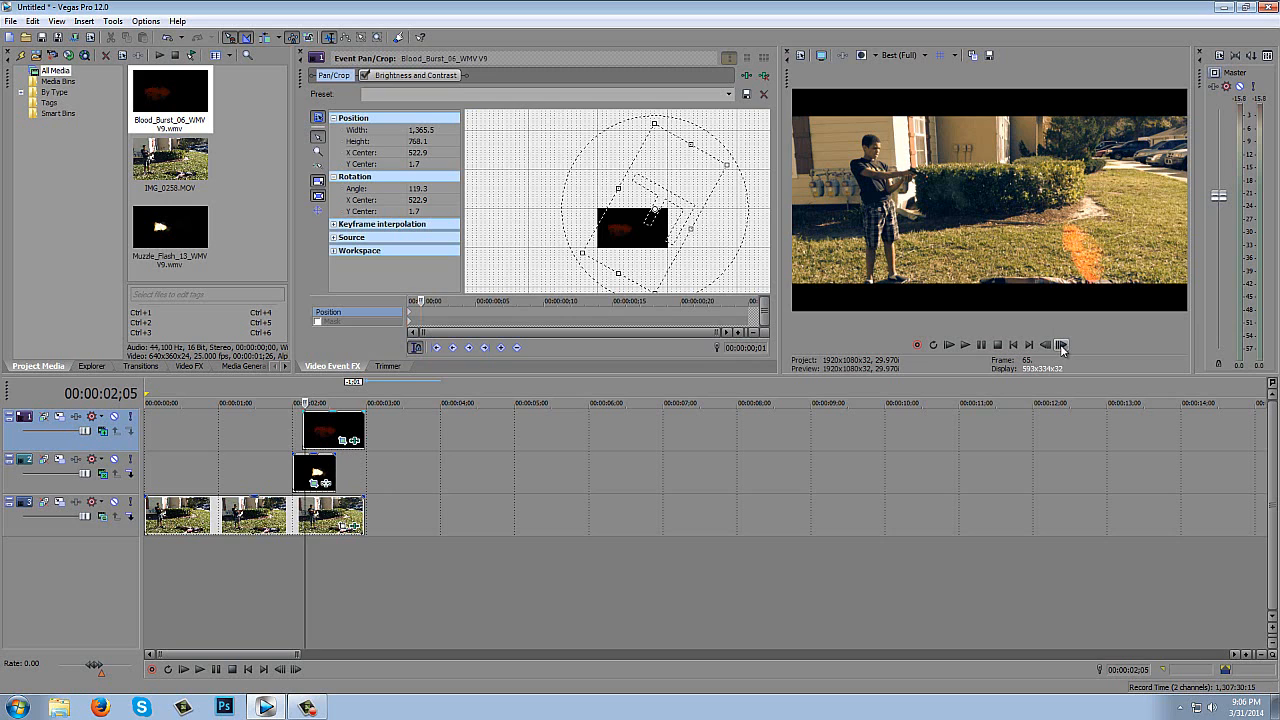
left_click(1061, 345)
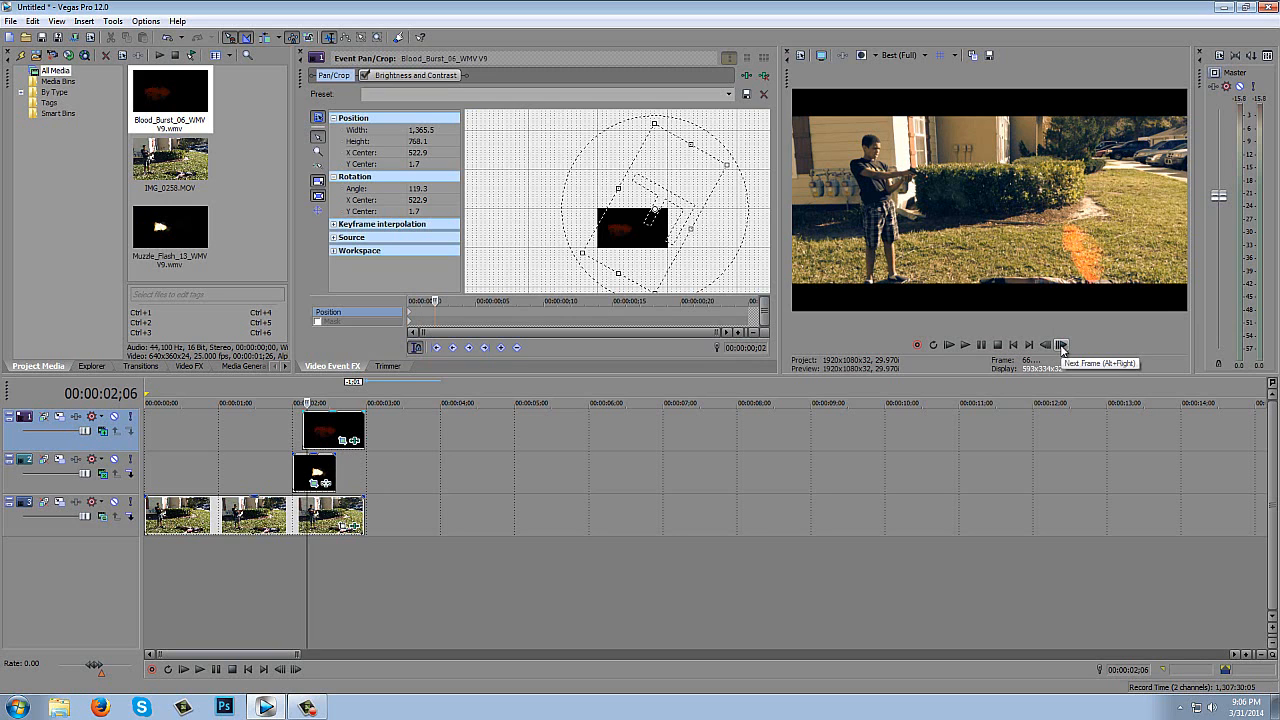
left_click(1061, 345)
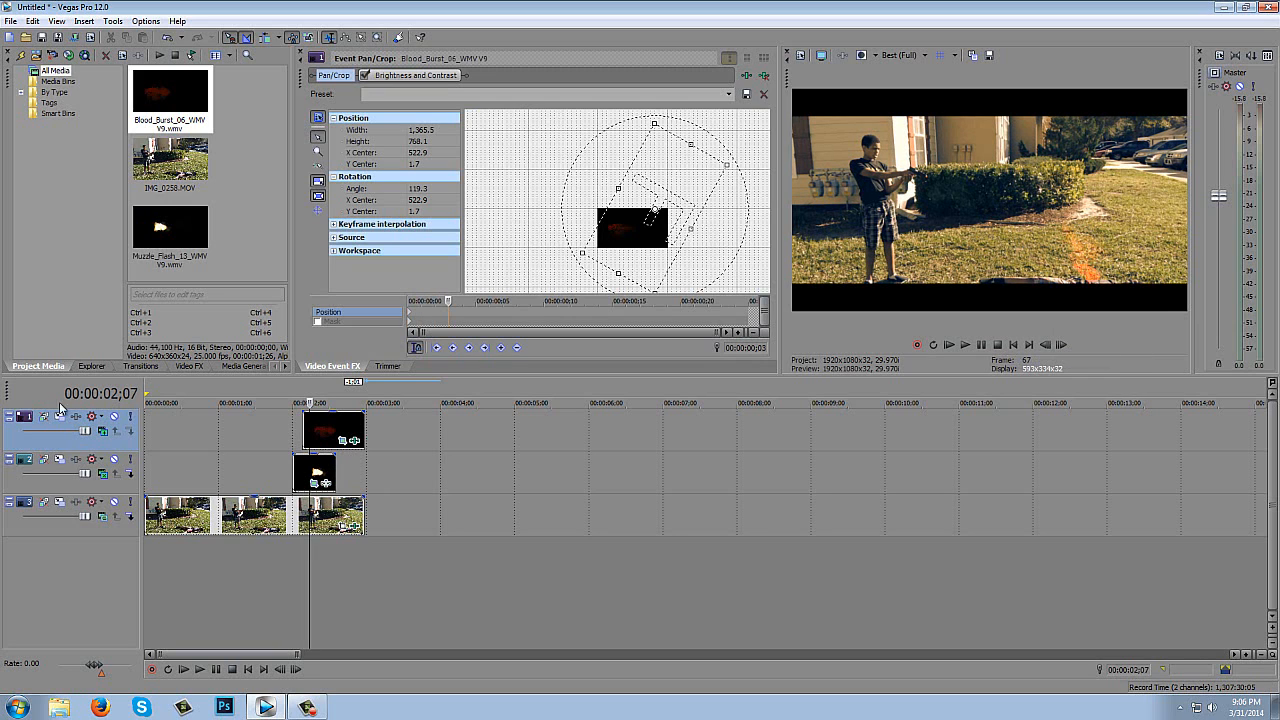
left_click(146, 430)
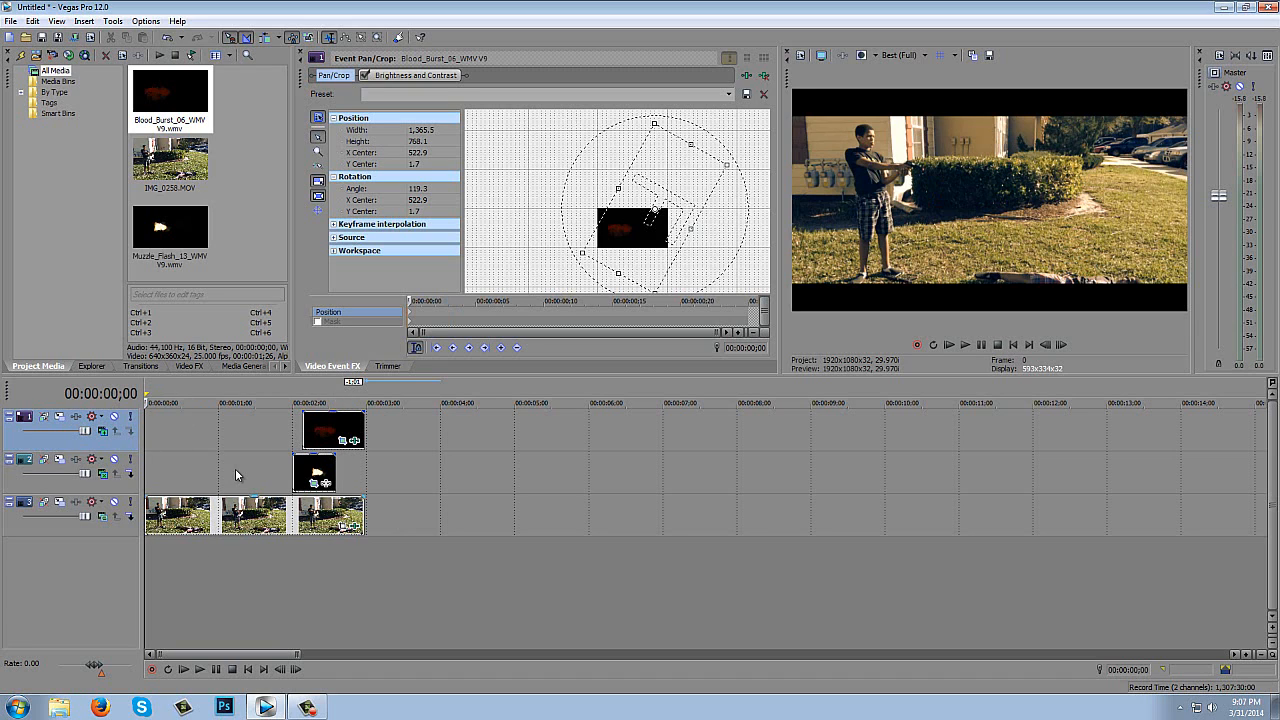
- Open the Render As settings and turn off the favorites-only filter to list all output formats
left_click(12, 21)
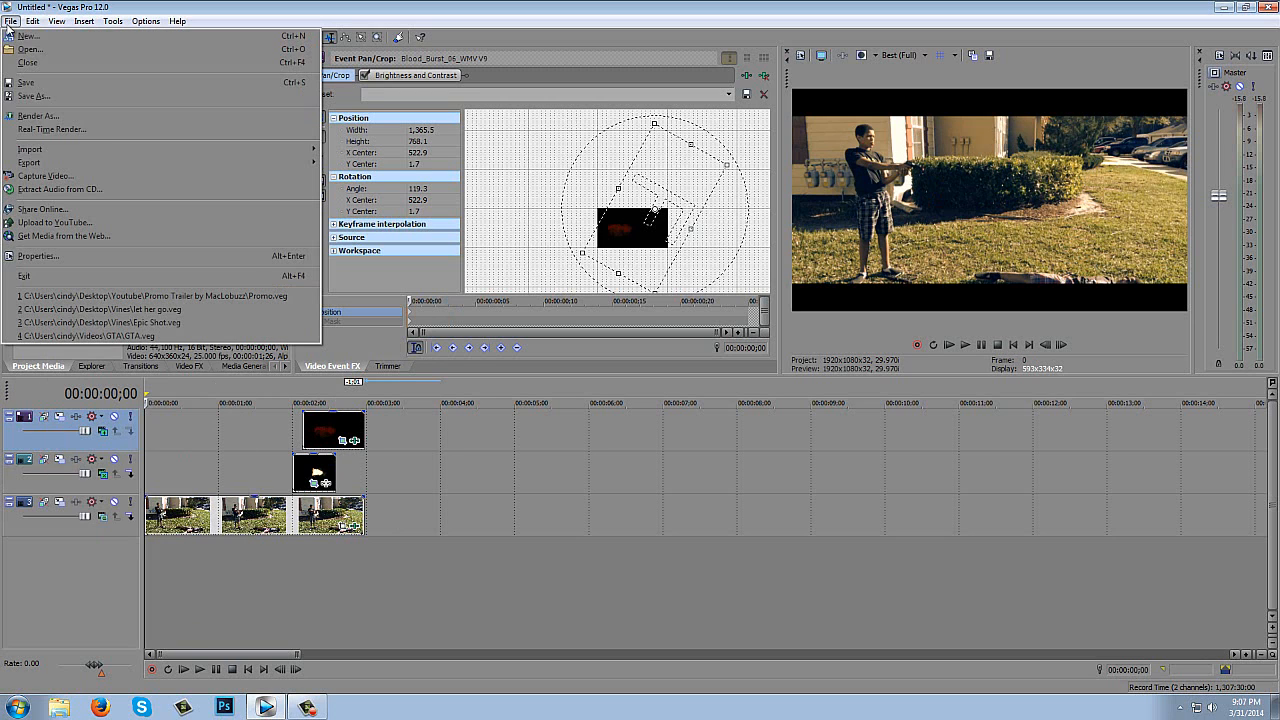
left_click(61, 121)
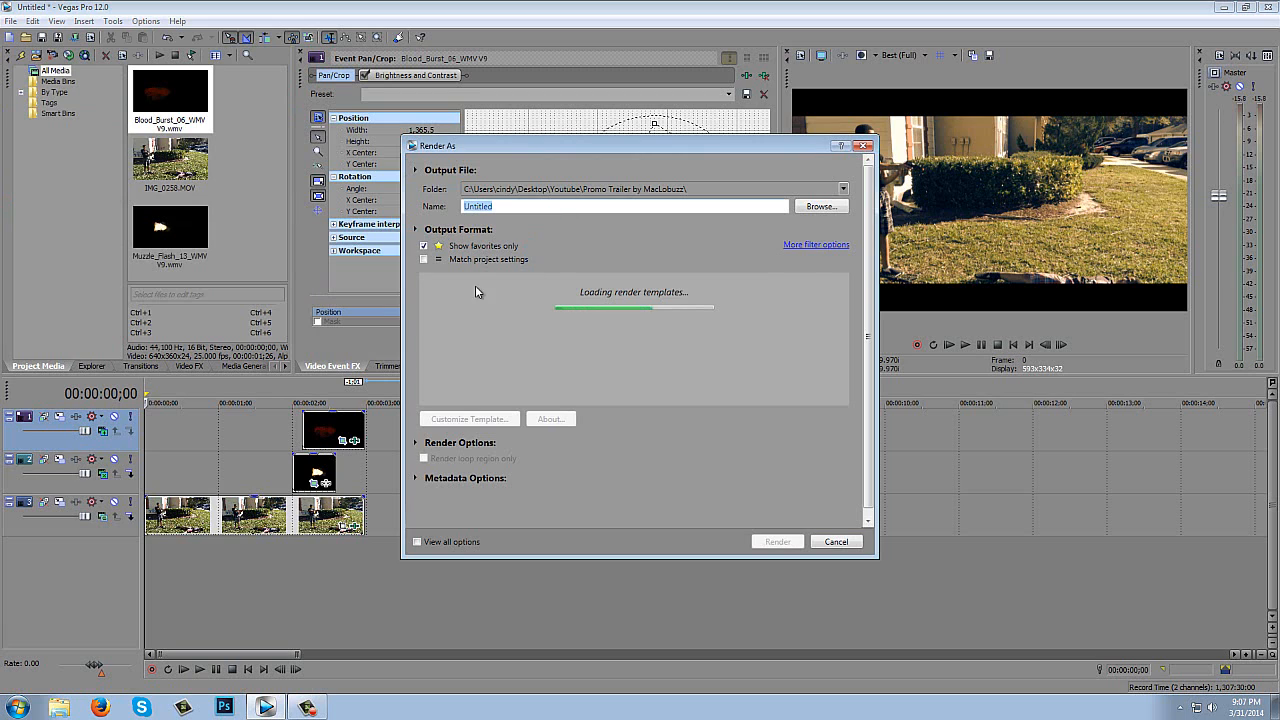
left_click(425, 246)
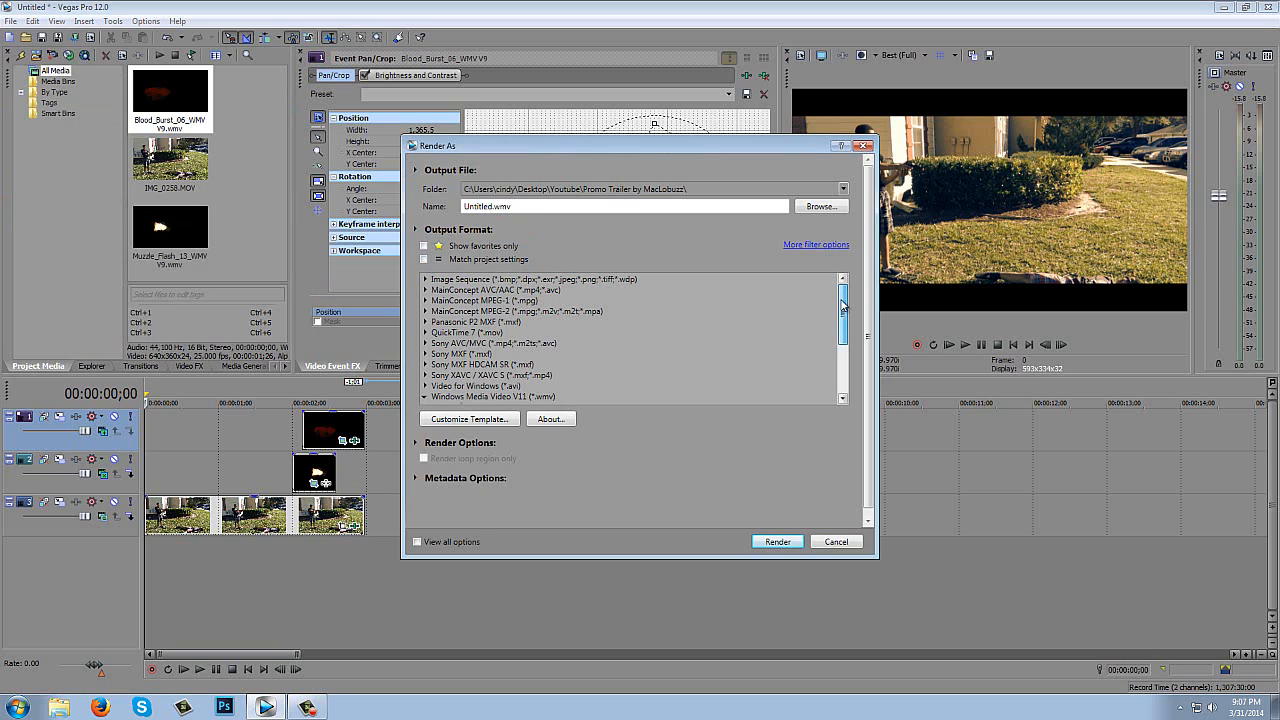
left_click(425, 246)
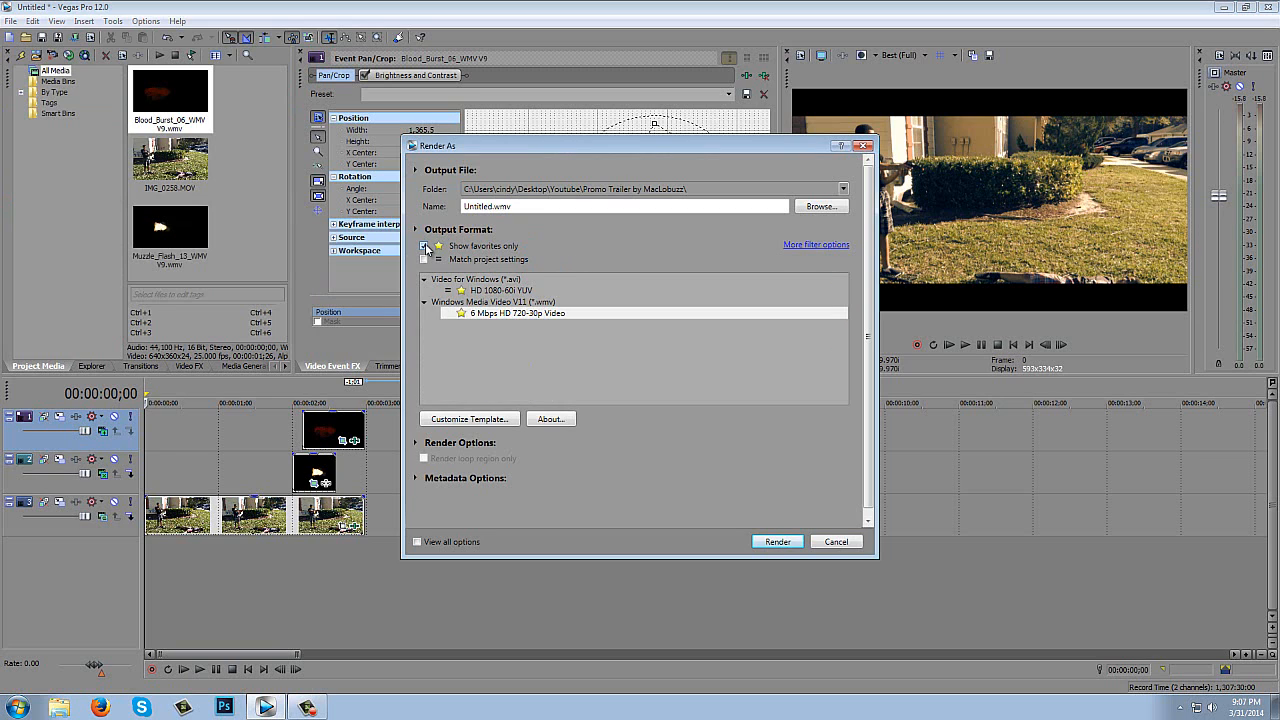
left_click(425, 246)
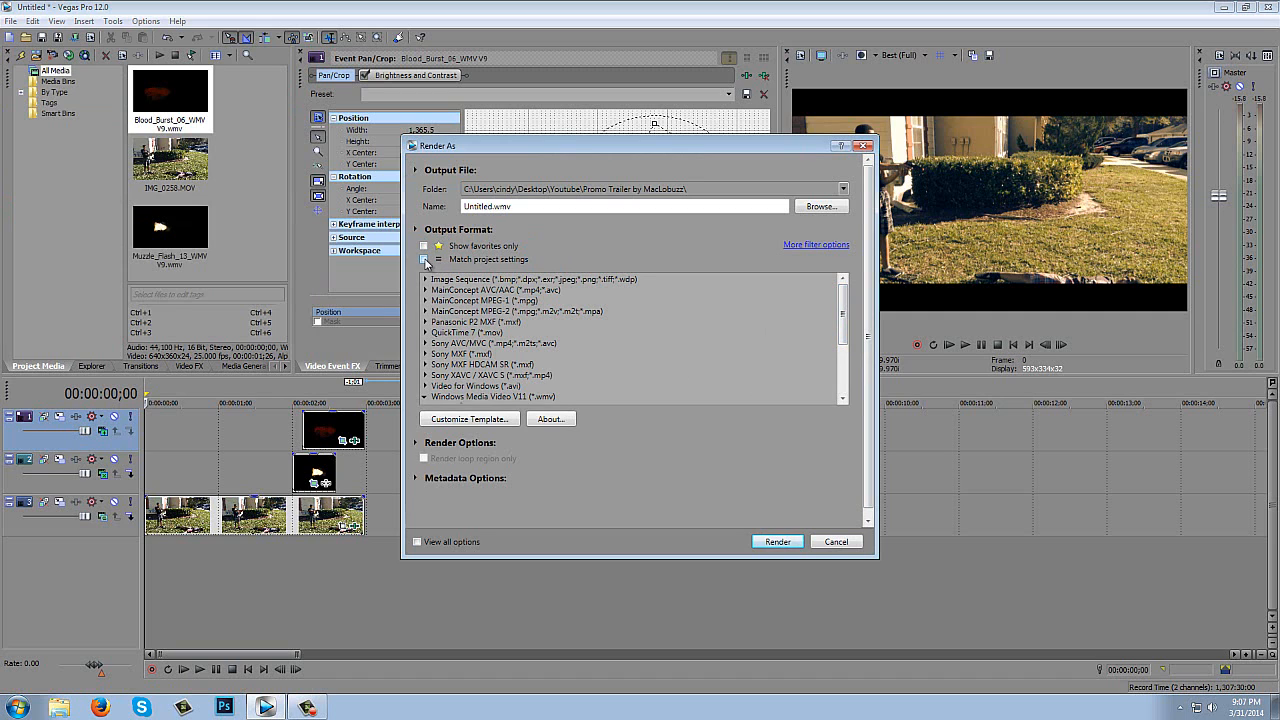
left_click(425, 260)
left_click(425, 247)
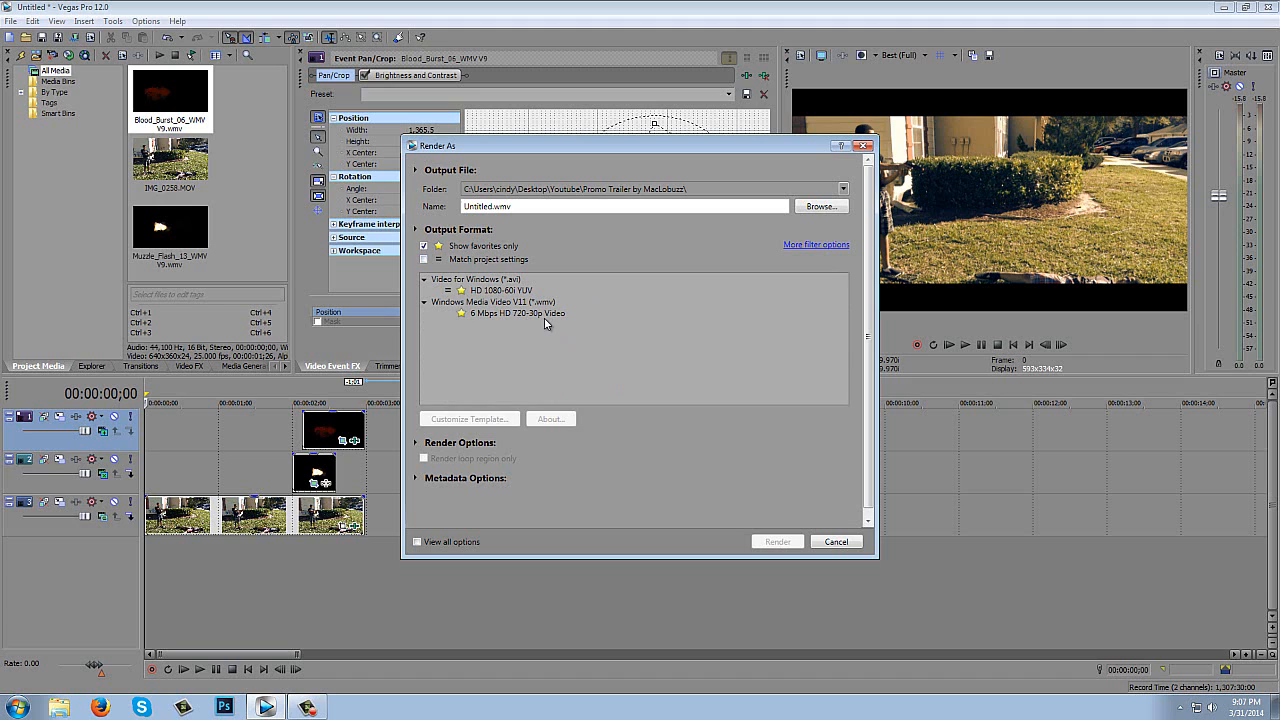
left_click(424, 246)
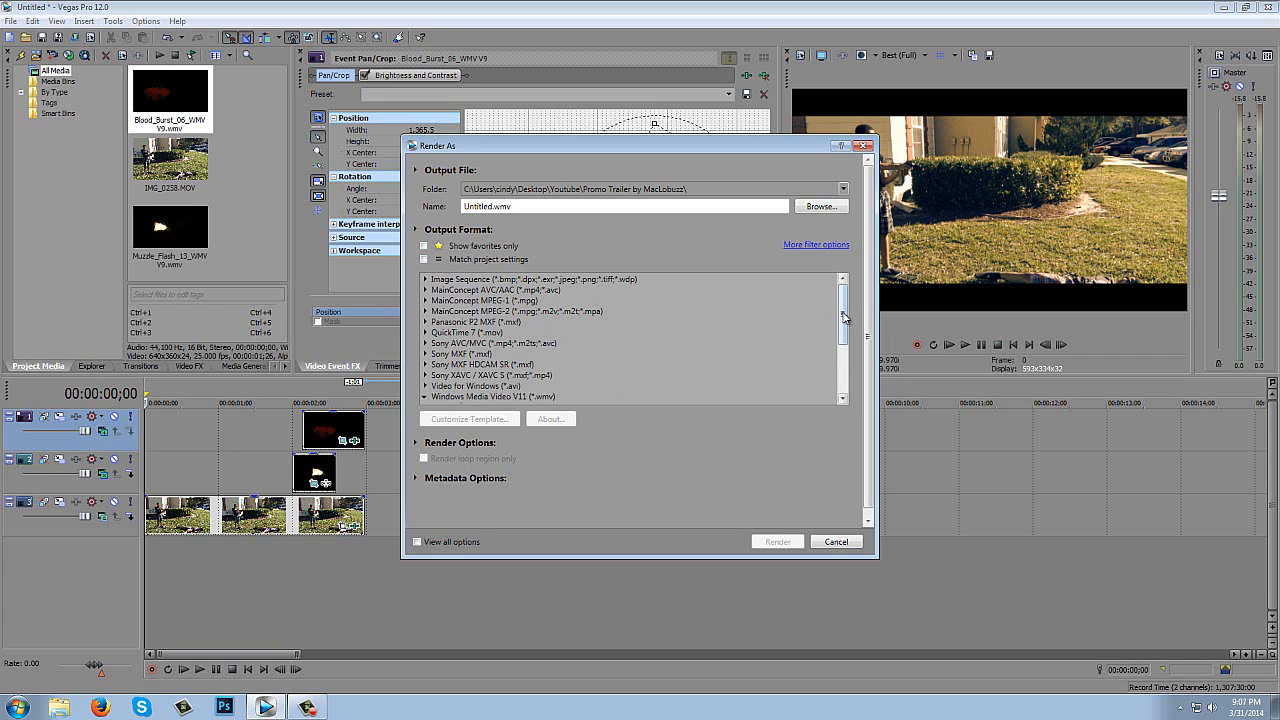
- Expand the Windows Media Video V11 templates and toggle the favorite mark of 6 Mbps HD 720-30p Video off and on again
left_click_drag(842, 320, 841, 353)
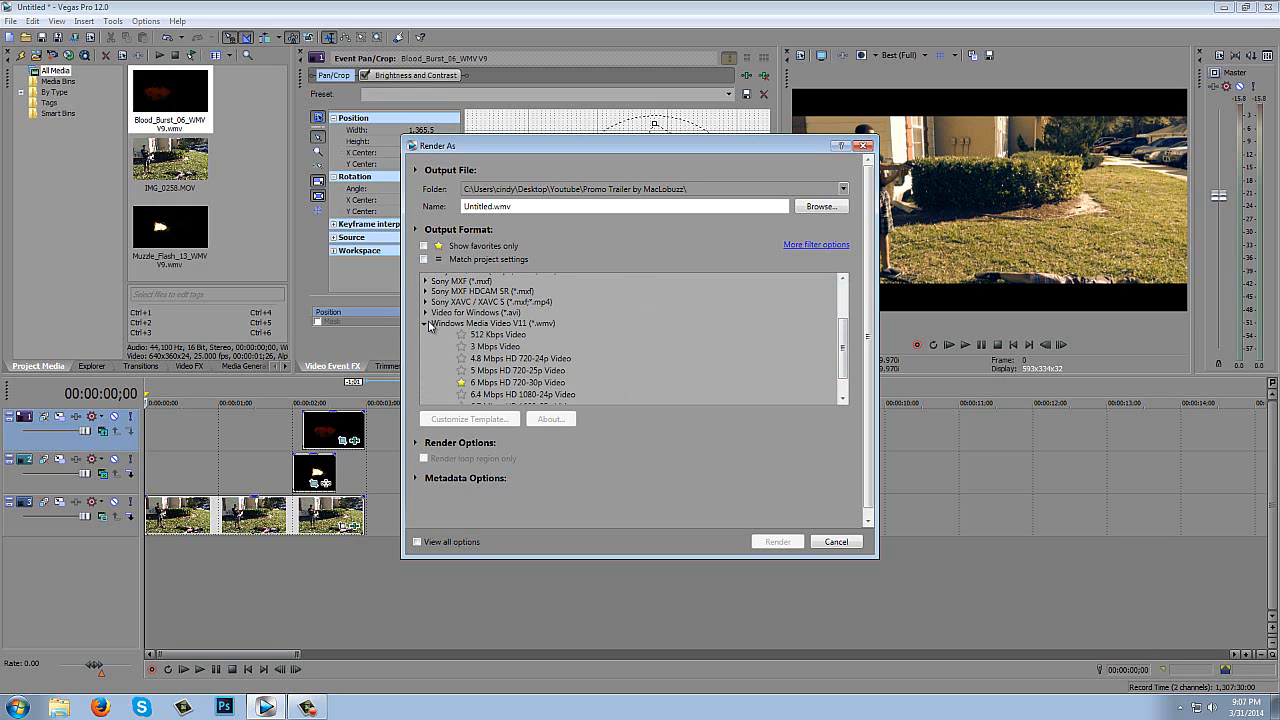
left_click(426, 324)
left_click_drag(845, 337, 843, 359)
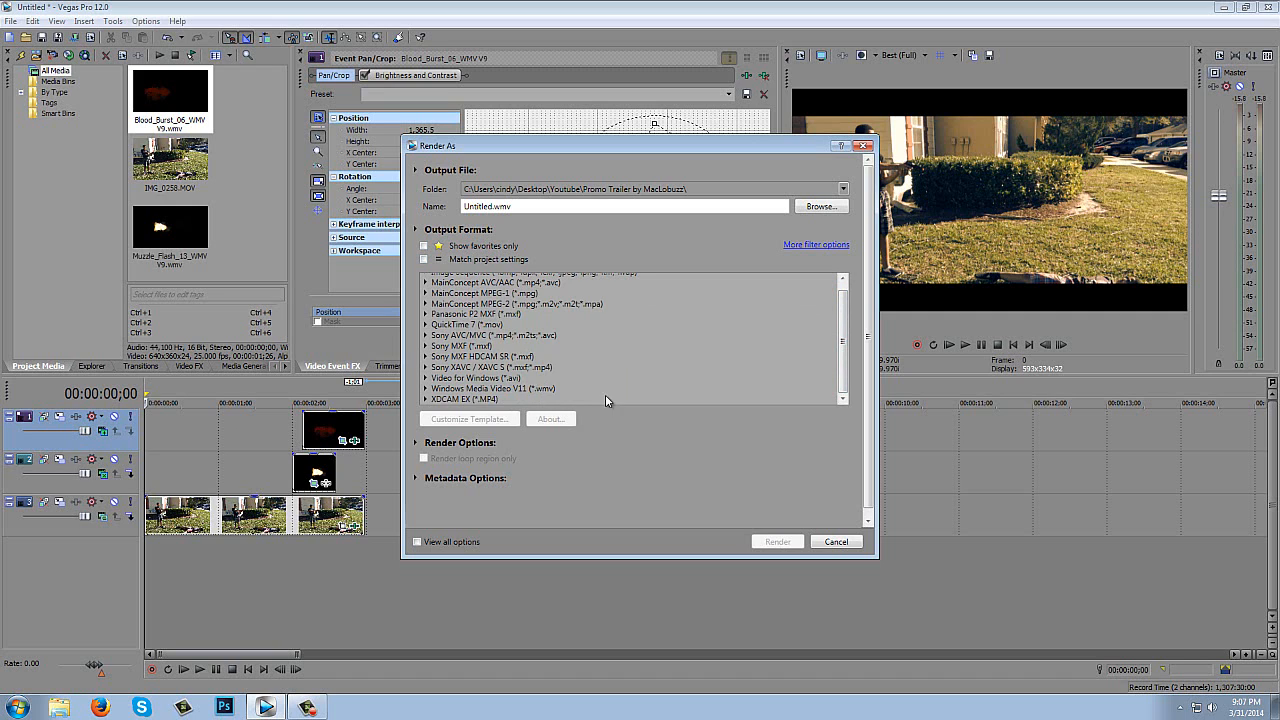
left_click(427, 389)
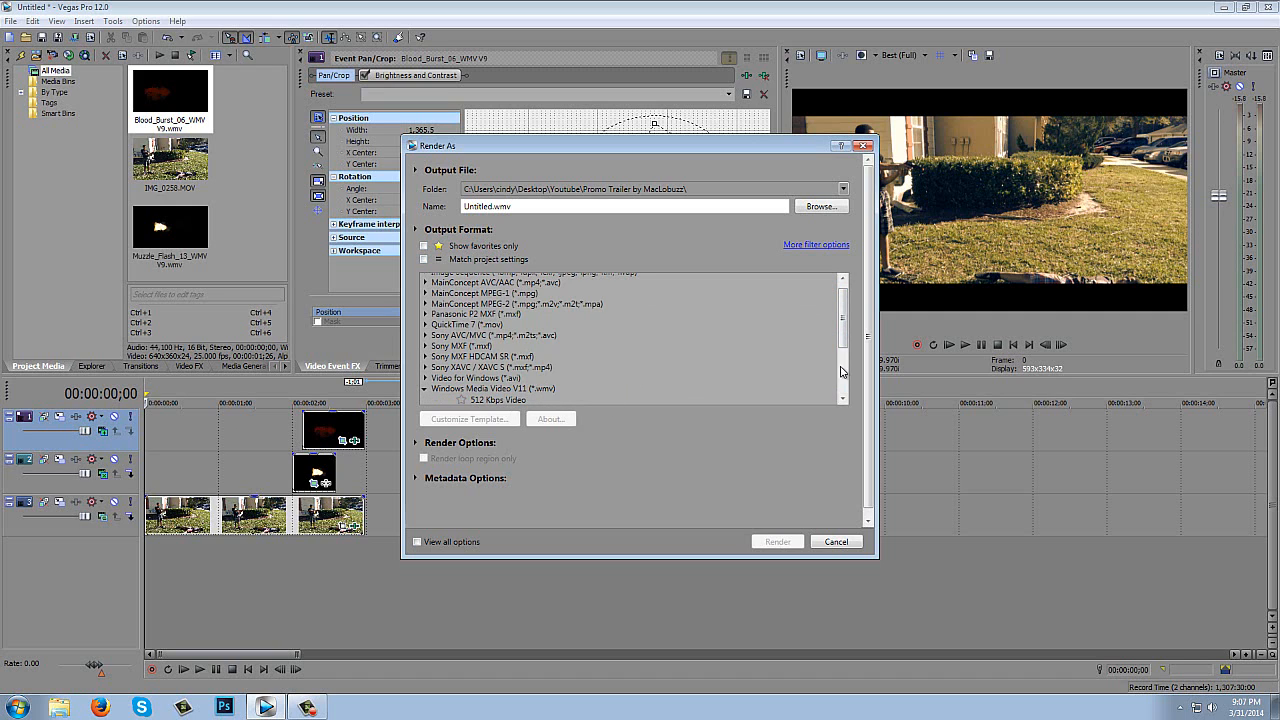
left_click_drag(843, 337, 854, 399)
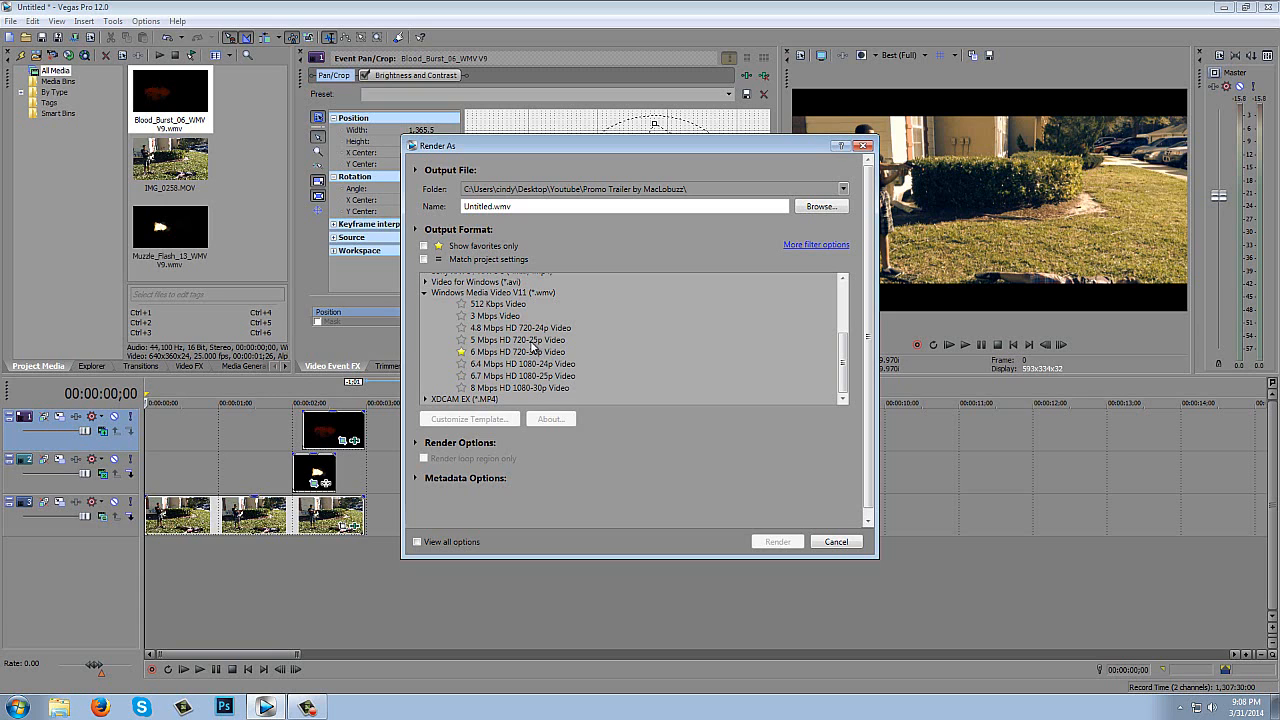
left_click(462, 352)
left_click(461, 353)
- Filter the render templates by Match project settings instead of favorites and look through the matching formats
left_click(424, 247)
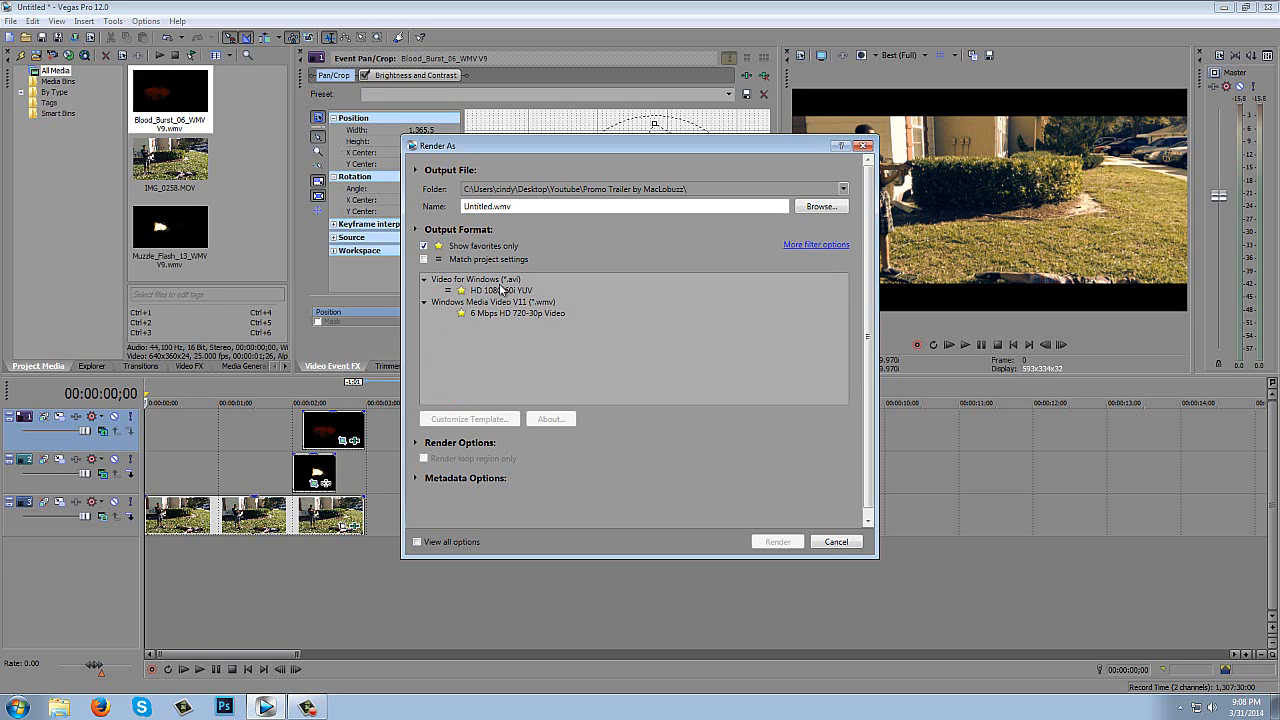
left_click(424, 259)
left_click(424, 246)
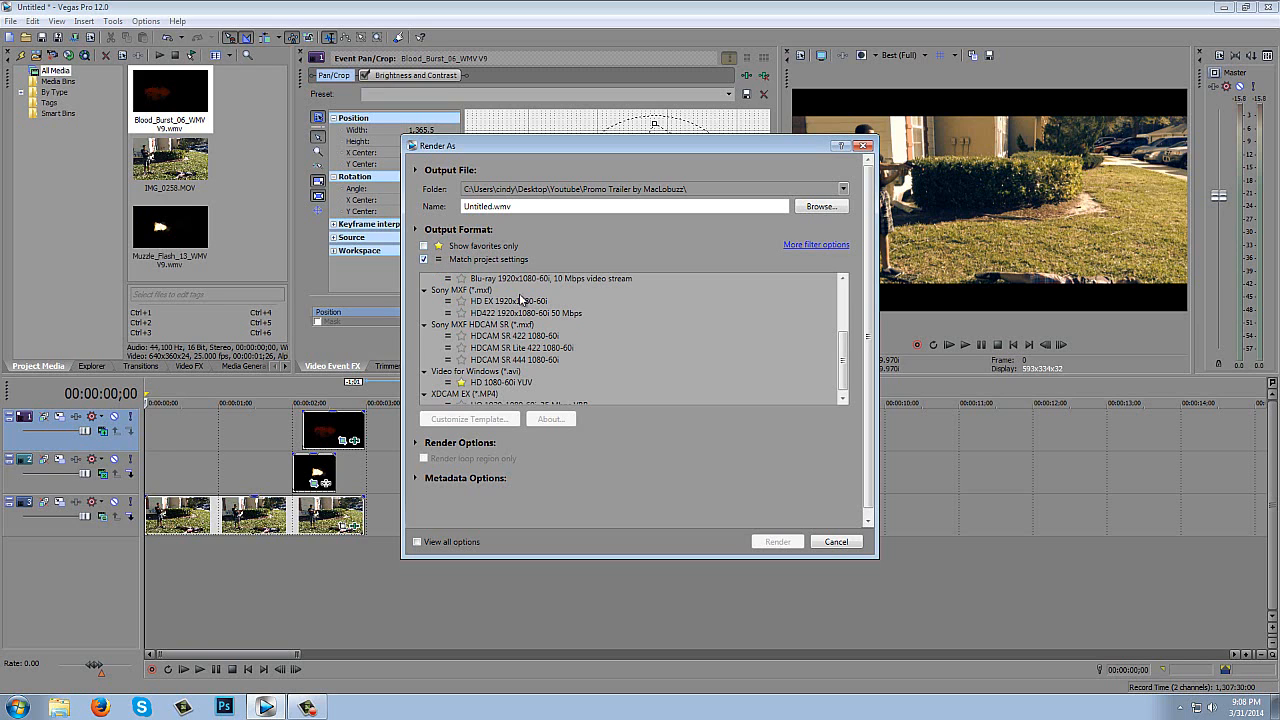
left_click_drag(848, 347, 848, 354)
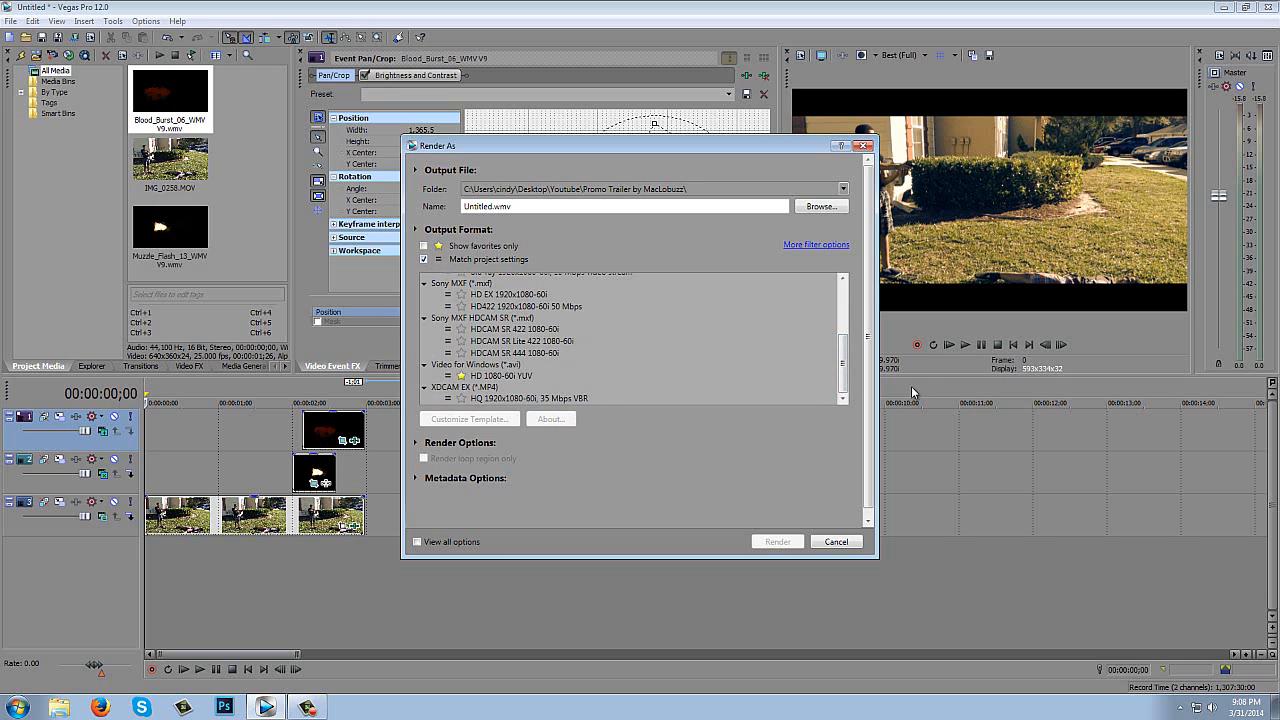
left_click_drag(843, 347, 843, 290)
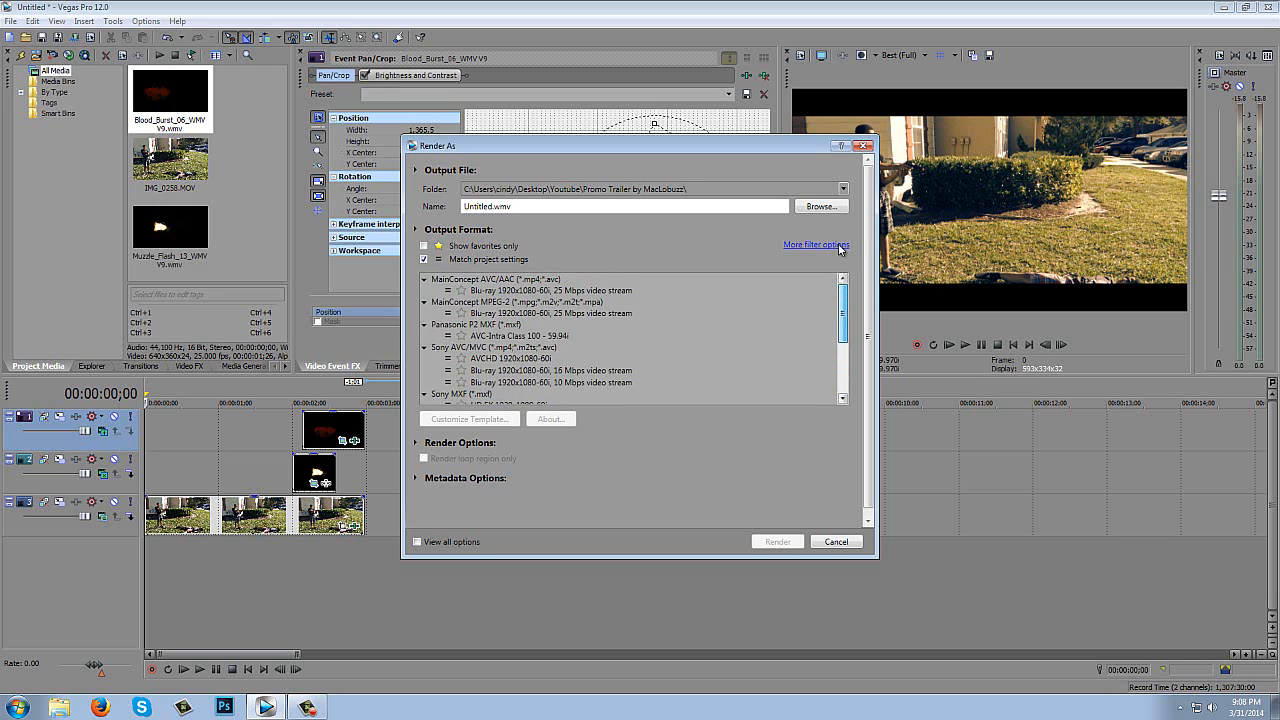
left_click(424, 259)
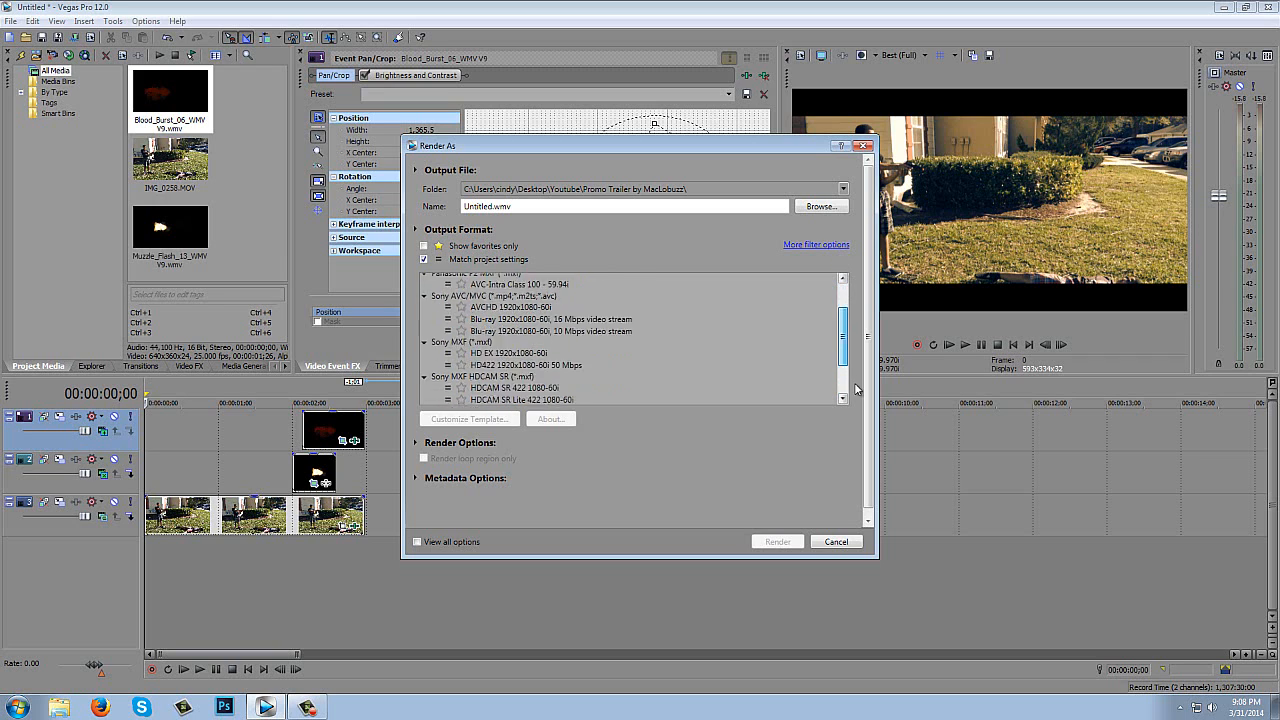
- Limit the render templates to favorites and choose 6 Mbps HD 720-30p Video under Windows Media Video V11
left_click(424, 246)
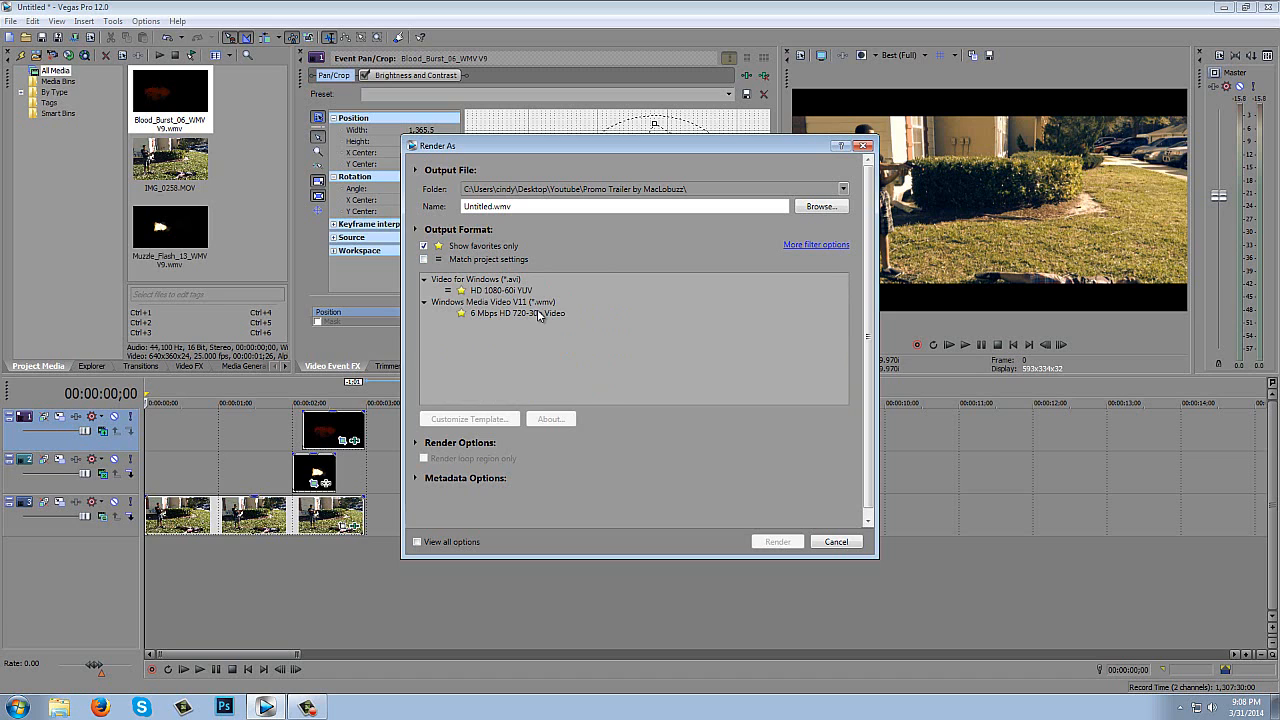
left_click(537, 312)
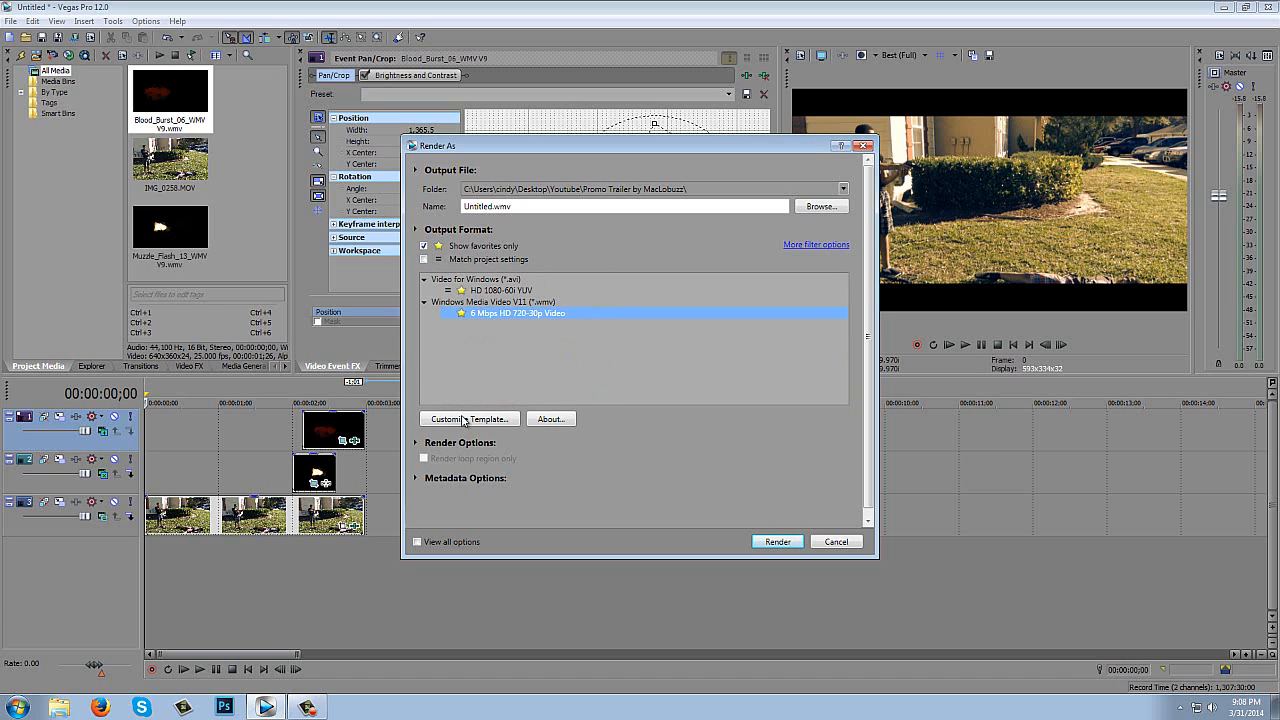
left_click(423, 458)
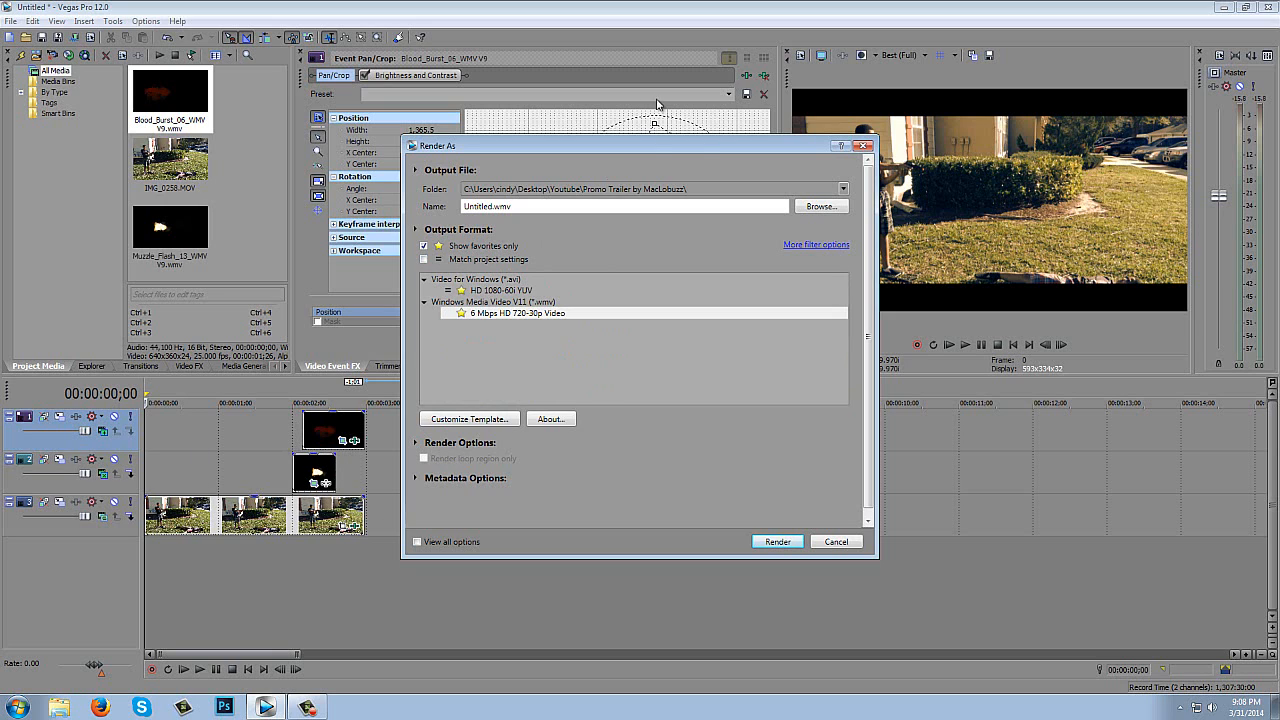
- Set the render output to a file named Tutorial on the Desktop
left_click(820, 207)
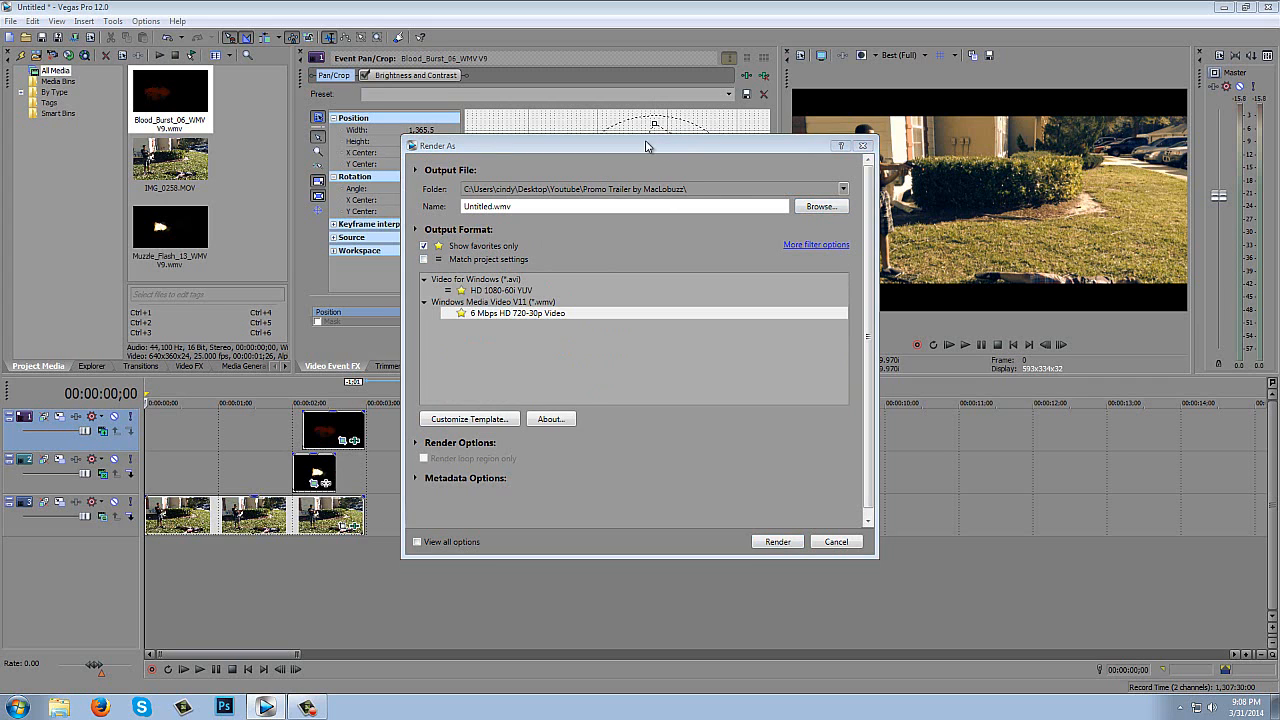
left_click(57, 164)
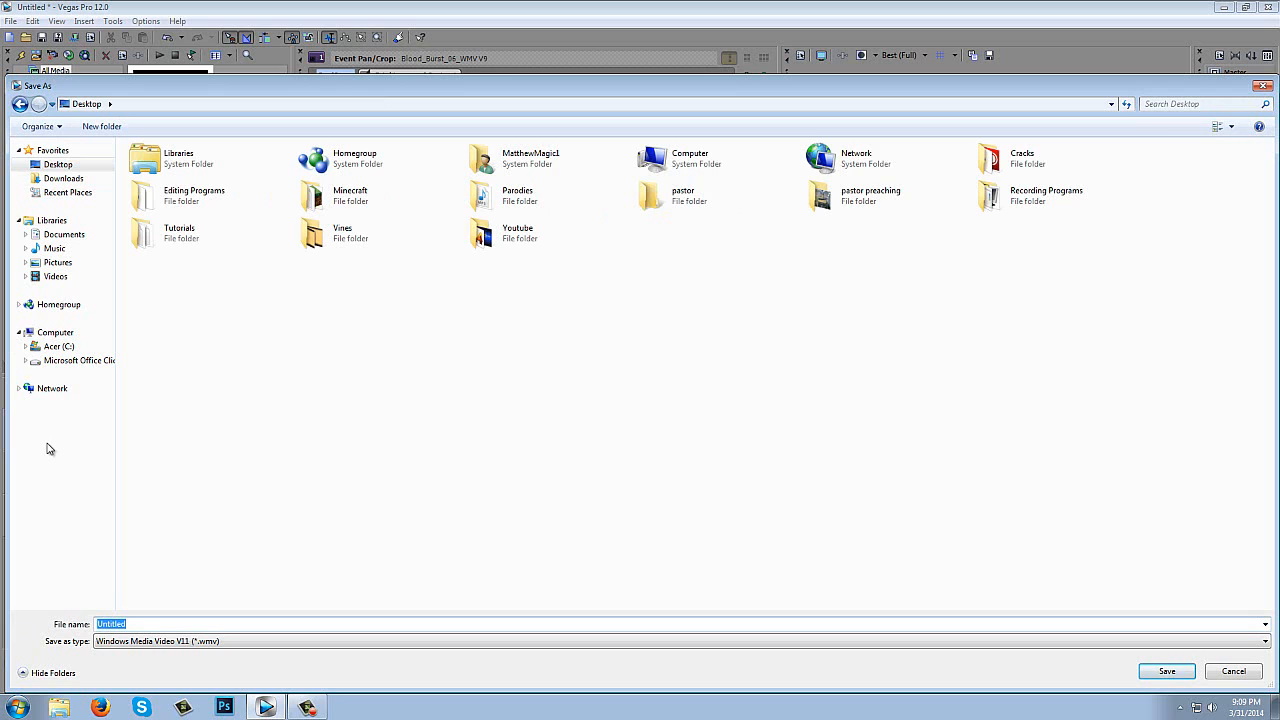
type("Tutorial")
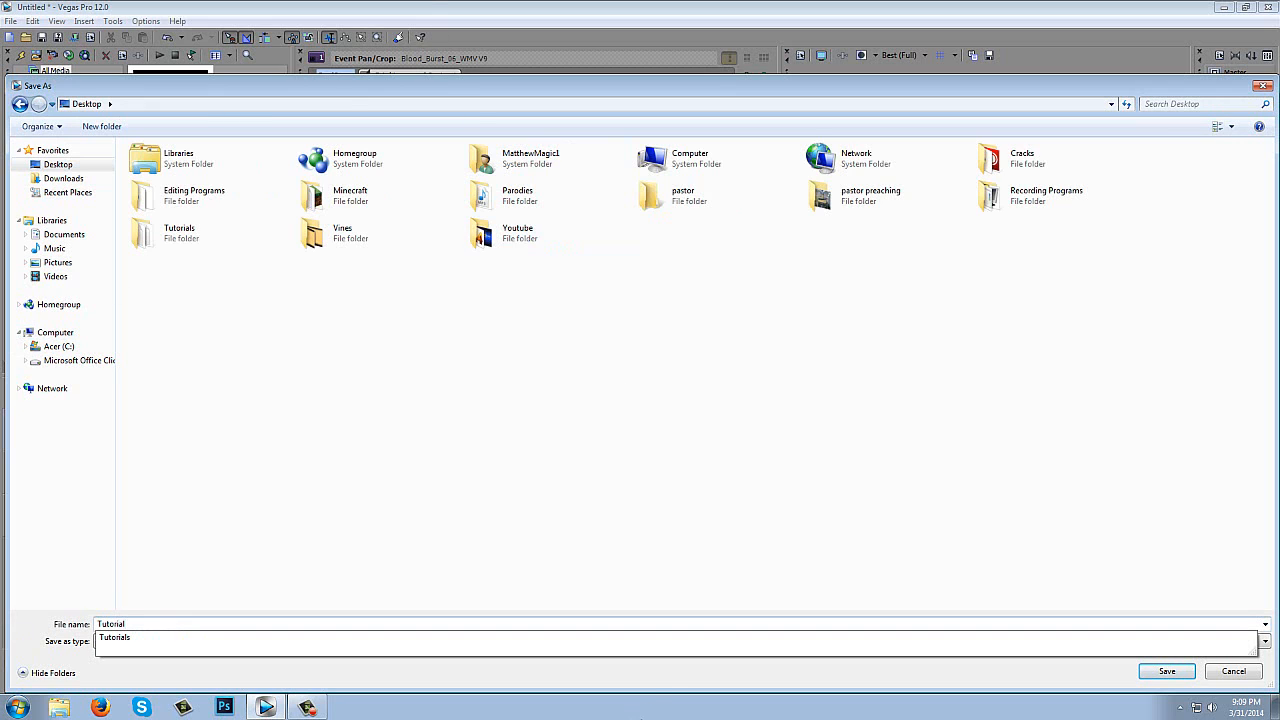
left_click(666, 679)
left_click(1167, 672)
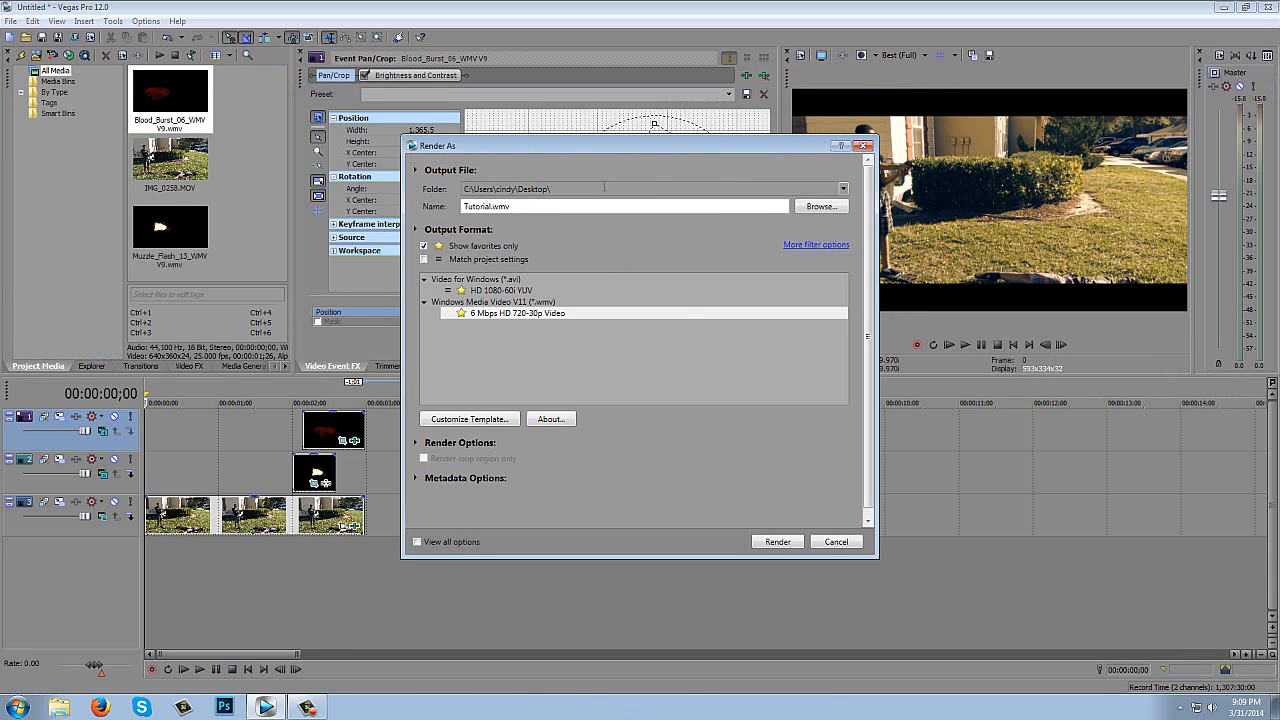
- Render the project to Tutorial.wmv and dismiss the render progress dialog once it finishes
left_click(780, 542)
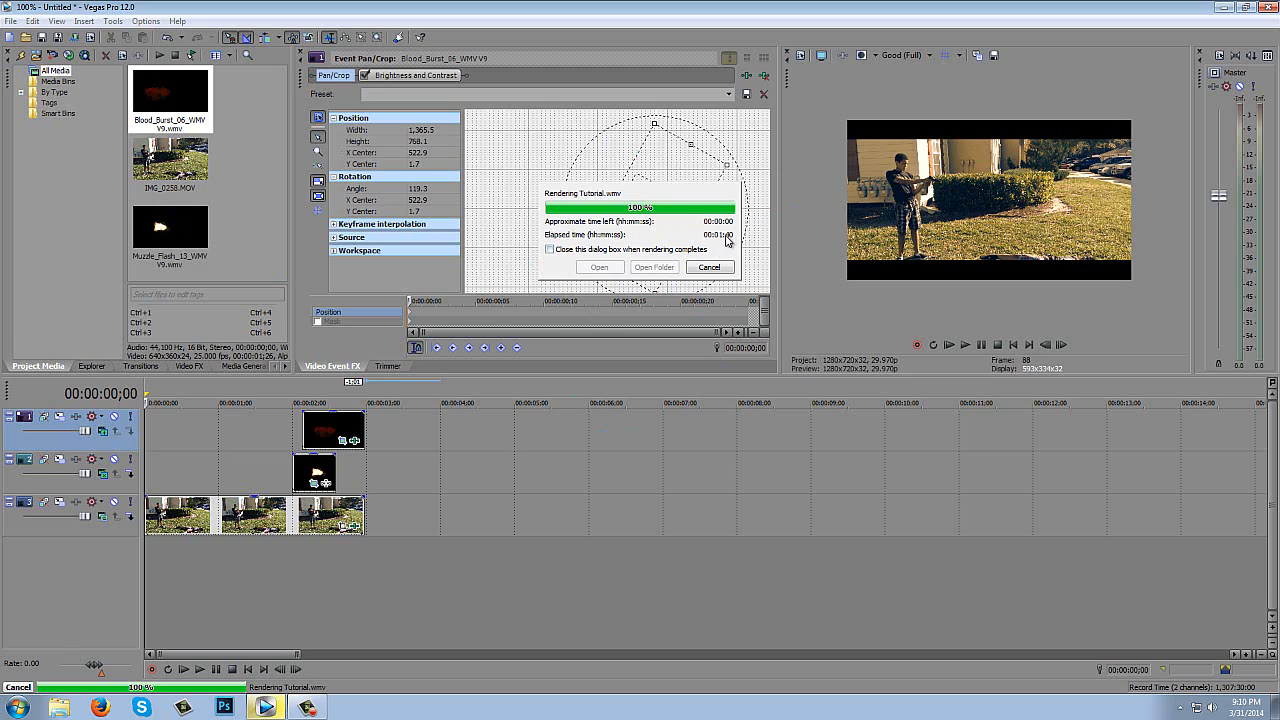
left_click(559, 252)
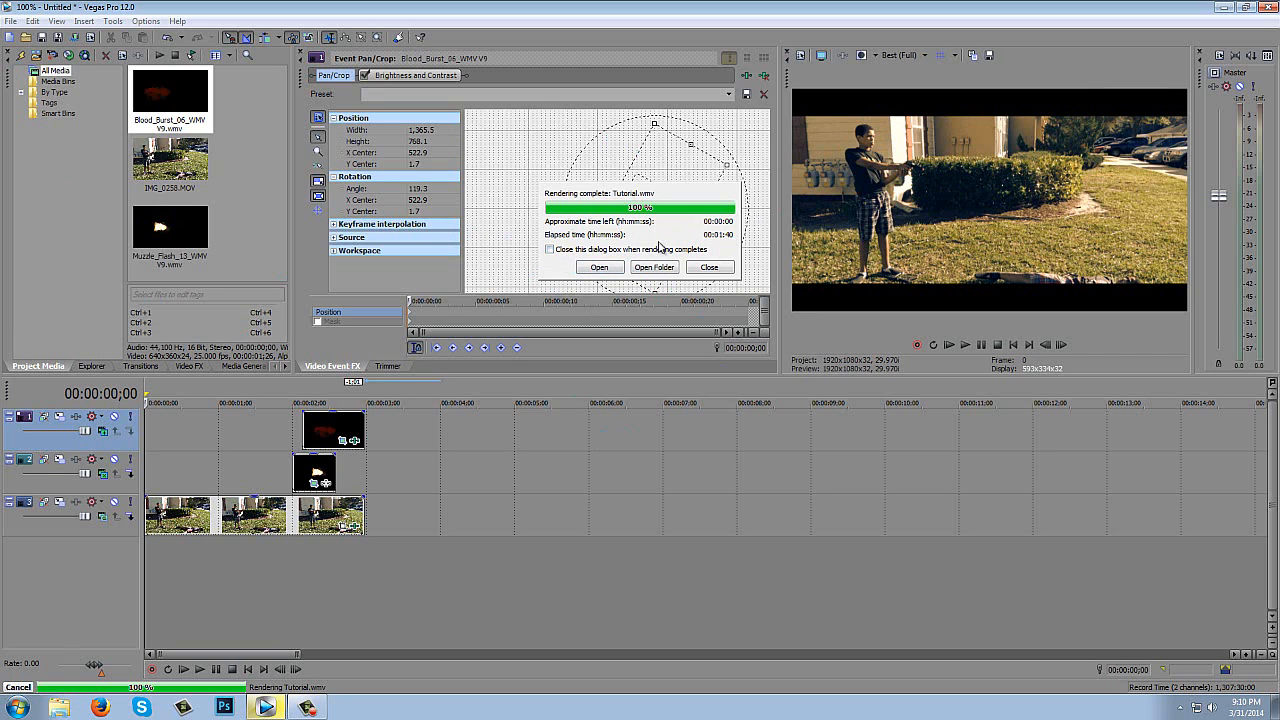
left_click(723, 276)
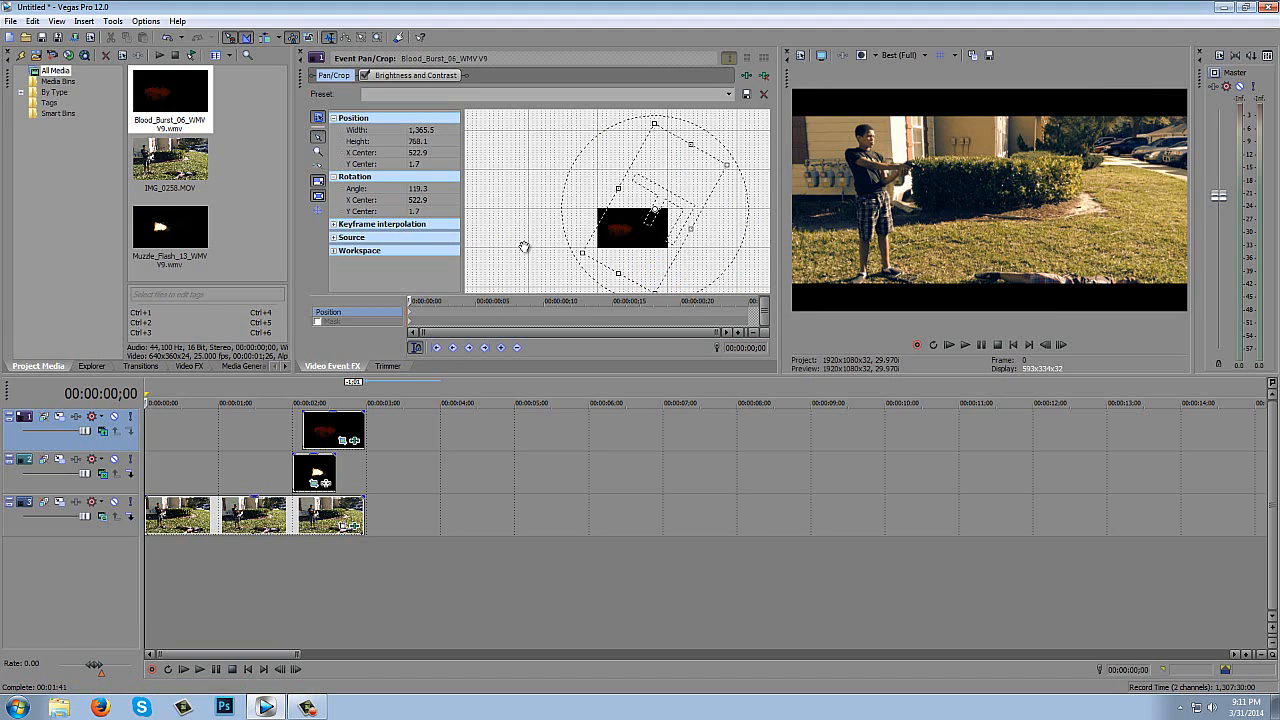
- Exit Vegas Pro without saving the project and move the Tutorial video on the desktop beside the pastor folder
left_click(1274, 7)
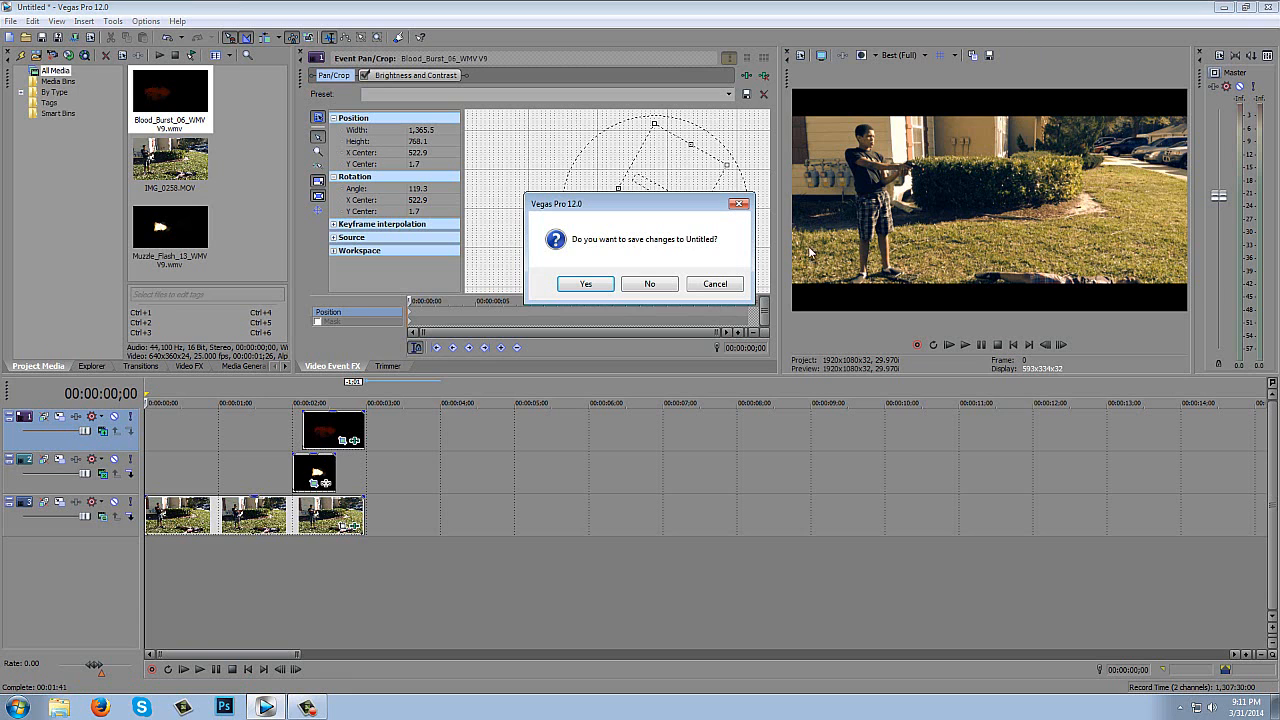
left_click(665, 286)
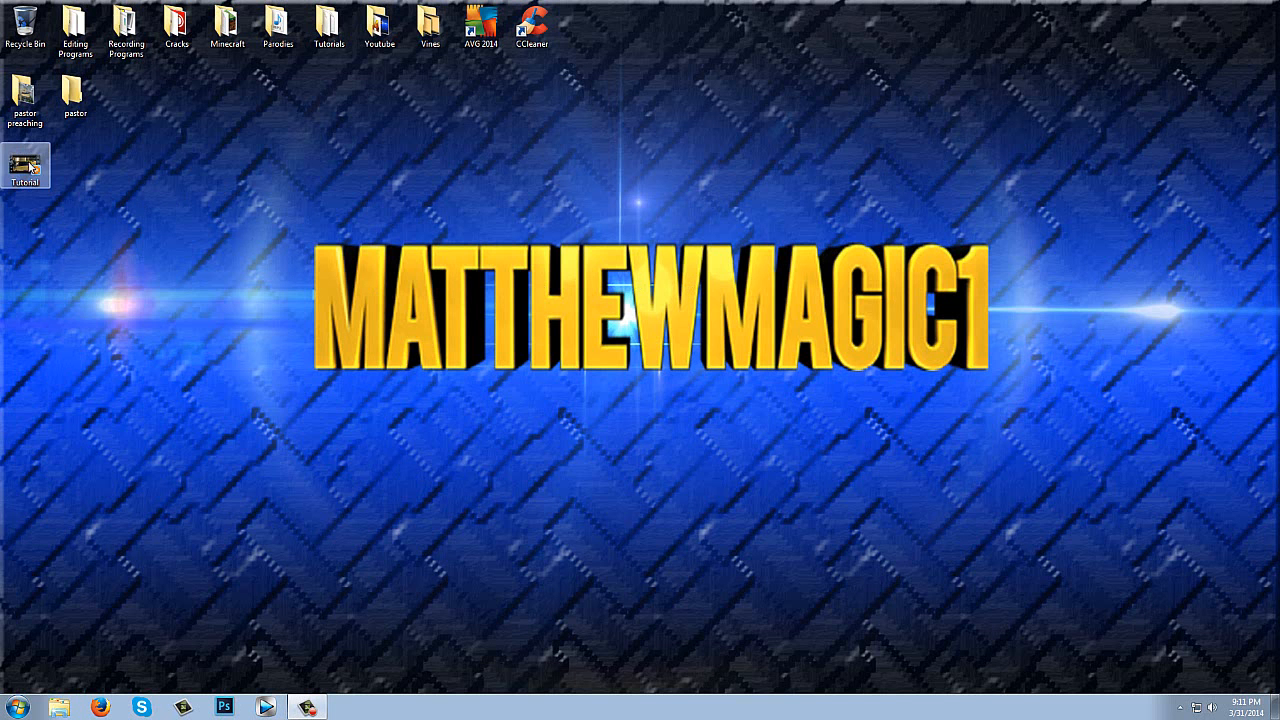
left_click_drag(25, 170, 120, 147)
left_click_drag(110, 235, 169, 229)
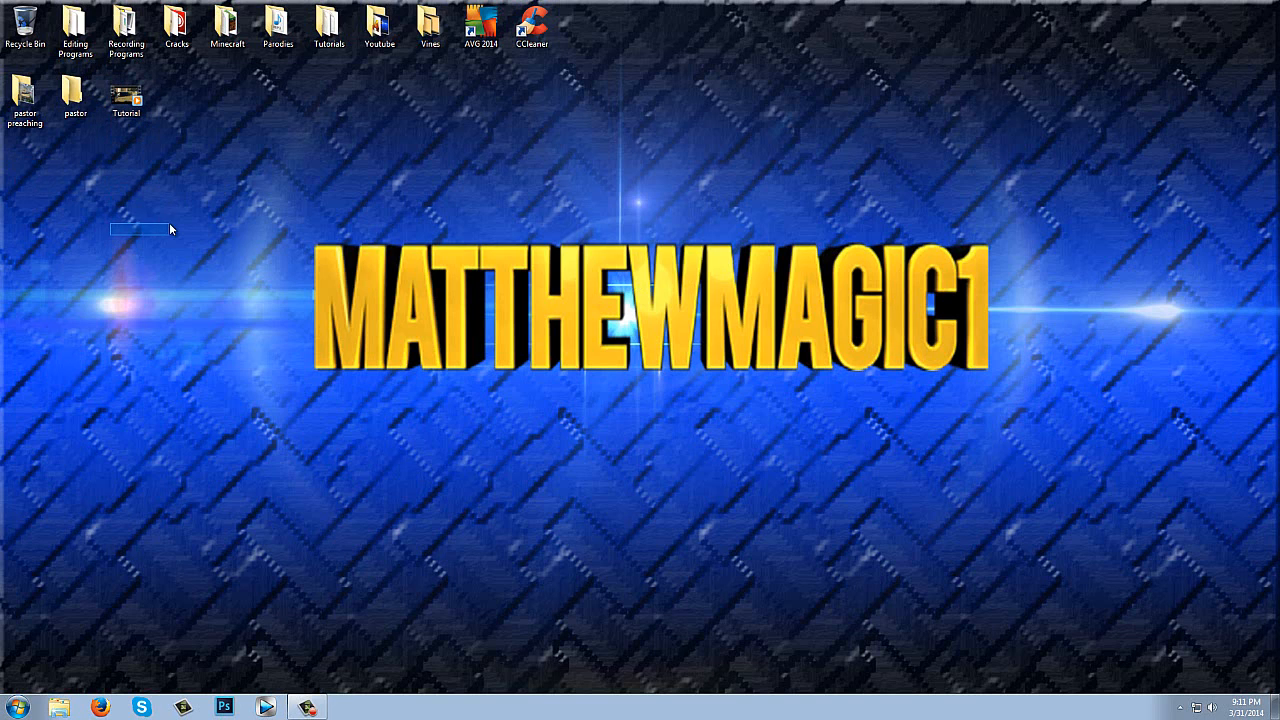